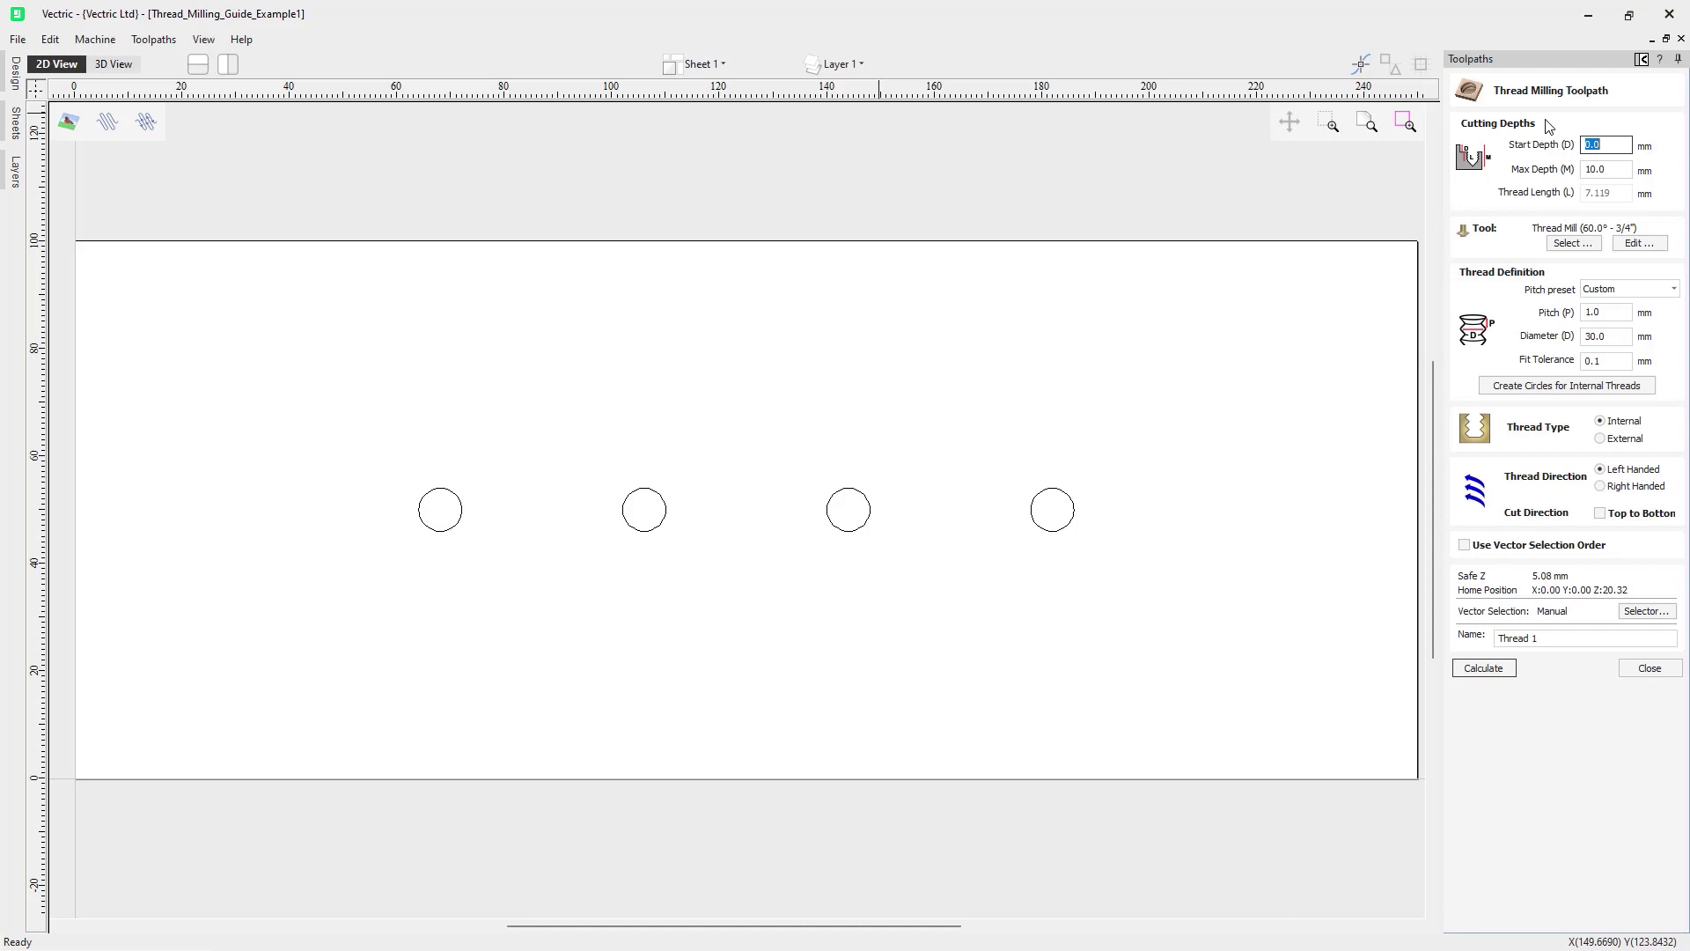
Compare the thread mill and multi thread mill settings in the tool database, and select Thread Mill (60.0° - 3/4")
left_click(1597, 145)
left_click(1574, 246)
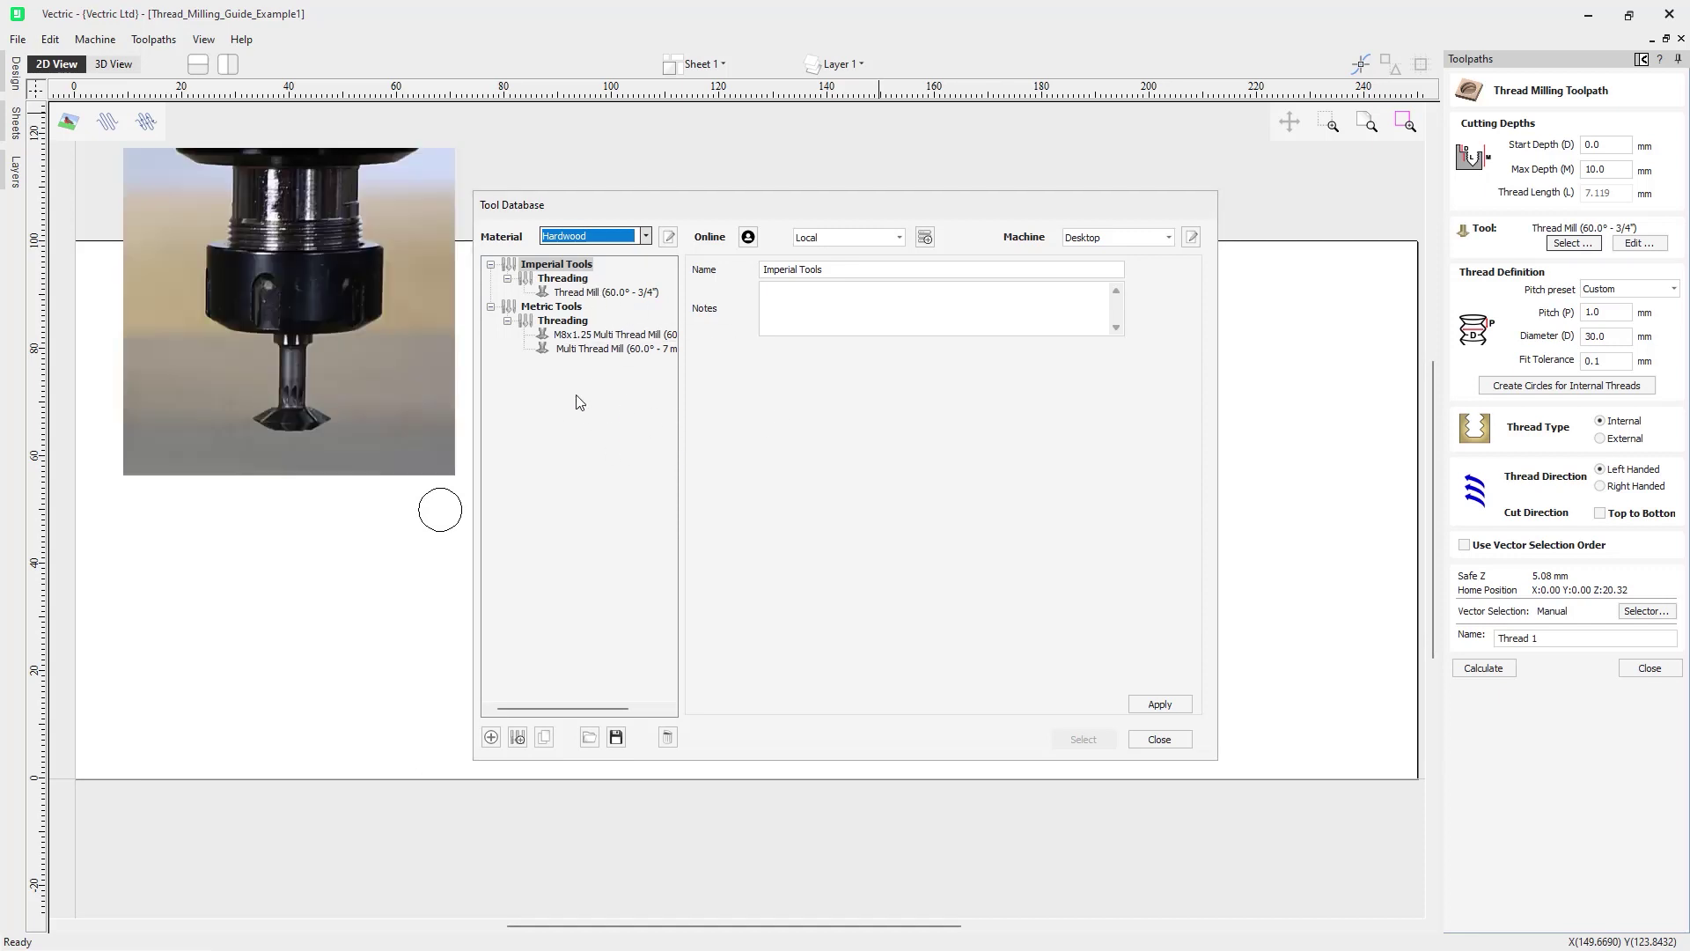
left_click(578, 293)
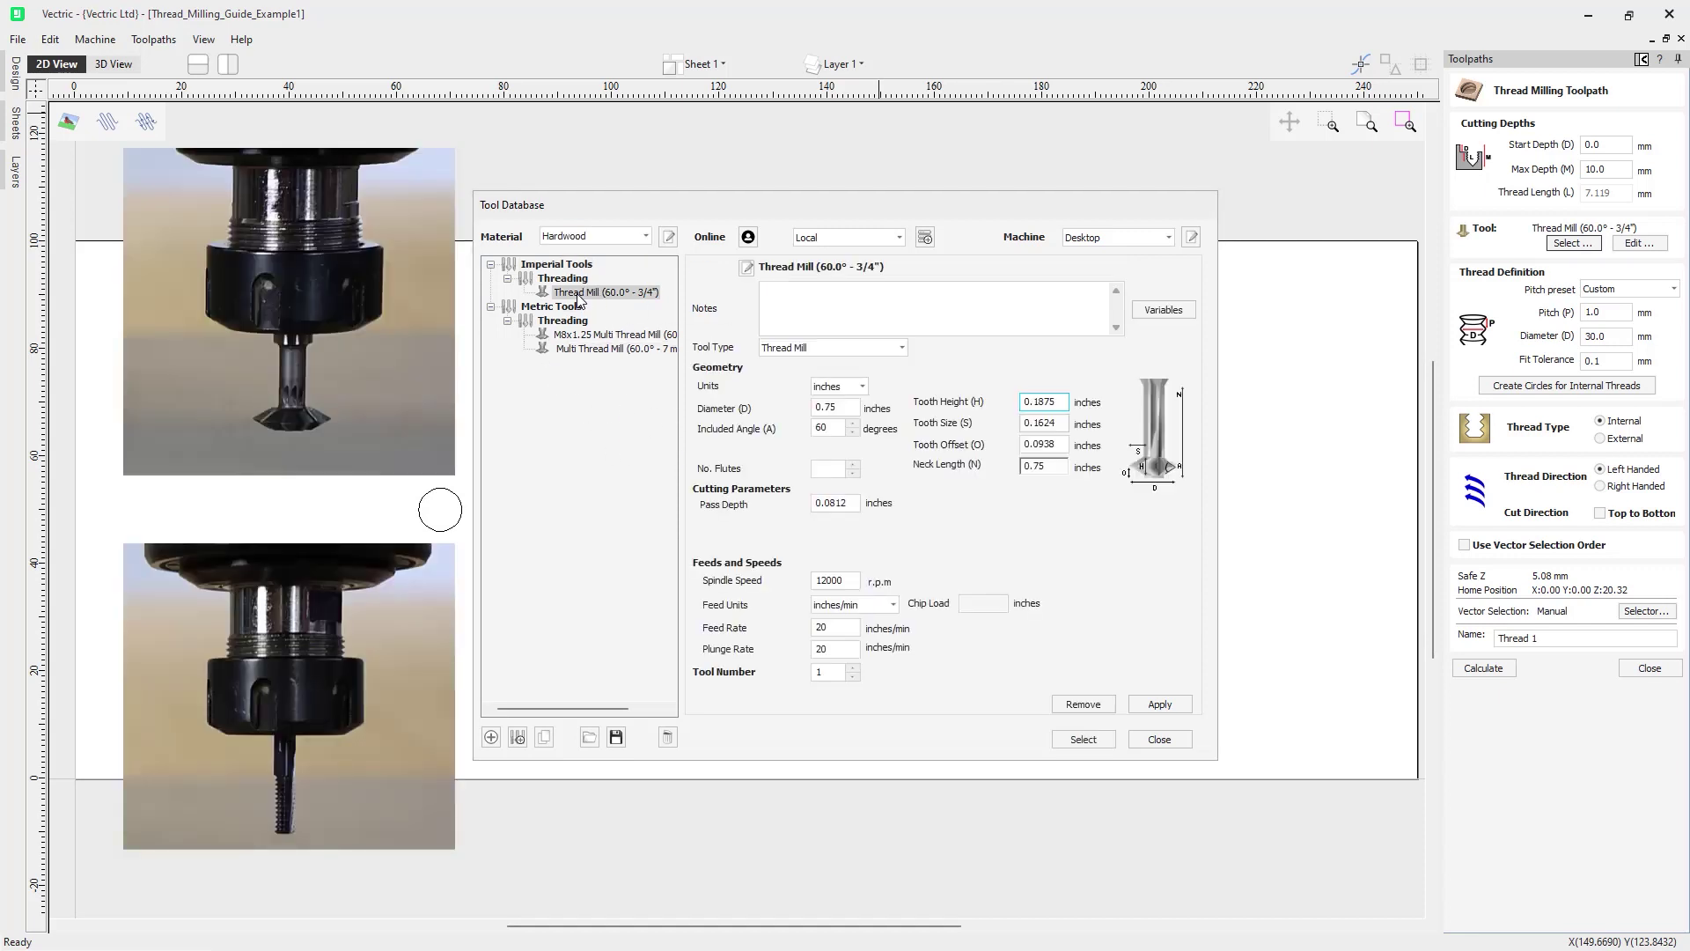
left_click(606, 349)
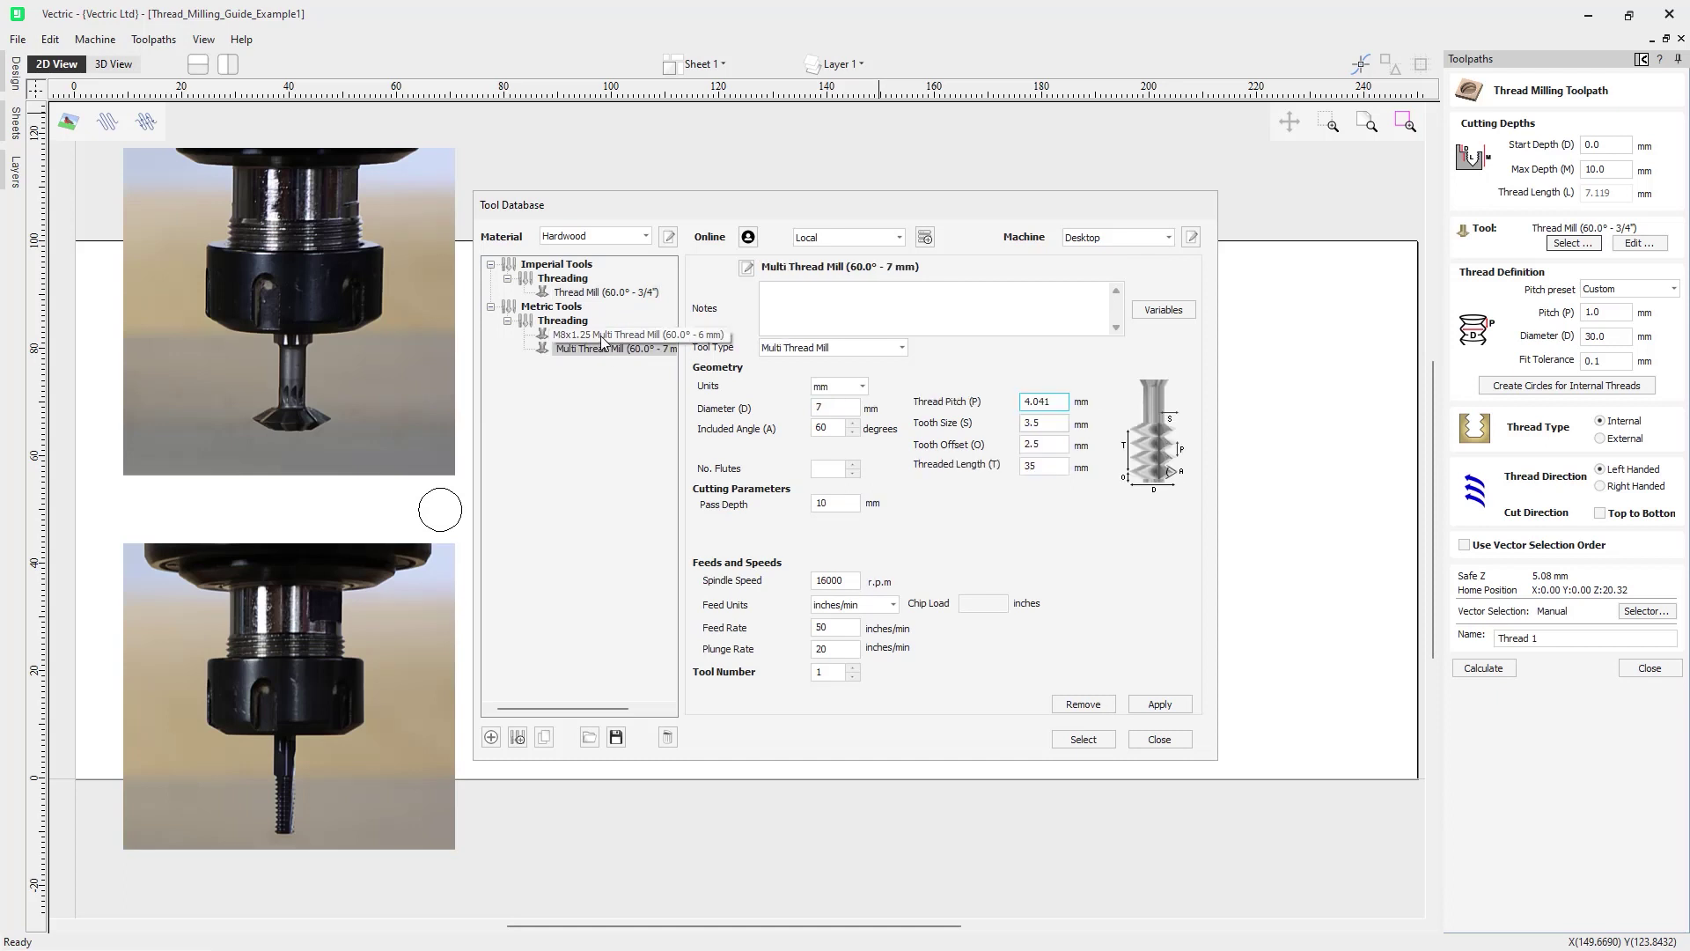
left_click(615, 296)
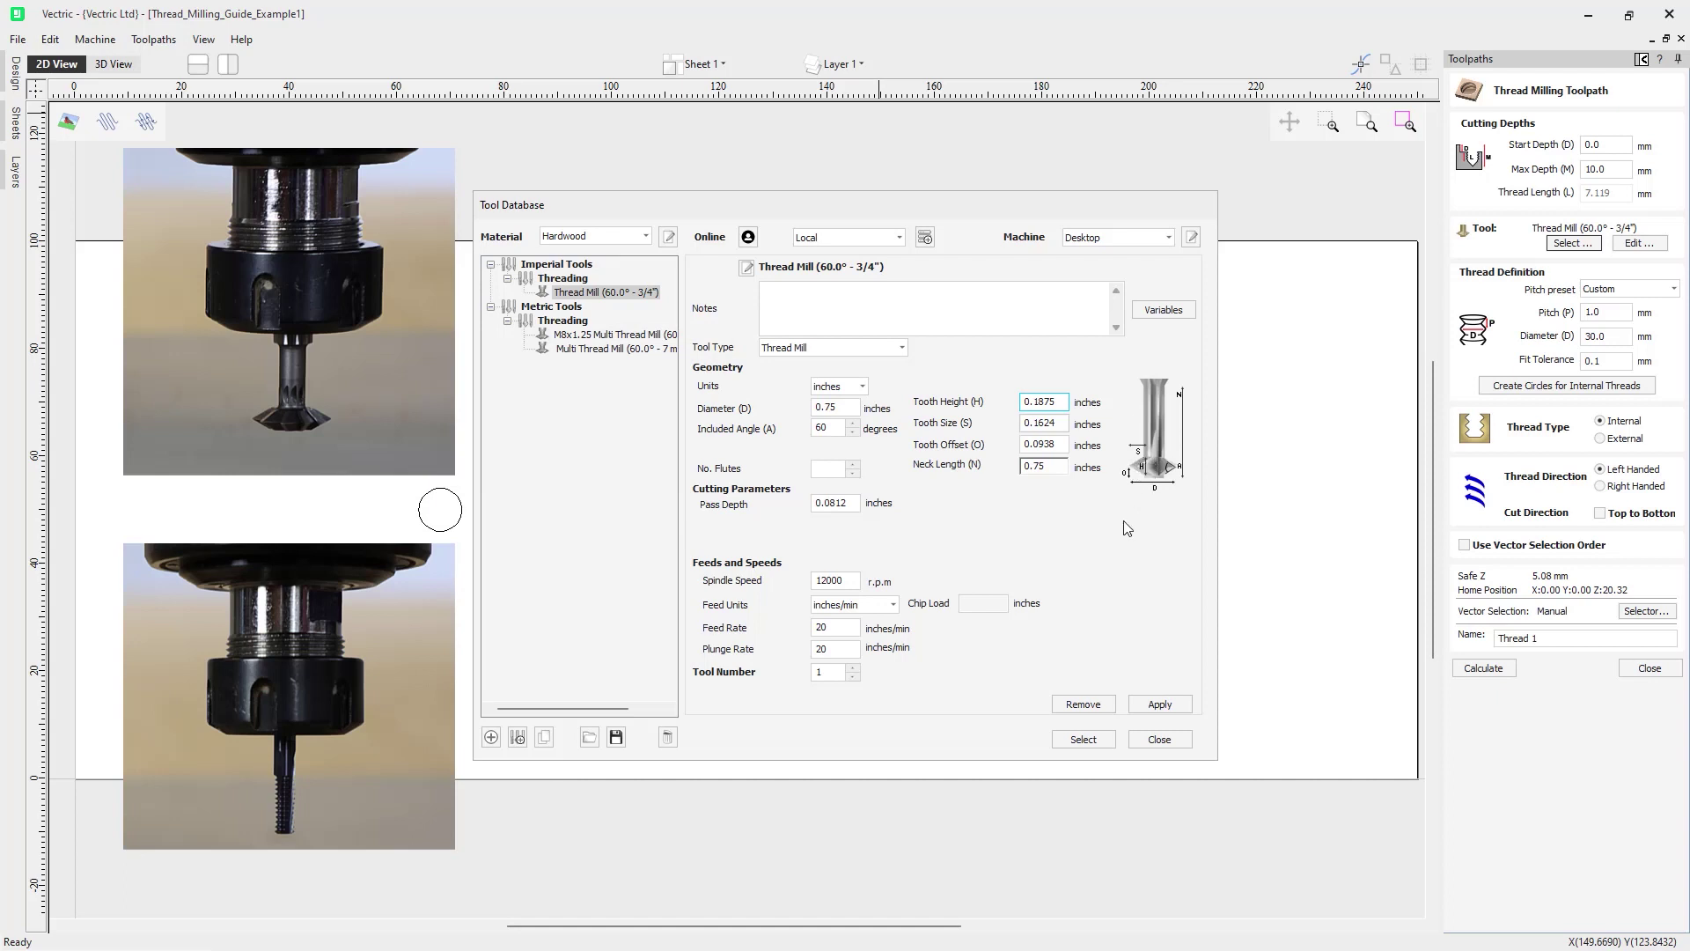
left_click(626, 338)
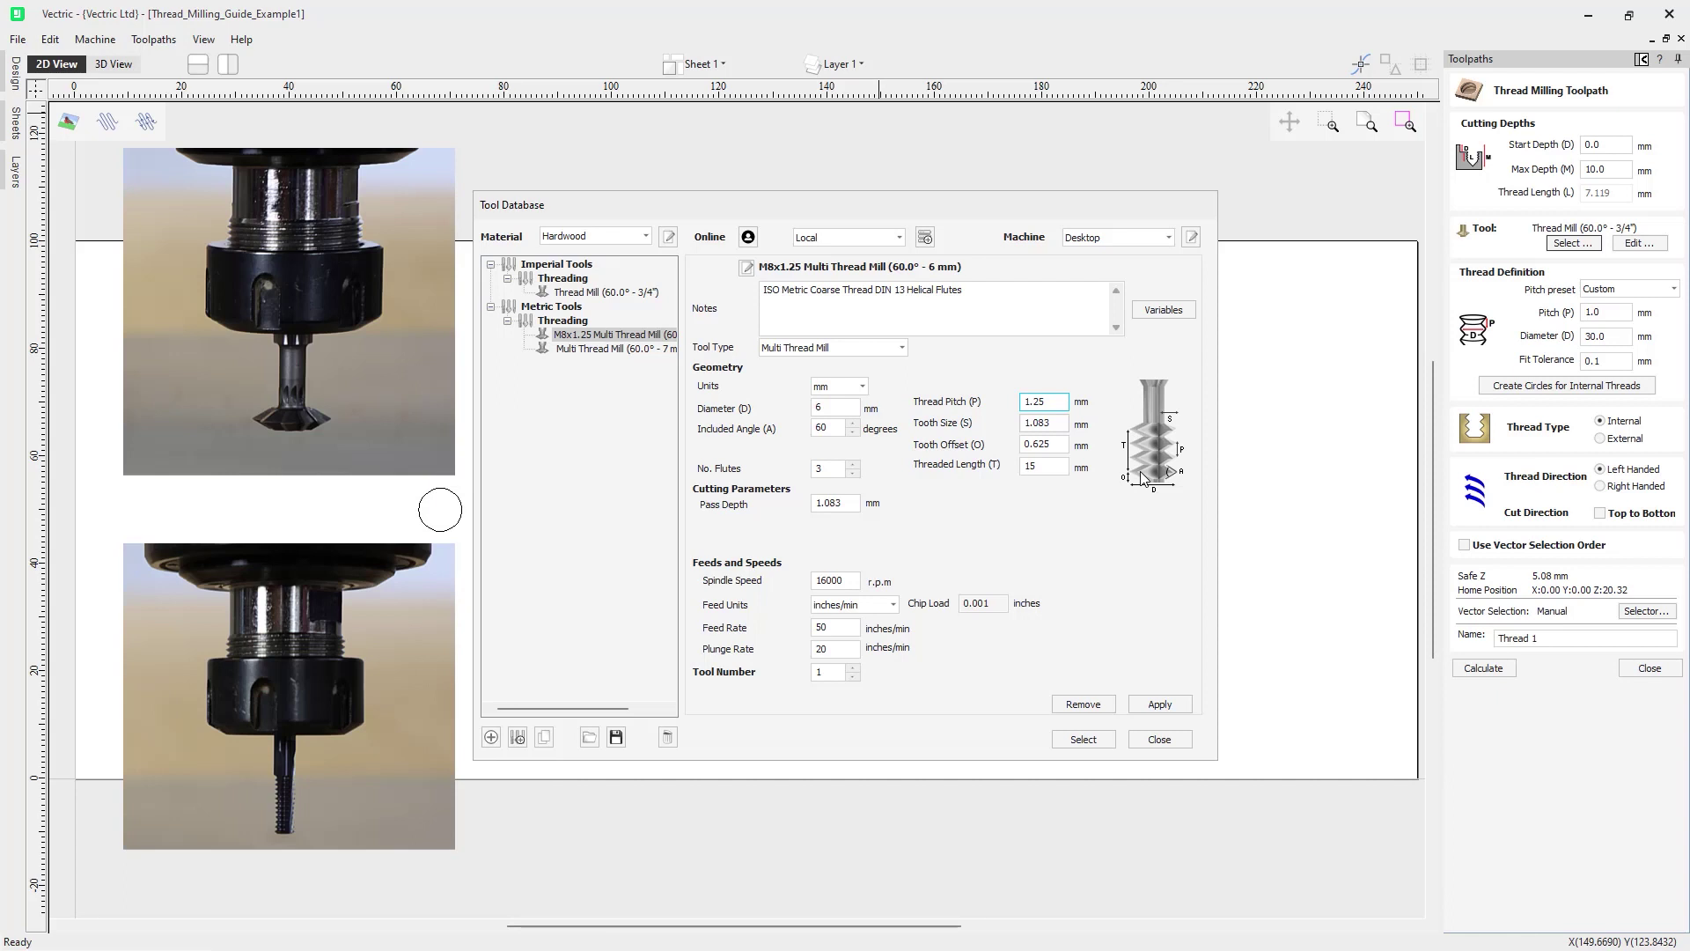
left_click(627, 291)
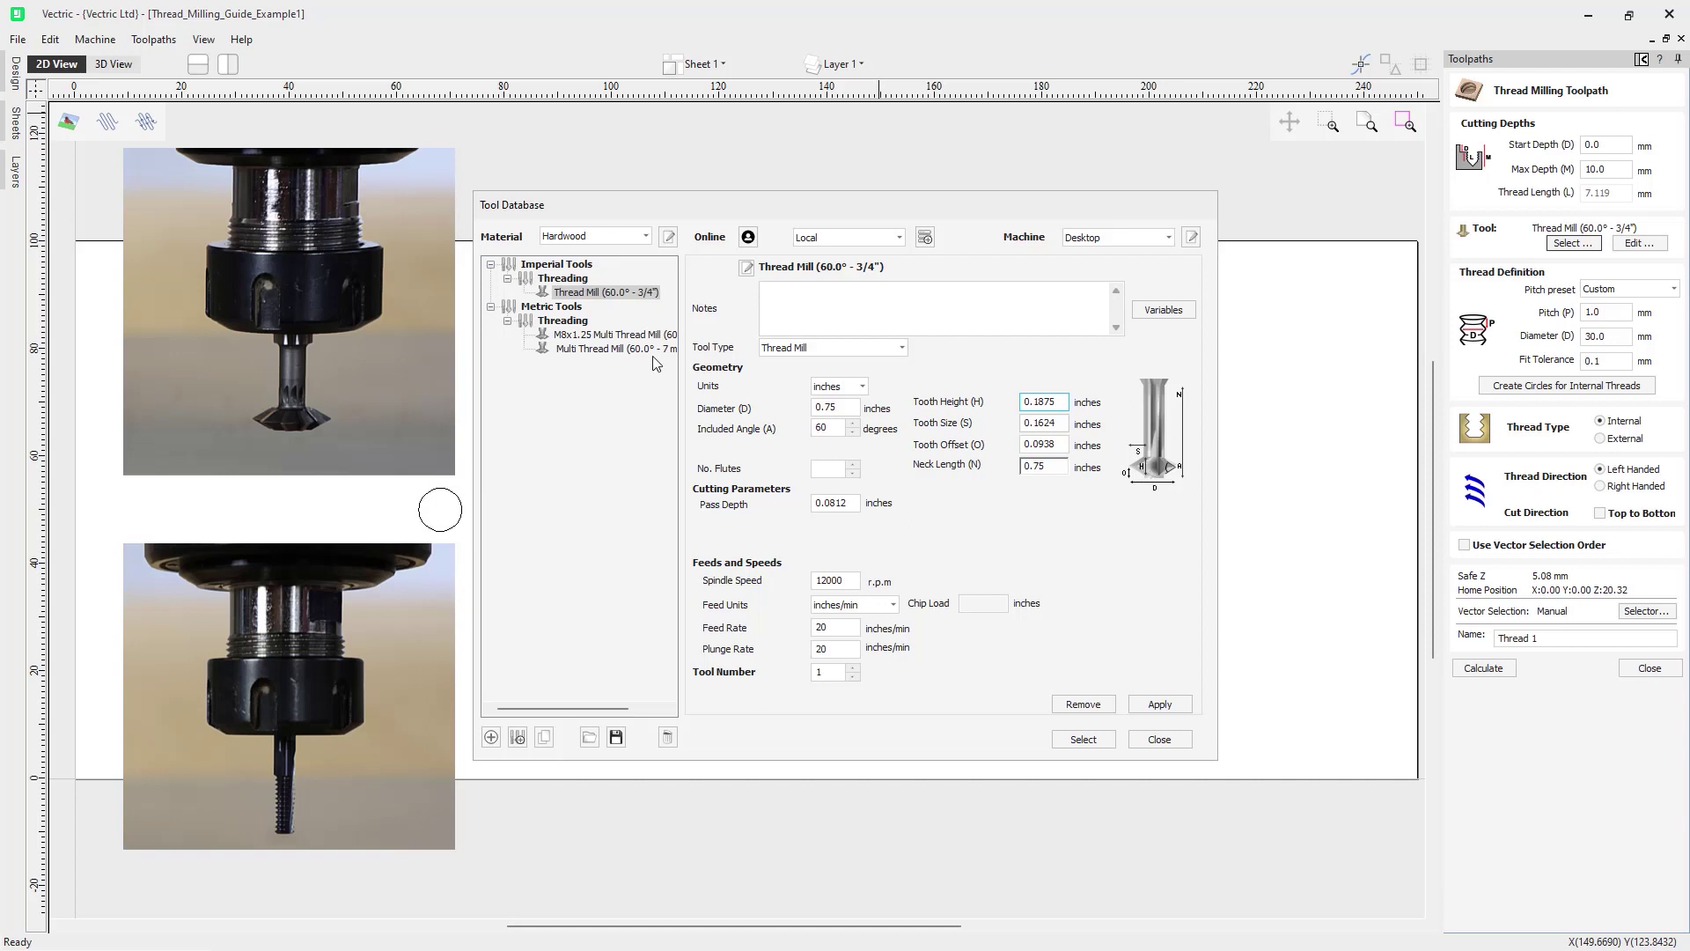
left_click(613, 335)
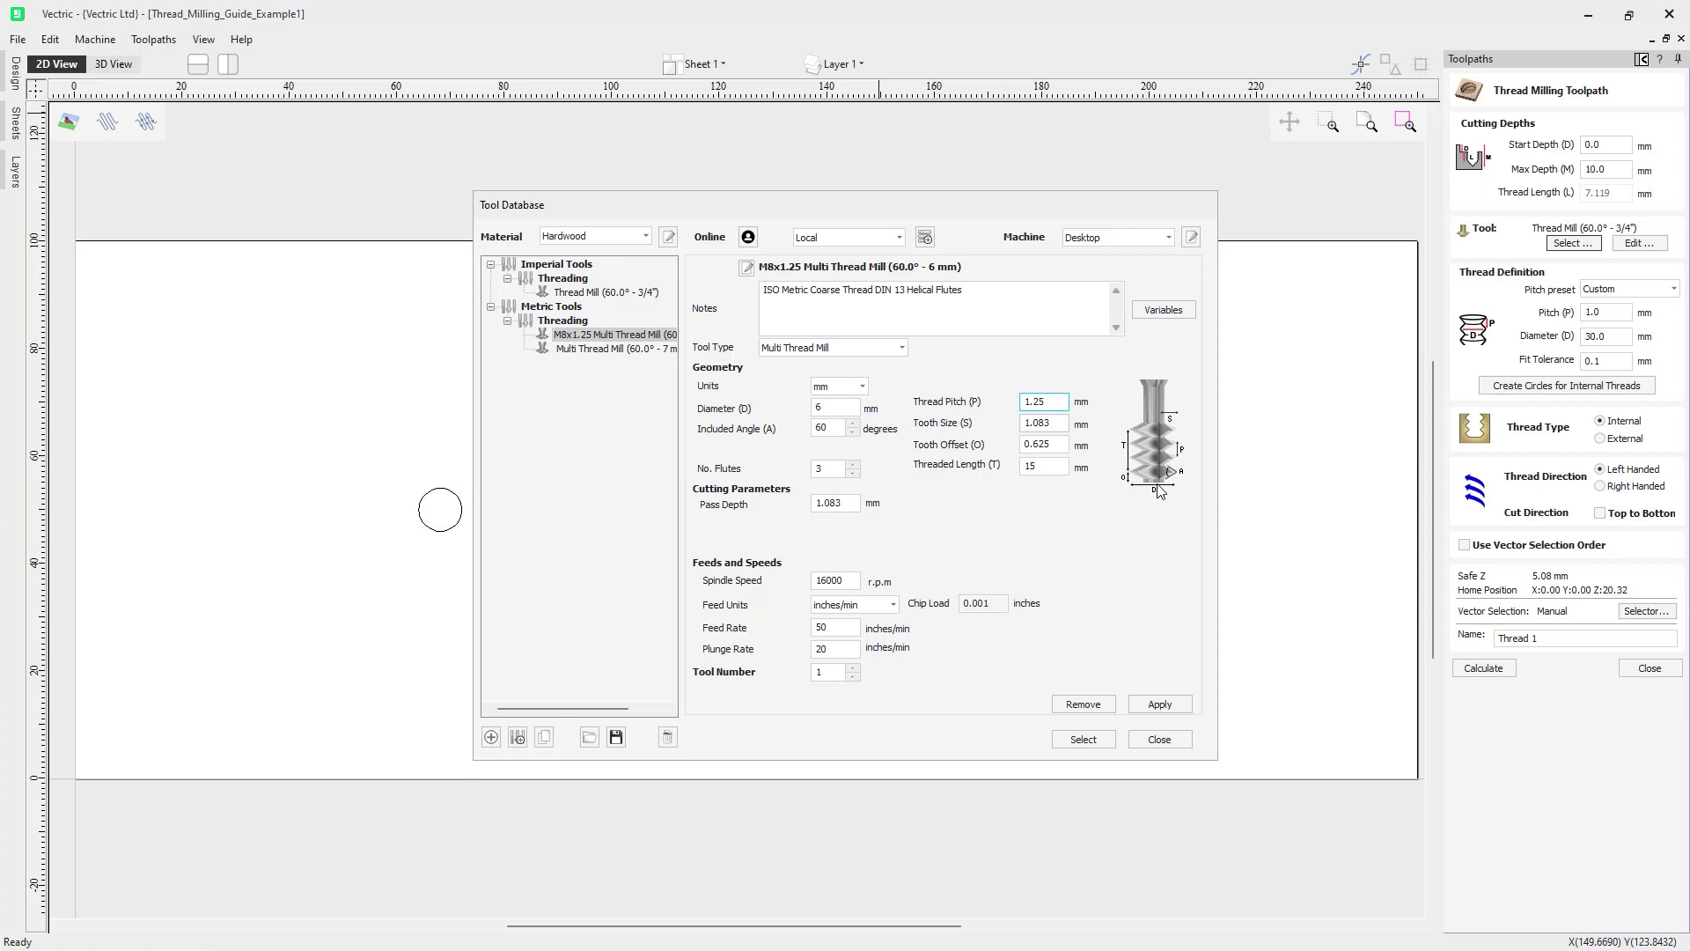
left_click(647, 293)
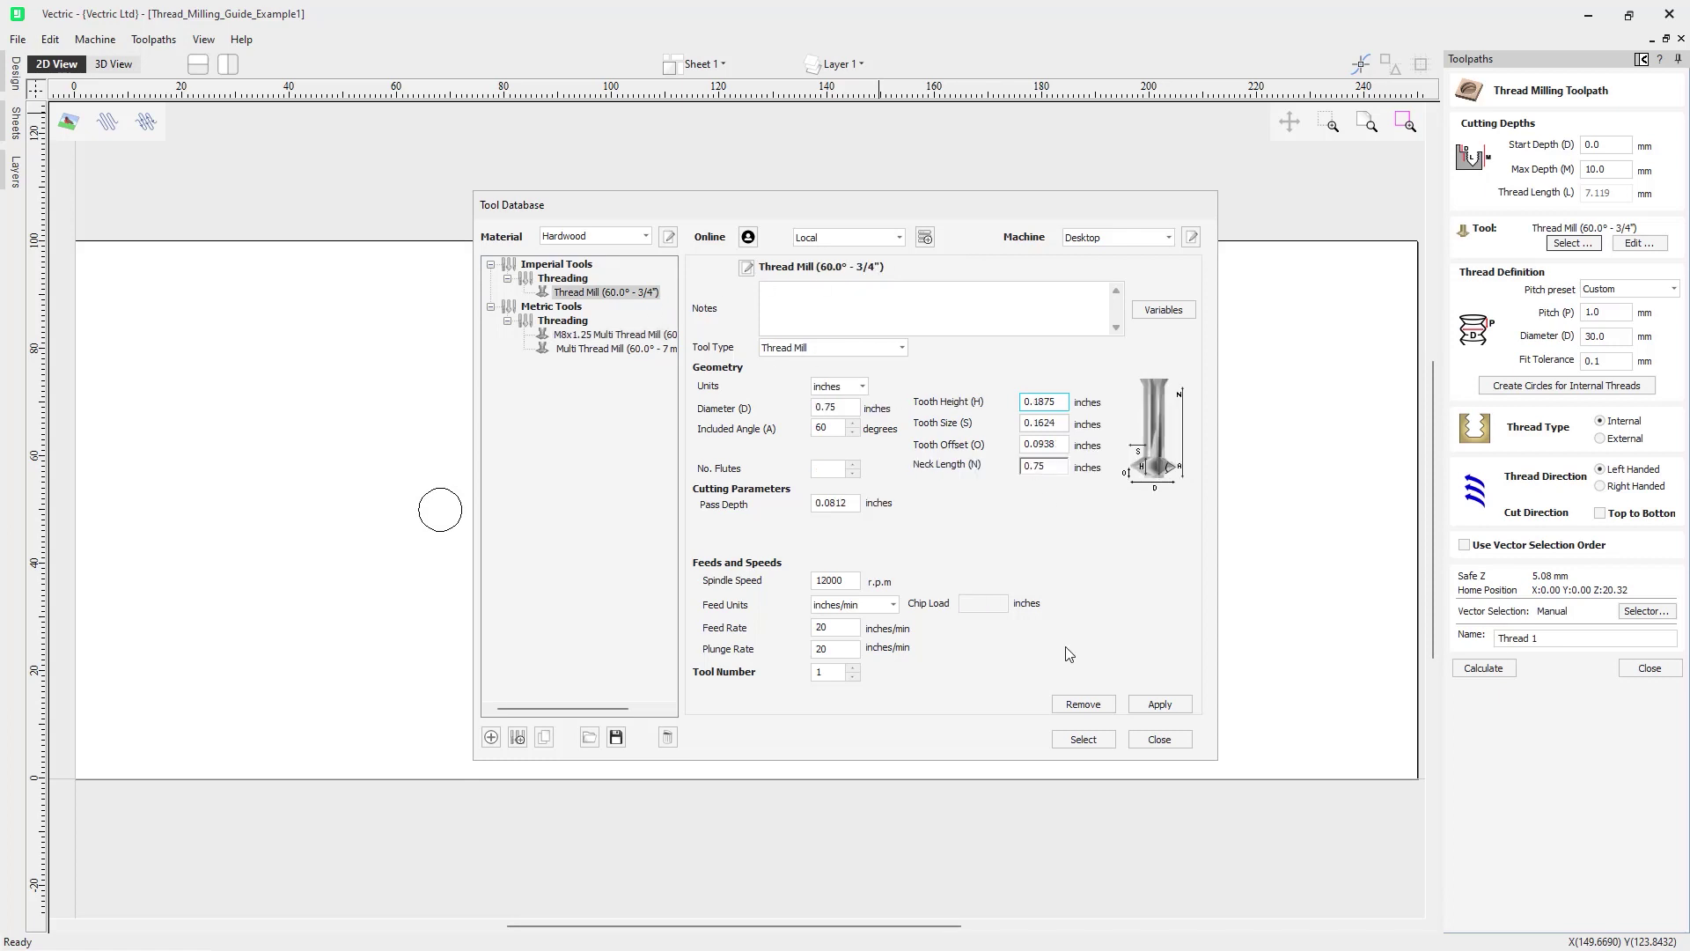
left_click(1082, 738)
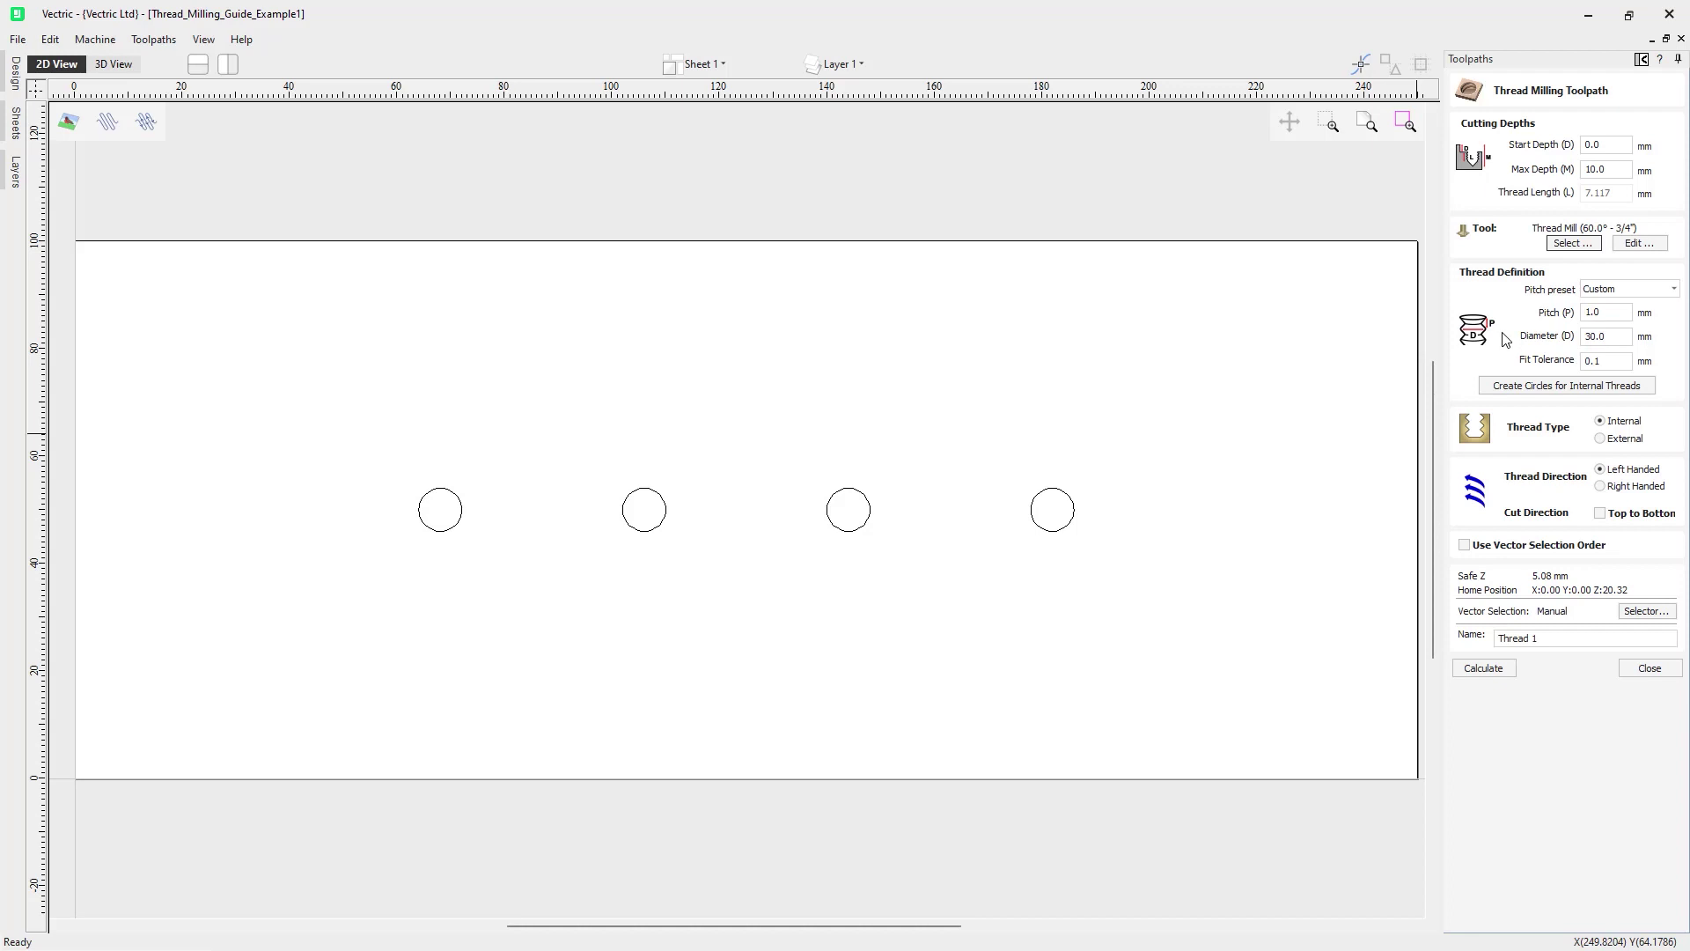
Try the M1 pitch preset for the thread, and set a custom pitch of 1 mm
left_click(1675, 291)
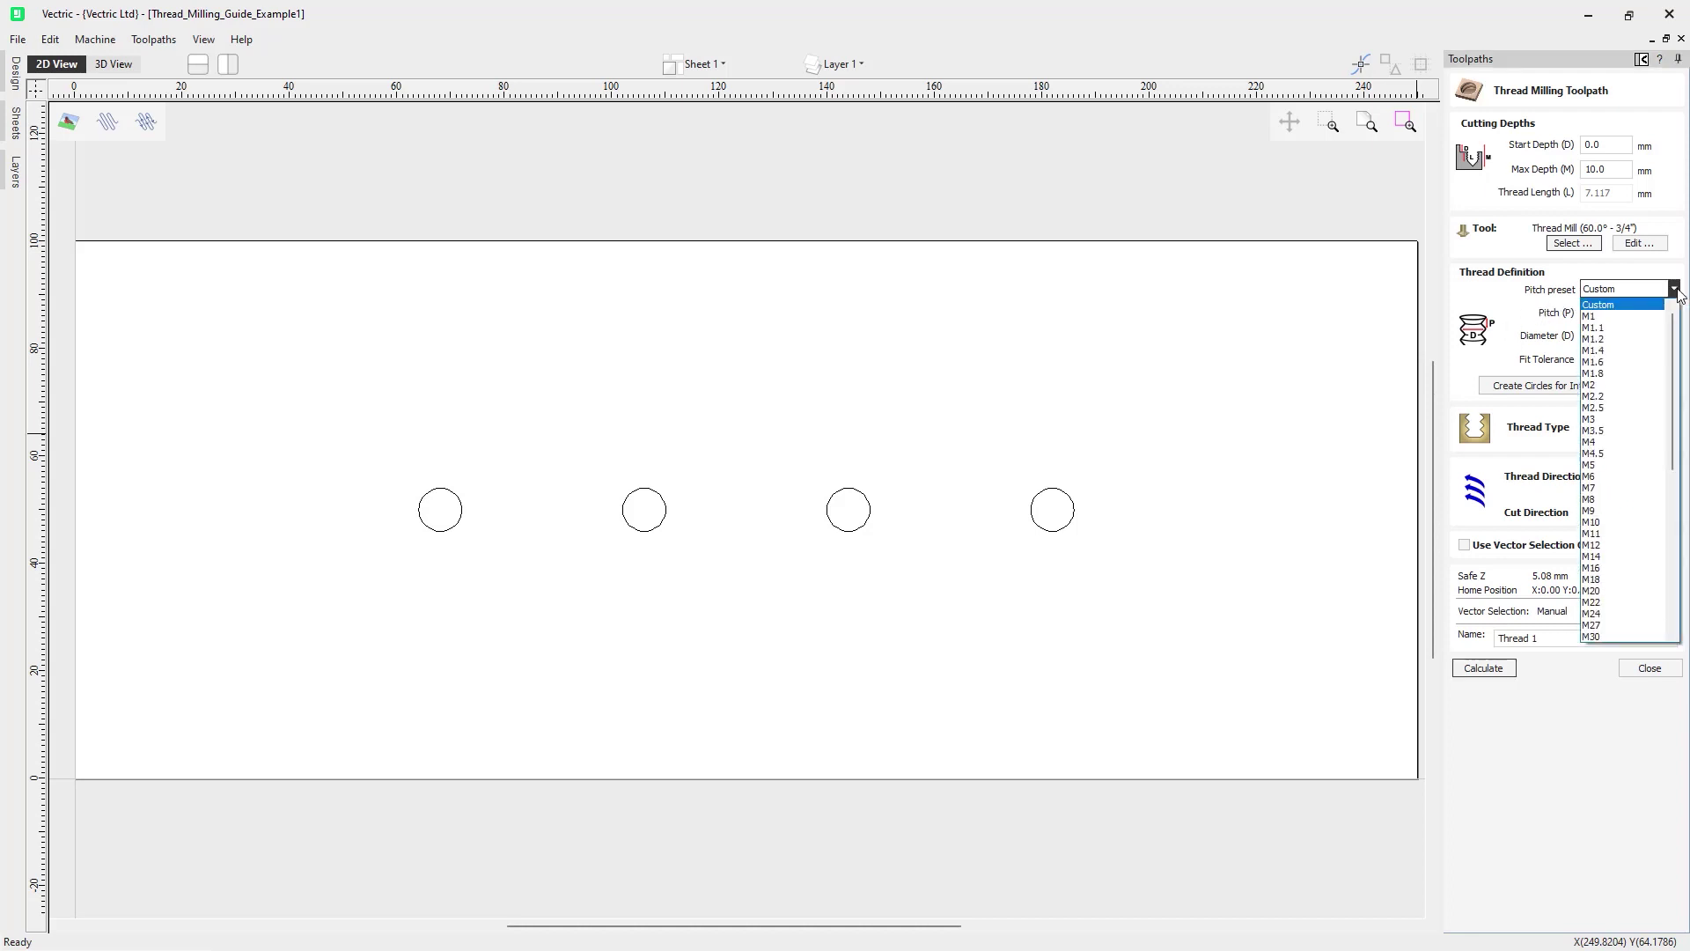
left_click_drag(1675, 325, 1675, 374)
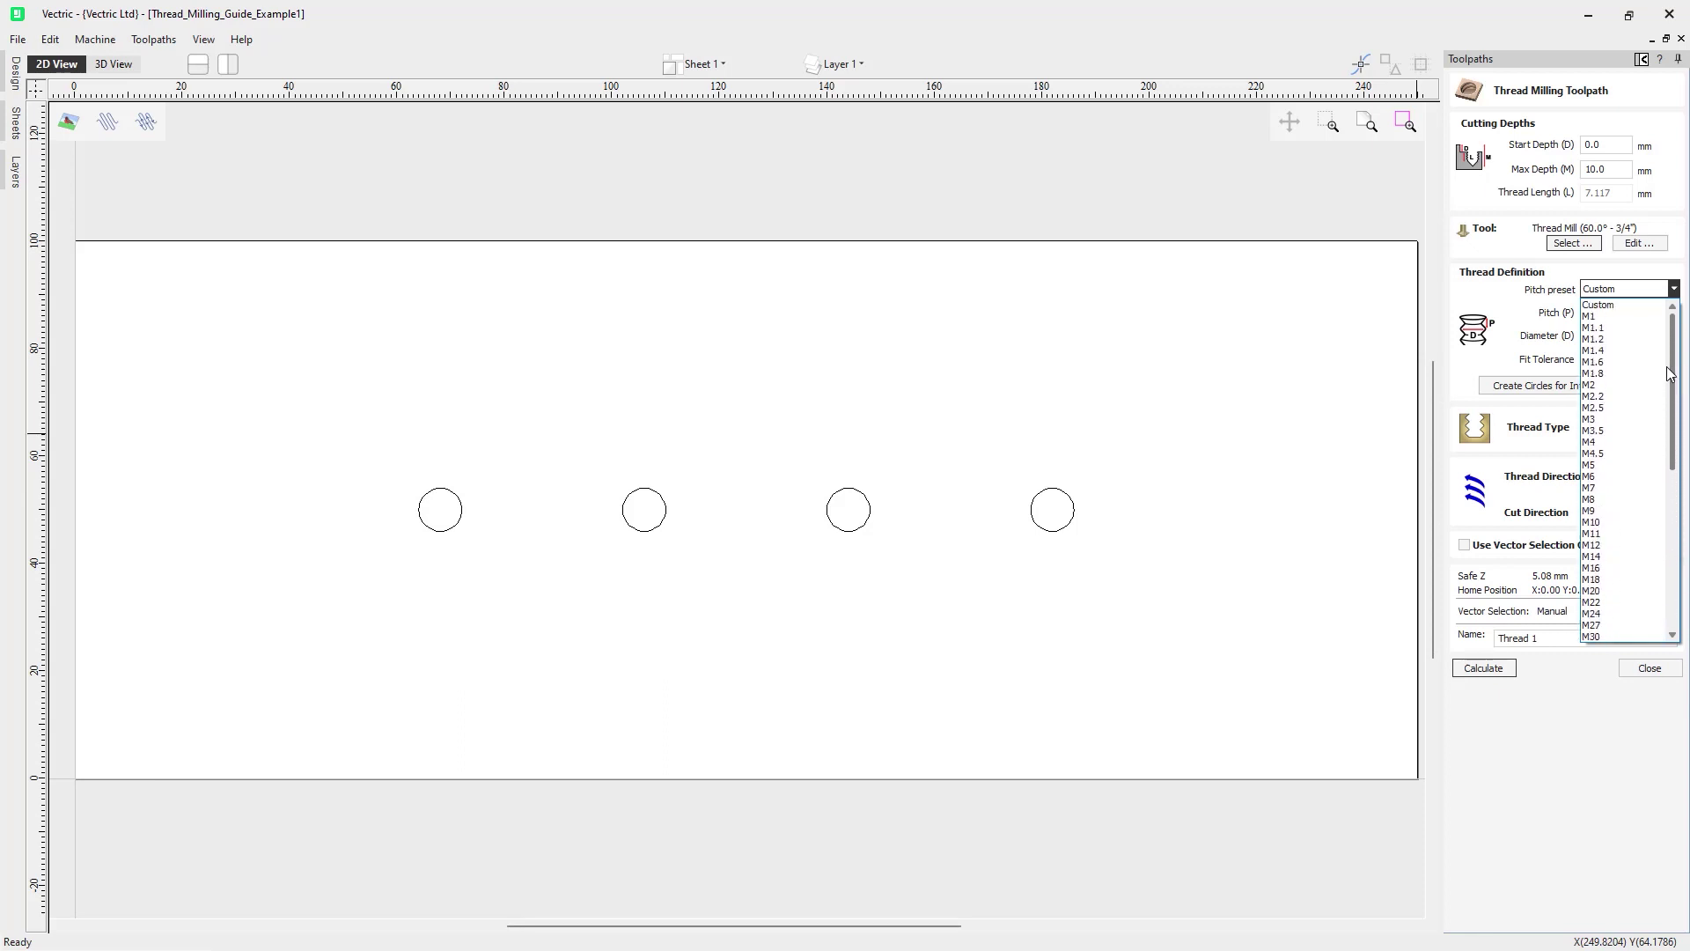
left_click(1612, 316)
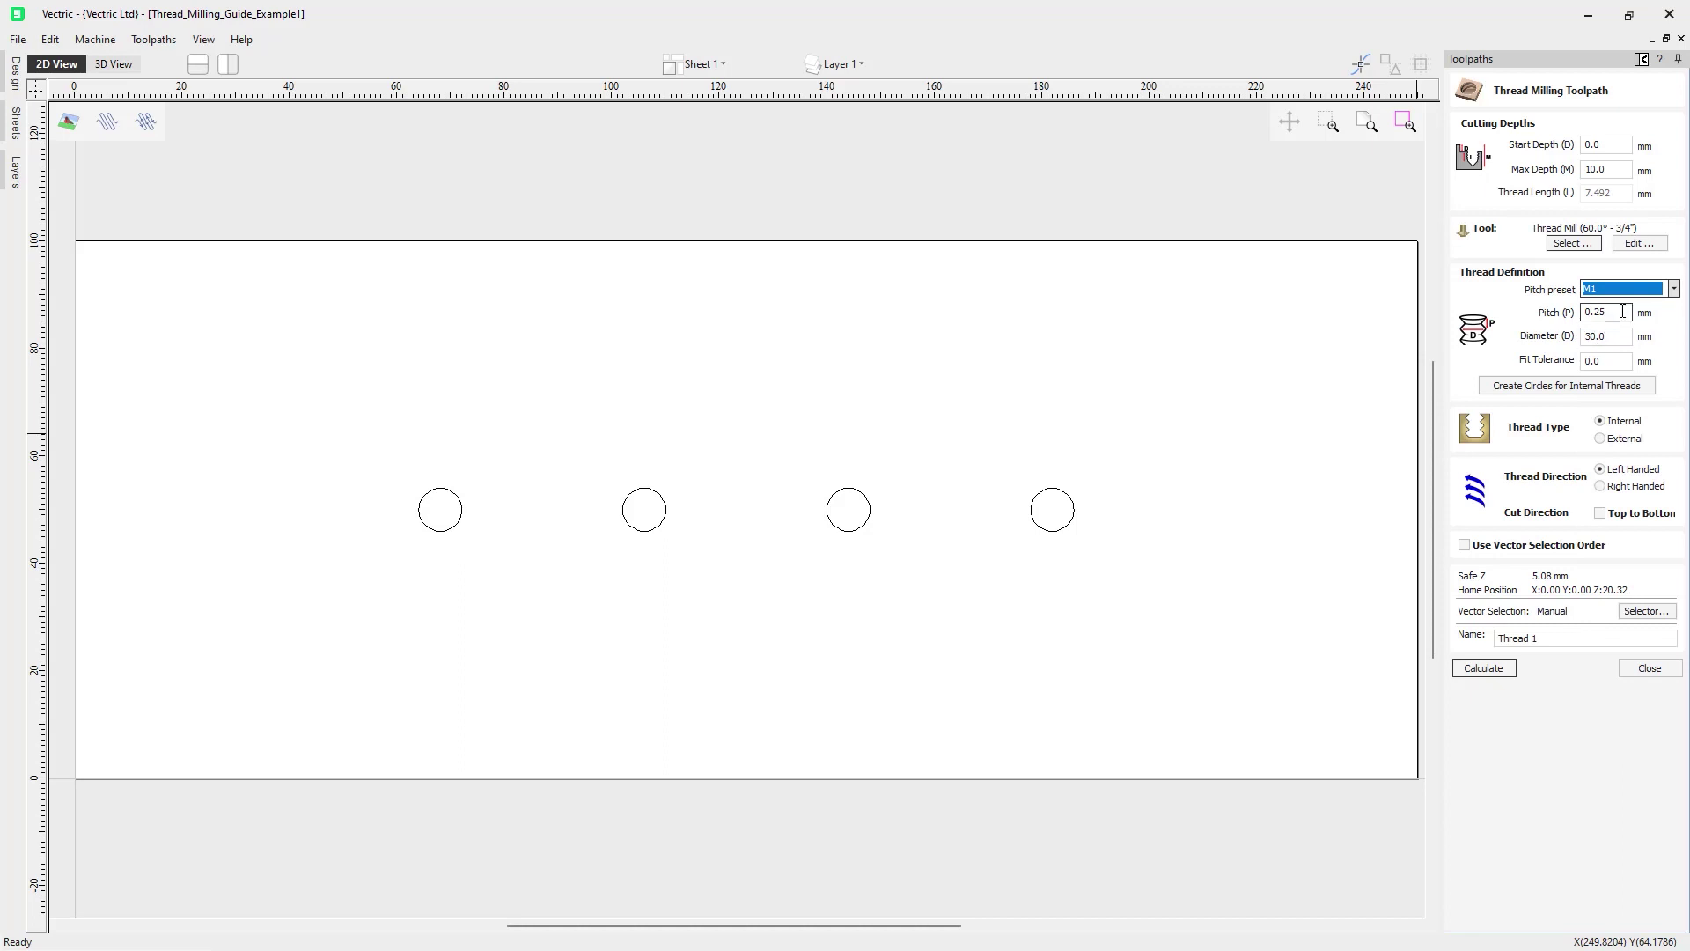
left_click(1673, 290)
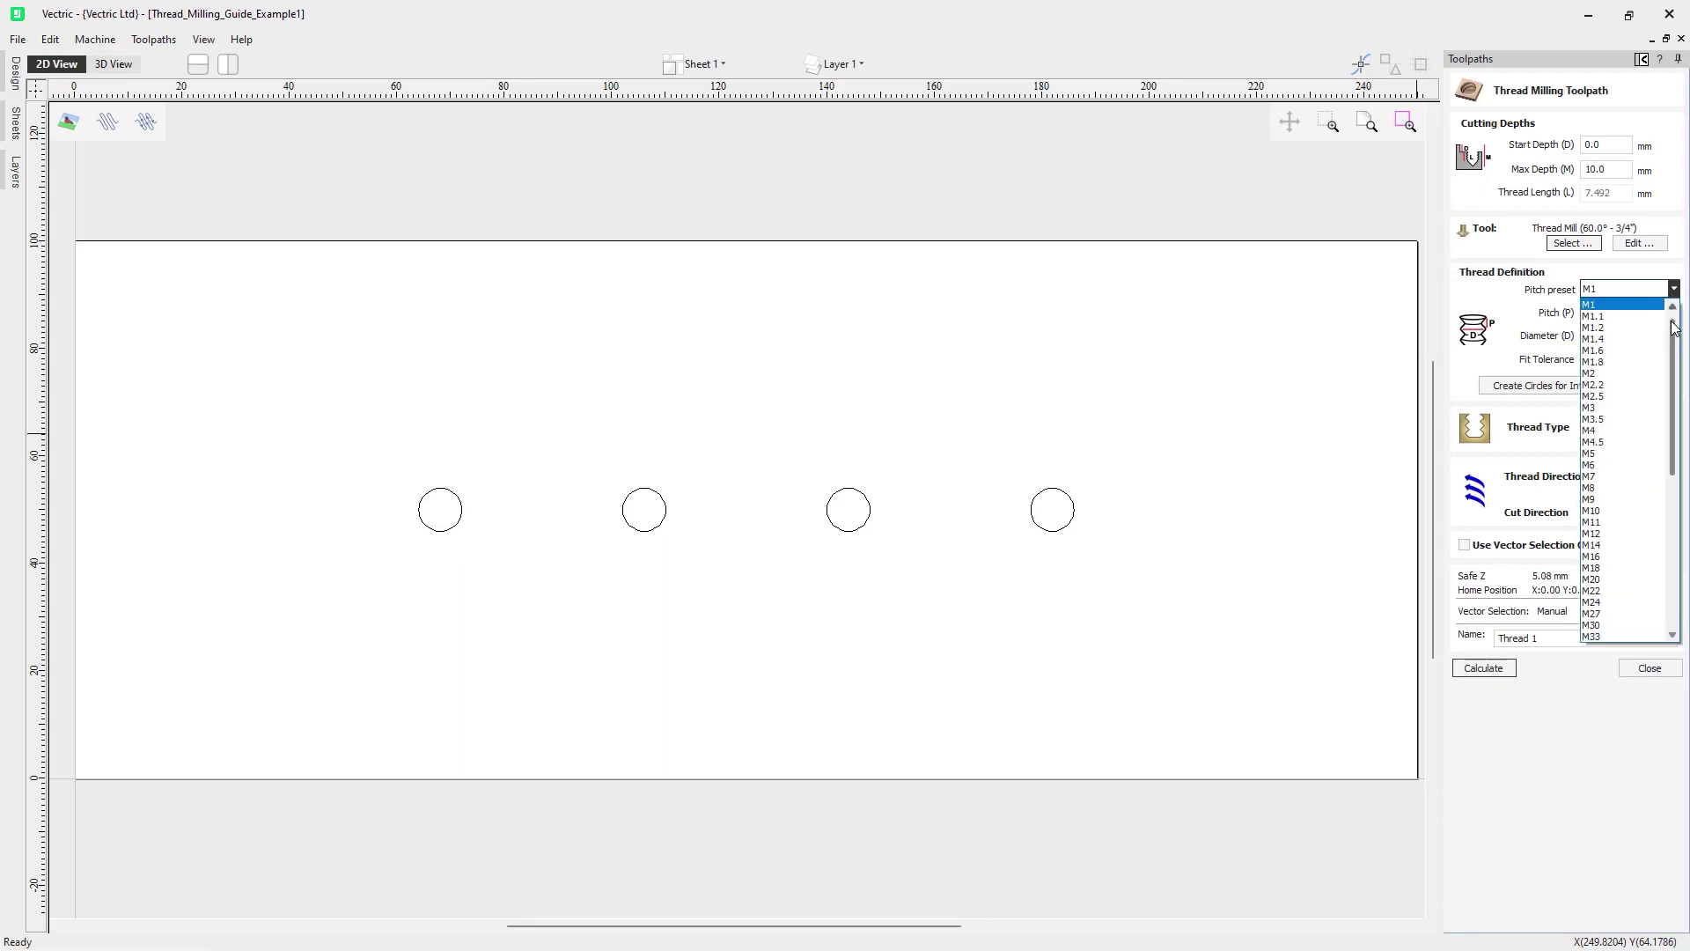
left_click(1598, 304)
left_click_drag(1619, 312, 1575, 308)
type("1")
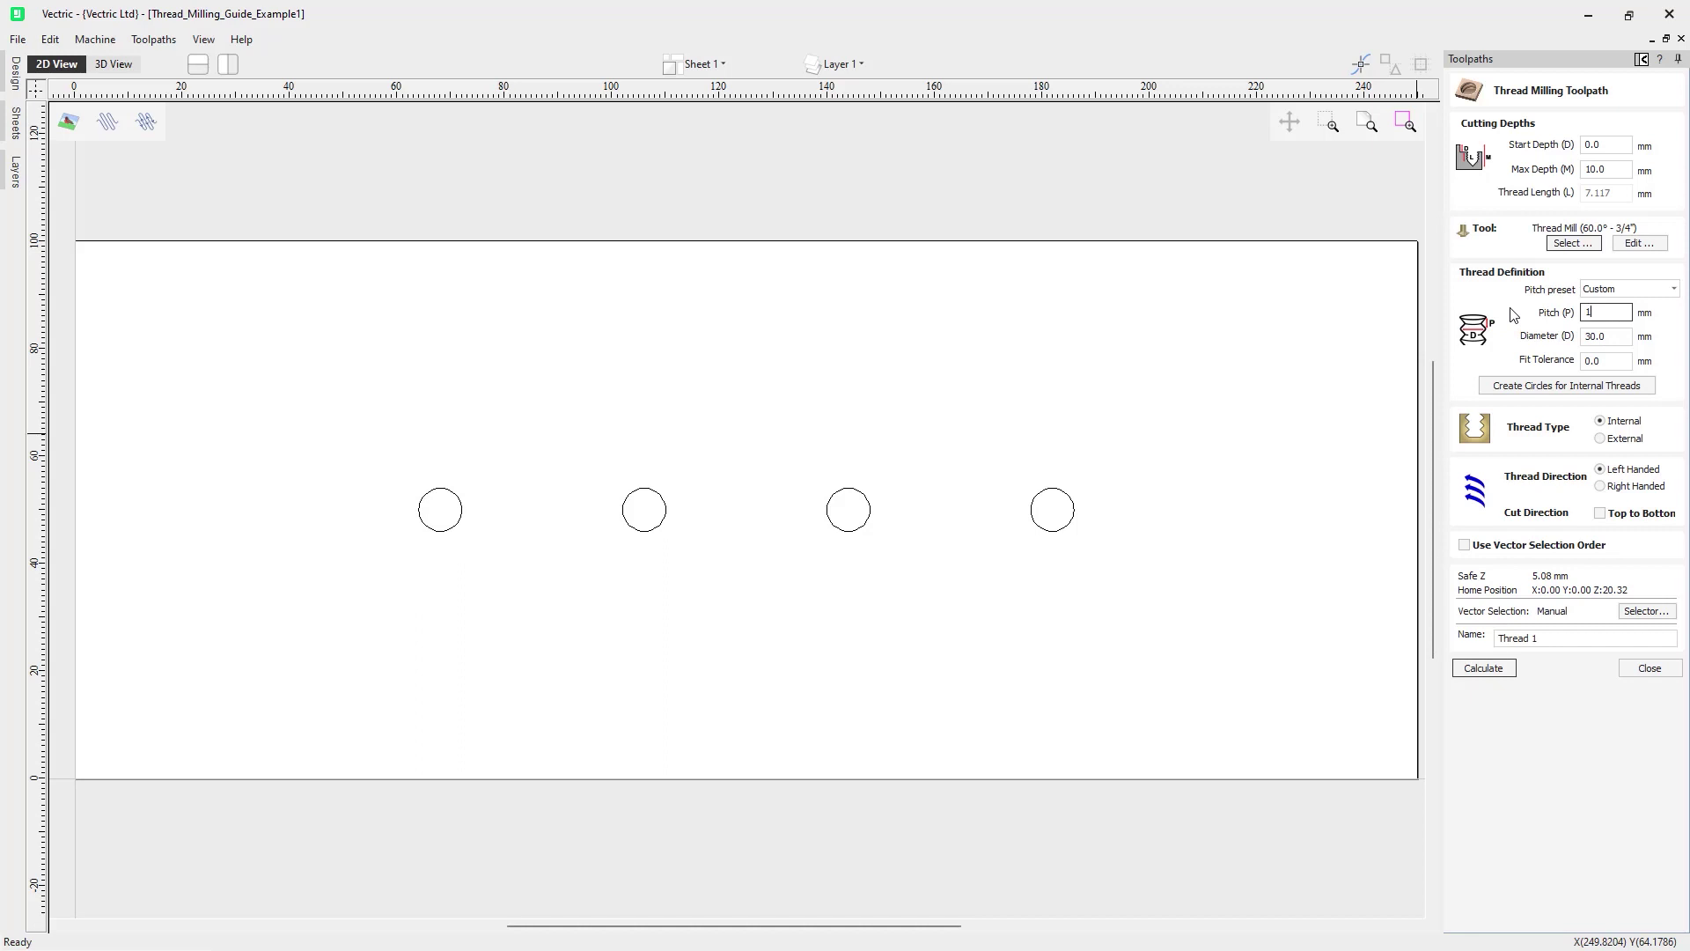
left_click(1605, 338)
key("Tab")
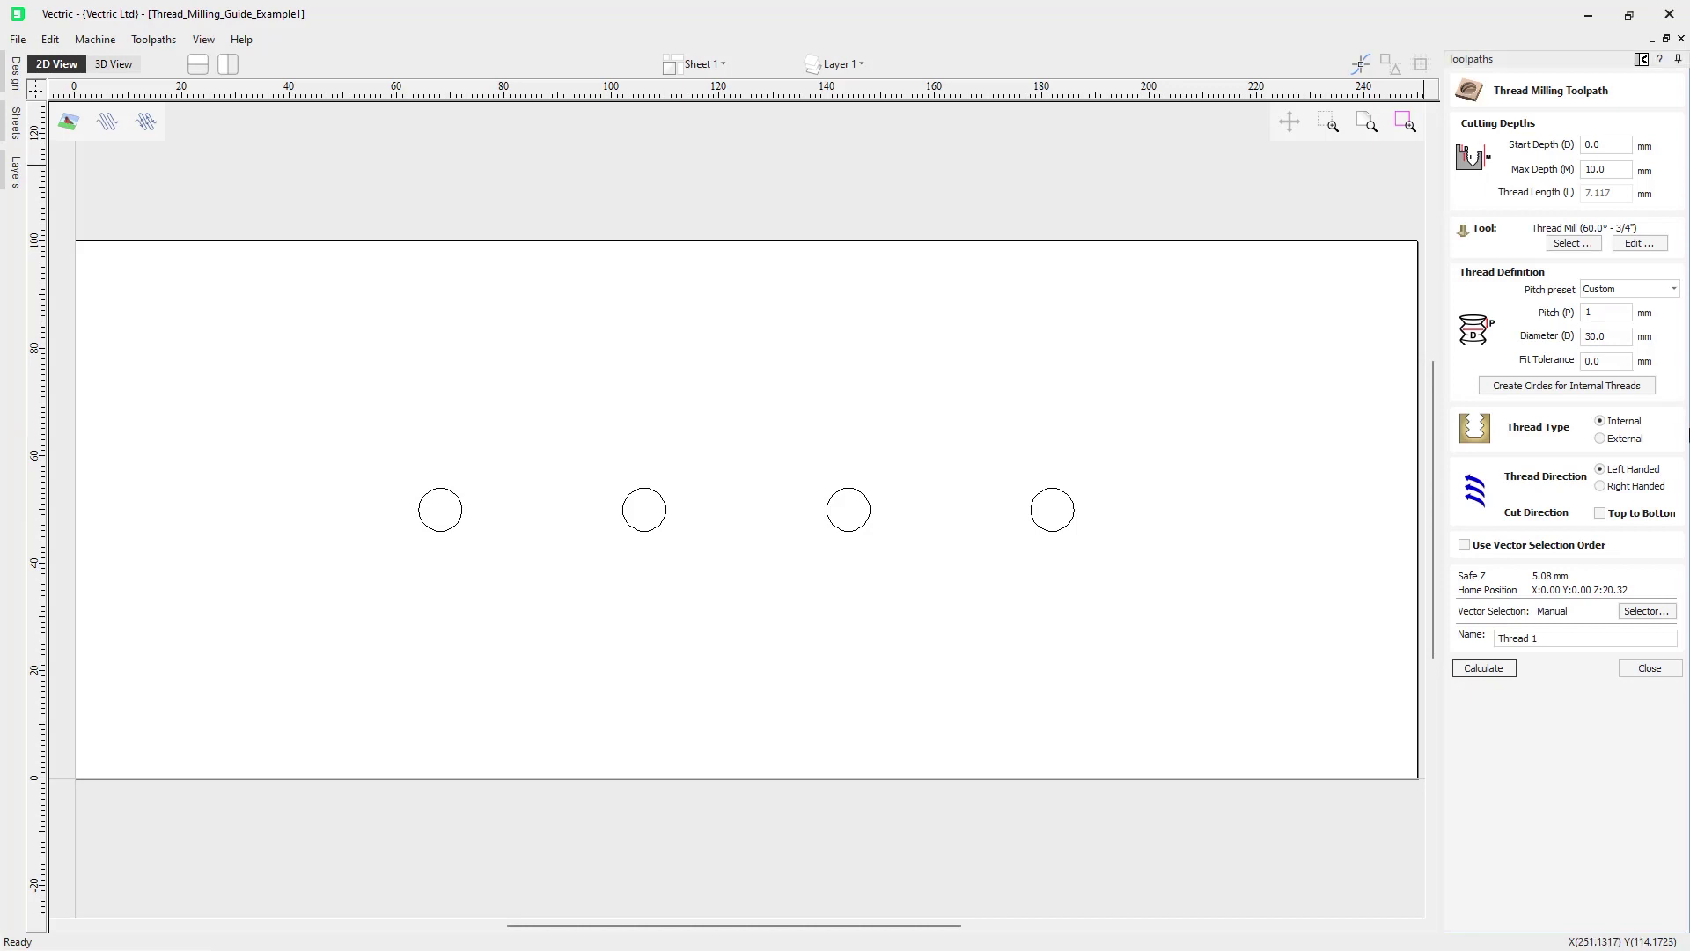
Try the external, right-handed and top-to-bottom thread options, and restore internal, left-handed threads without top-to-bottom cutting
left_click(1607, 439)
left_click(1601, 420)
left_click(1602, 439)
left_click(1600, 421)
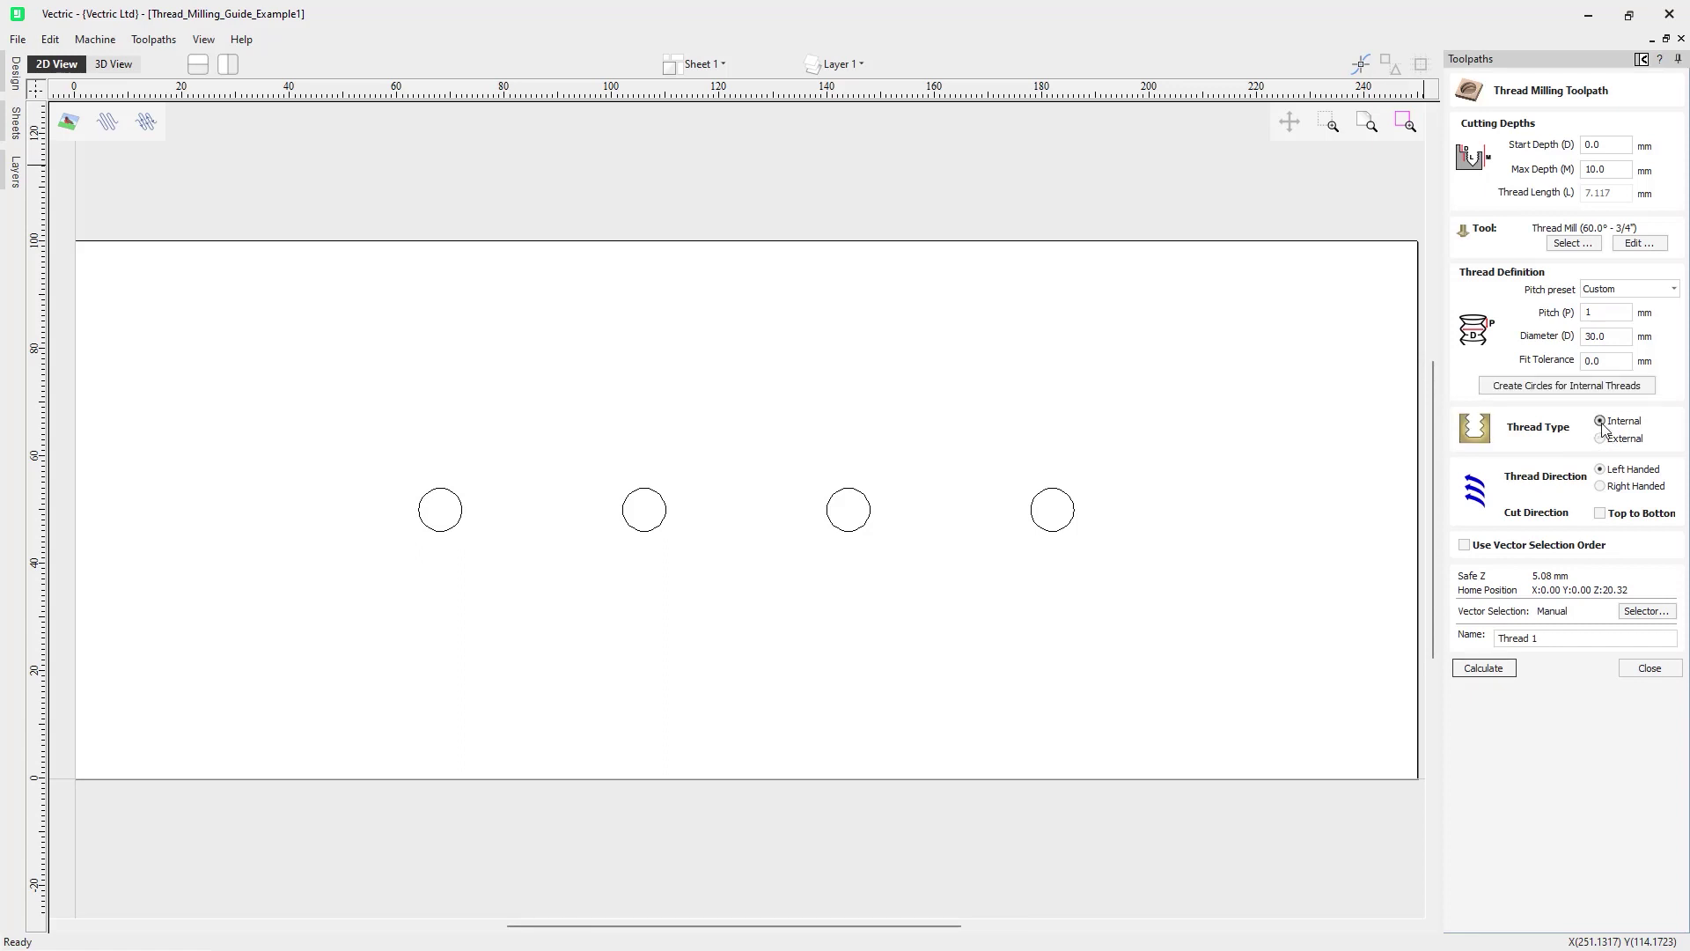
left_click(1601, 486)
left_click(1602, 515)
left_click(1600, 513)
Select all four circles and assign the M8x1.25 Multi Thread Mill (60.0° - 6 mm) as the toolpath's tool
left_click_drag(334, 398, 1134, 614)
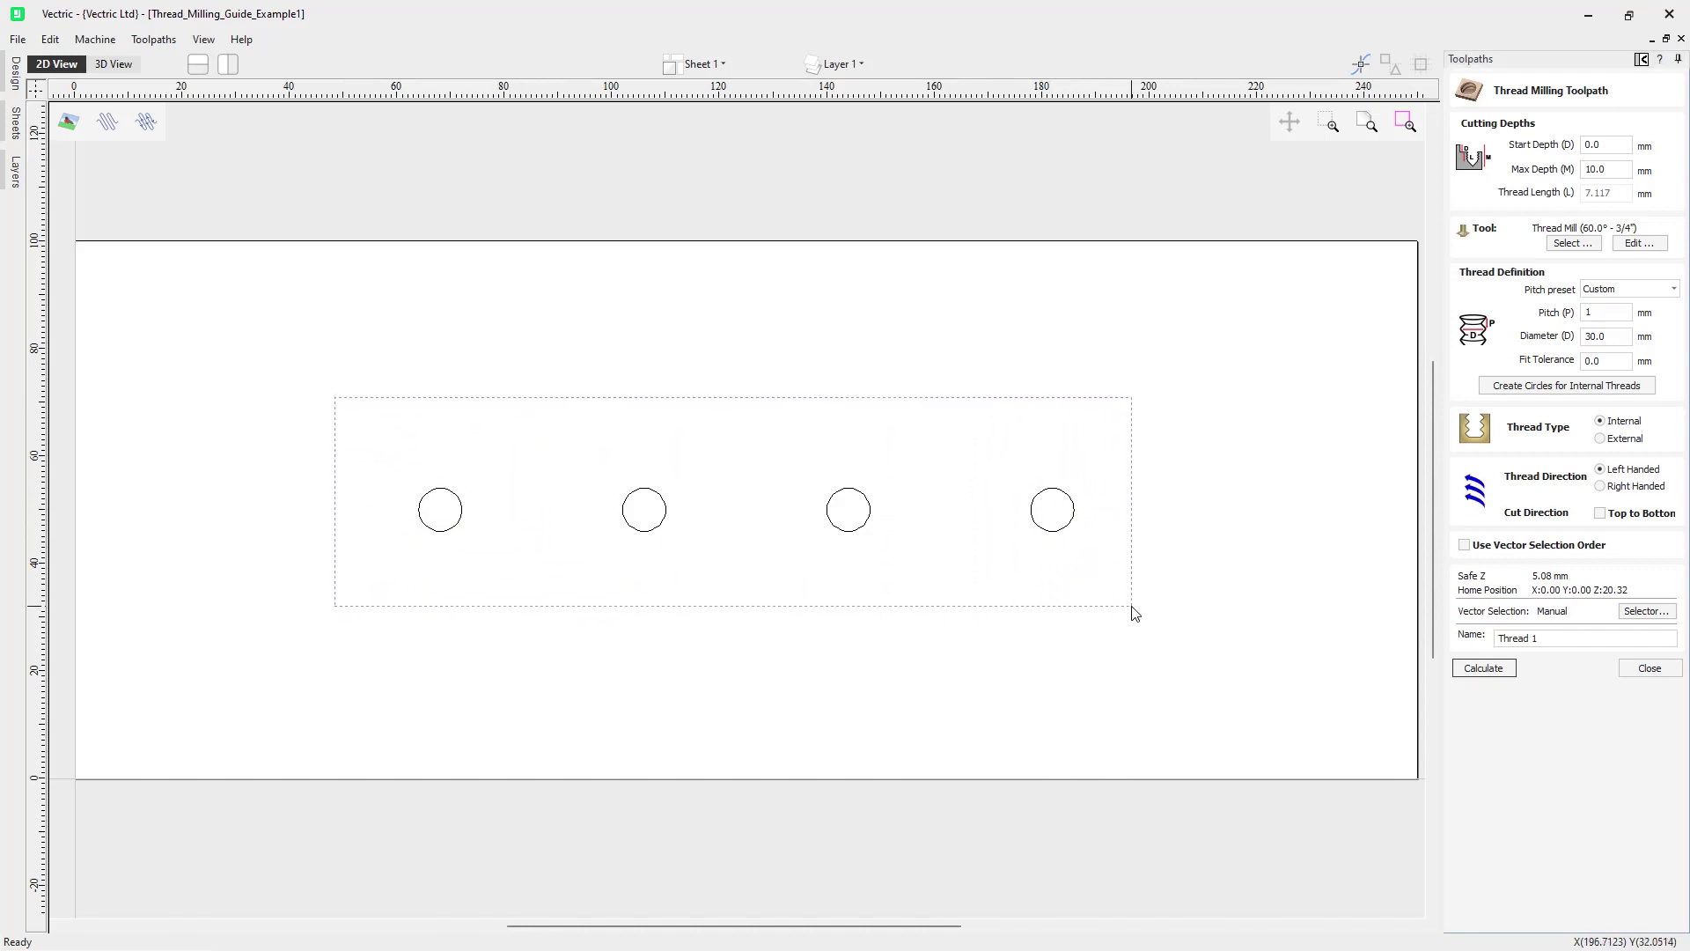
left_click_drag(1135, 613, 1134, 613)
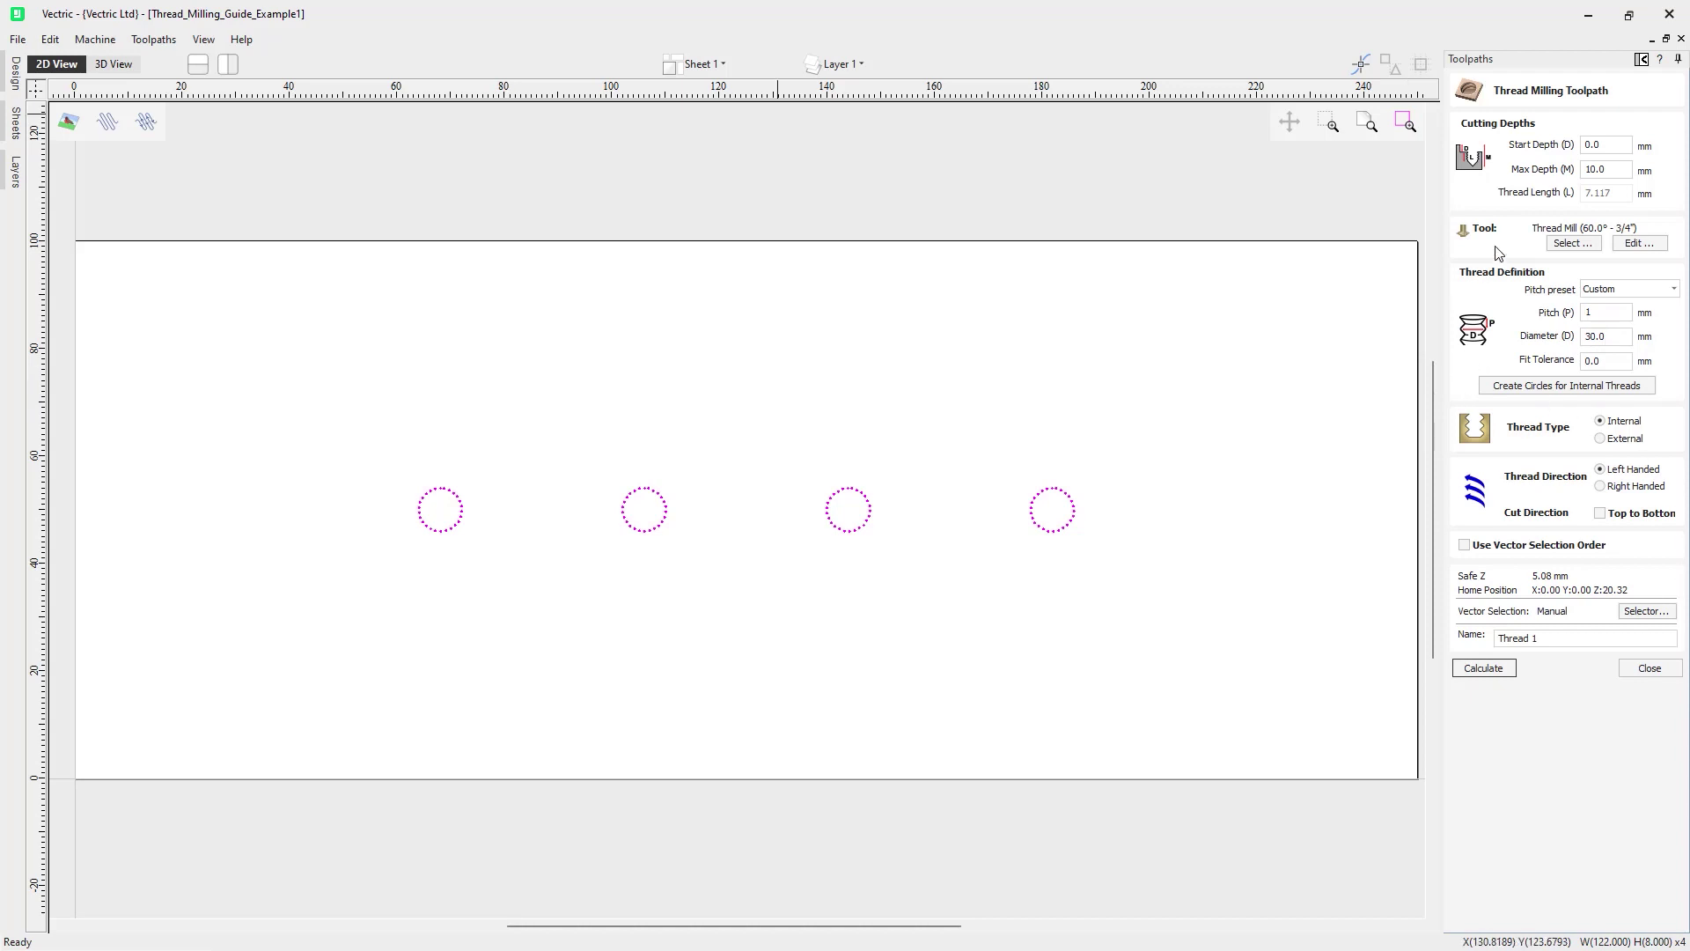
left_click(1603, 145)
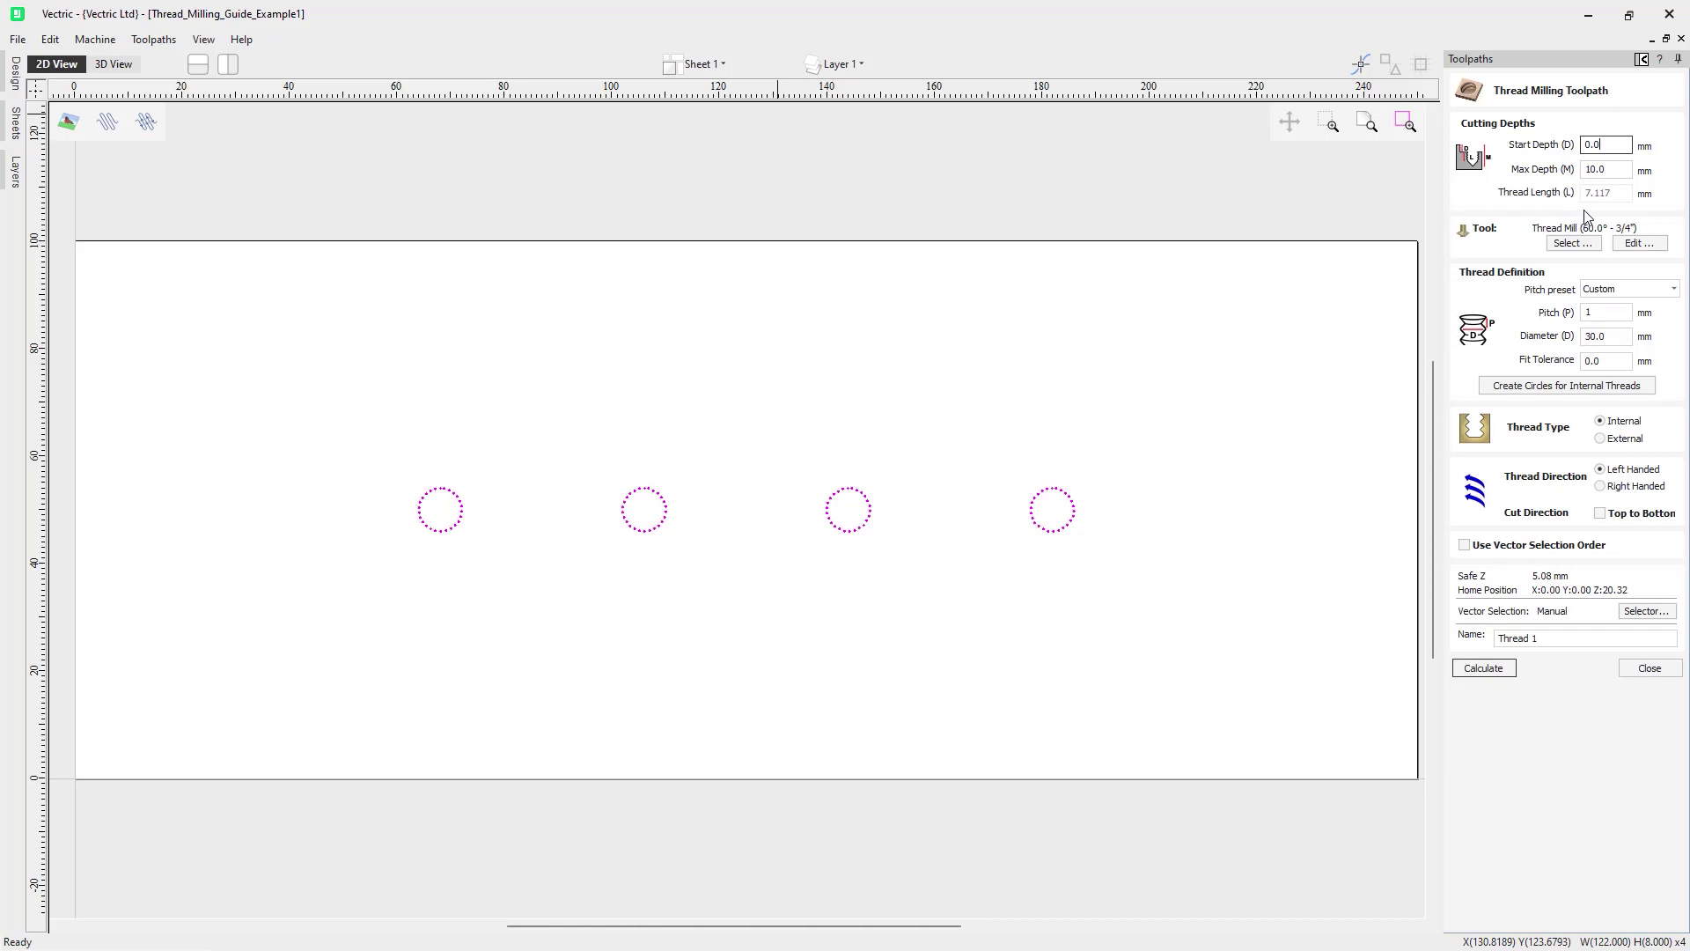
left_click(1577, 246)
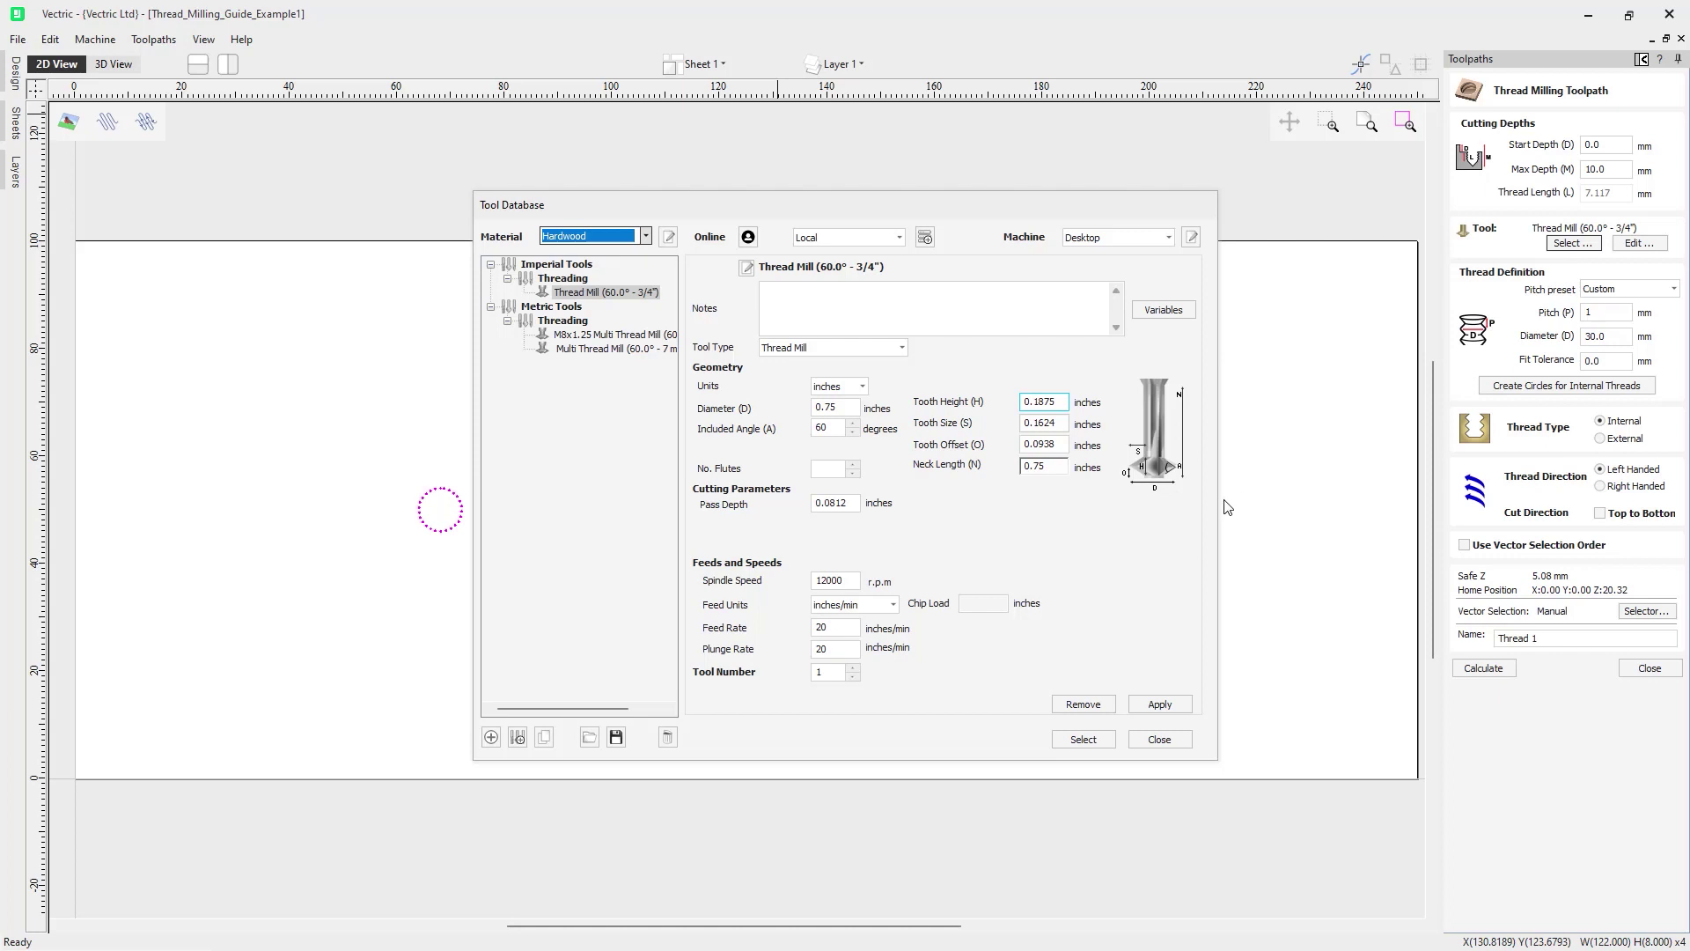
left_click(641, 336)
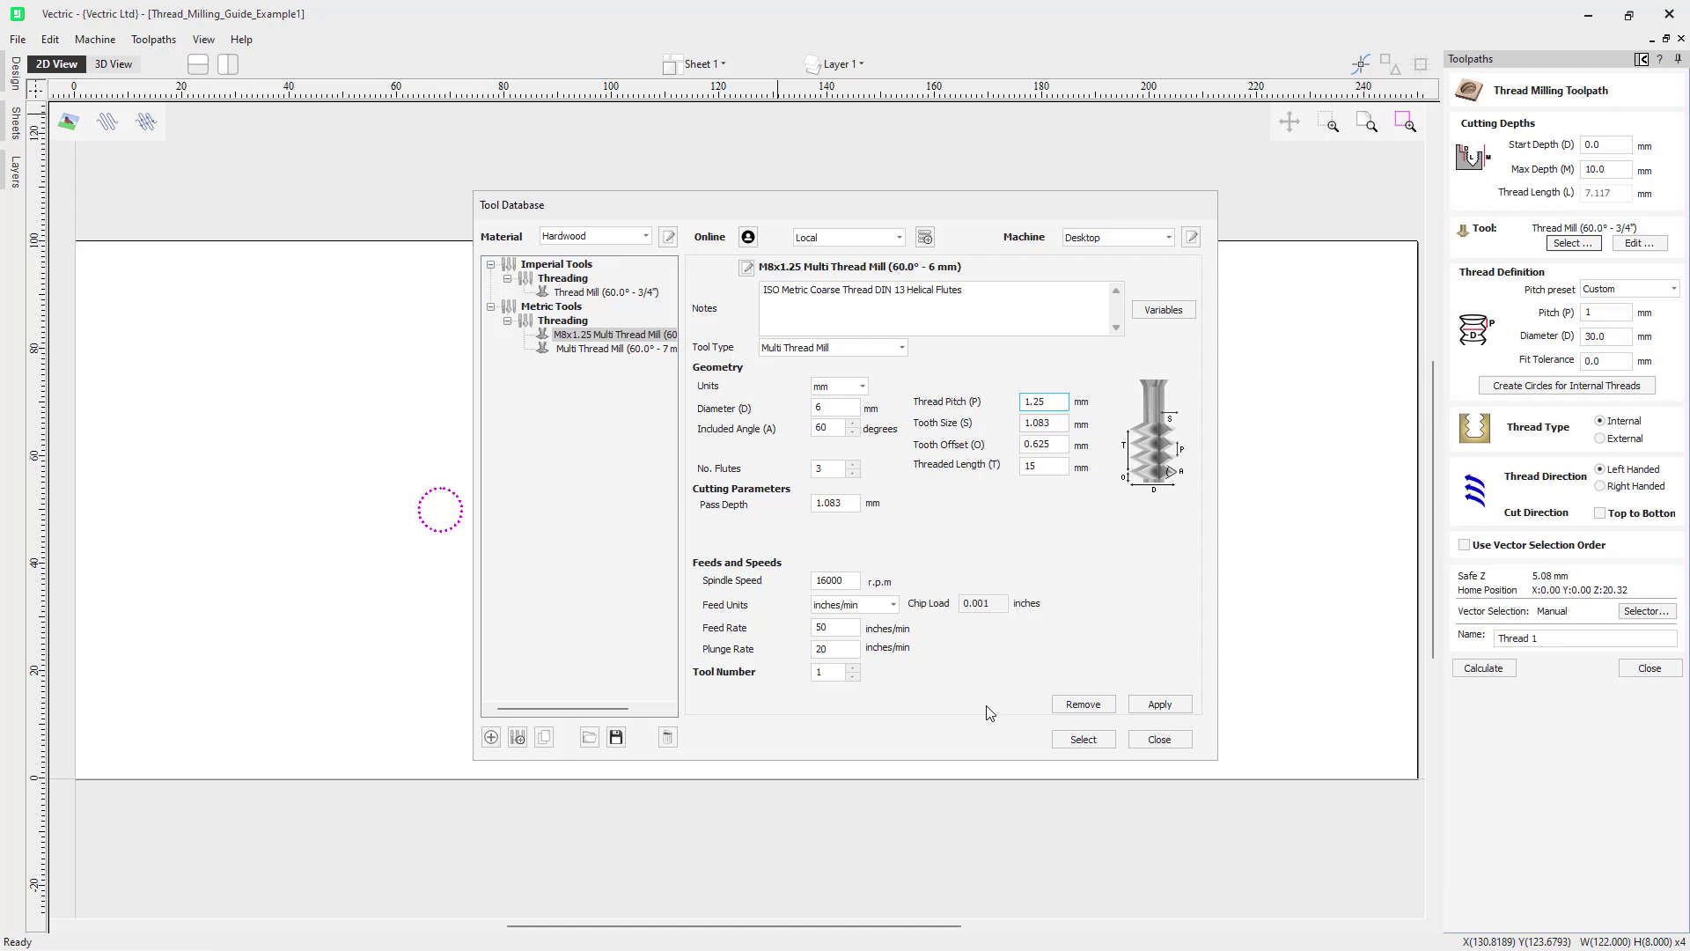
left_click(1083, 739)
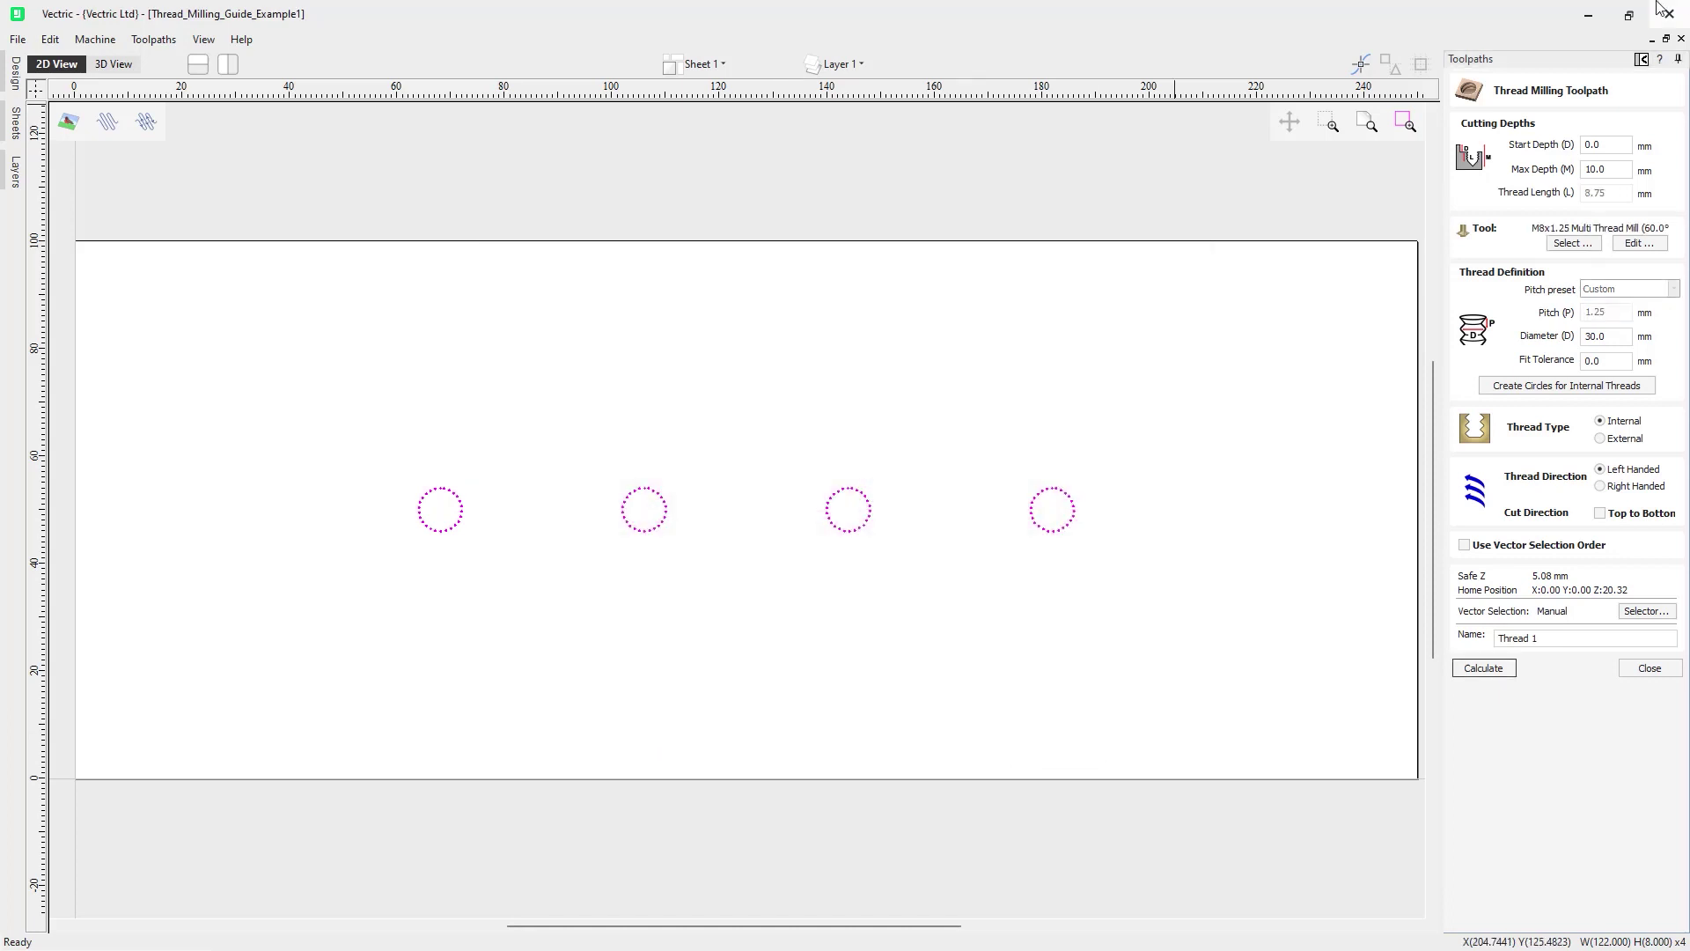
Try a maximum cutting depth of 5 mm, and return it to 10 mm
left_click(1600, 170)
left_click_drag(1606, 170, 1575, 170)
type("5")
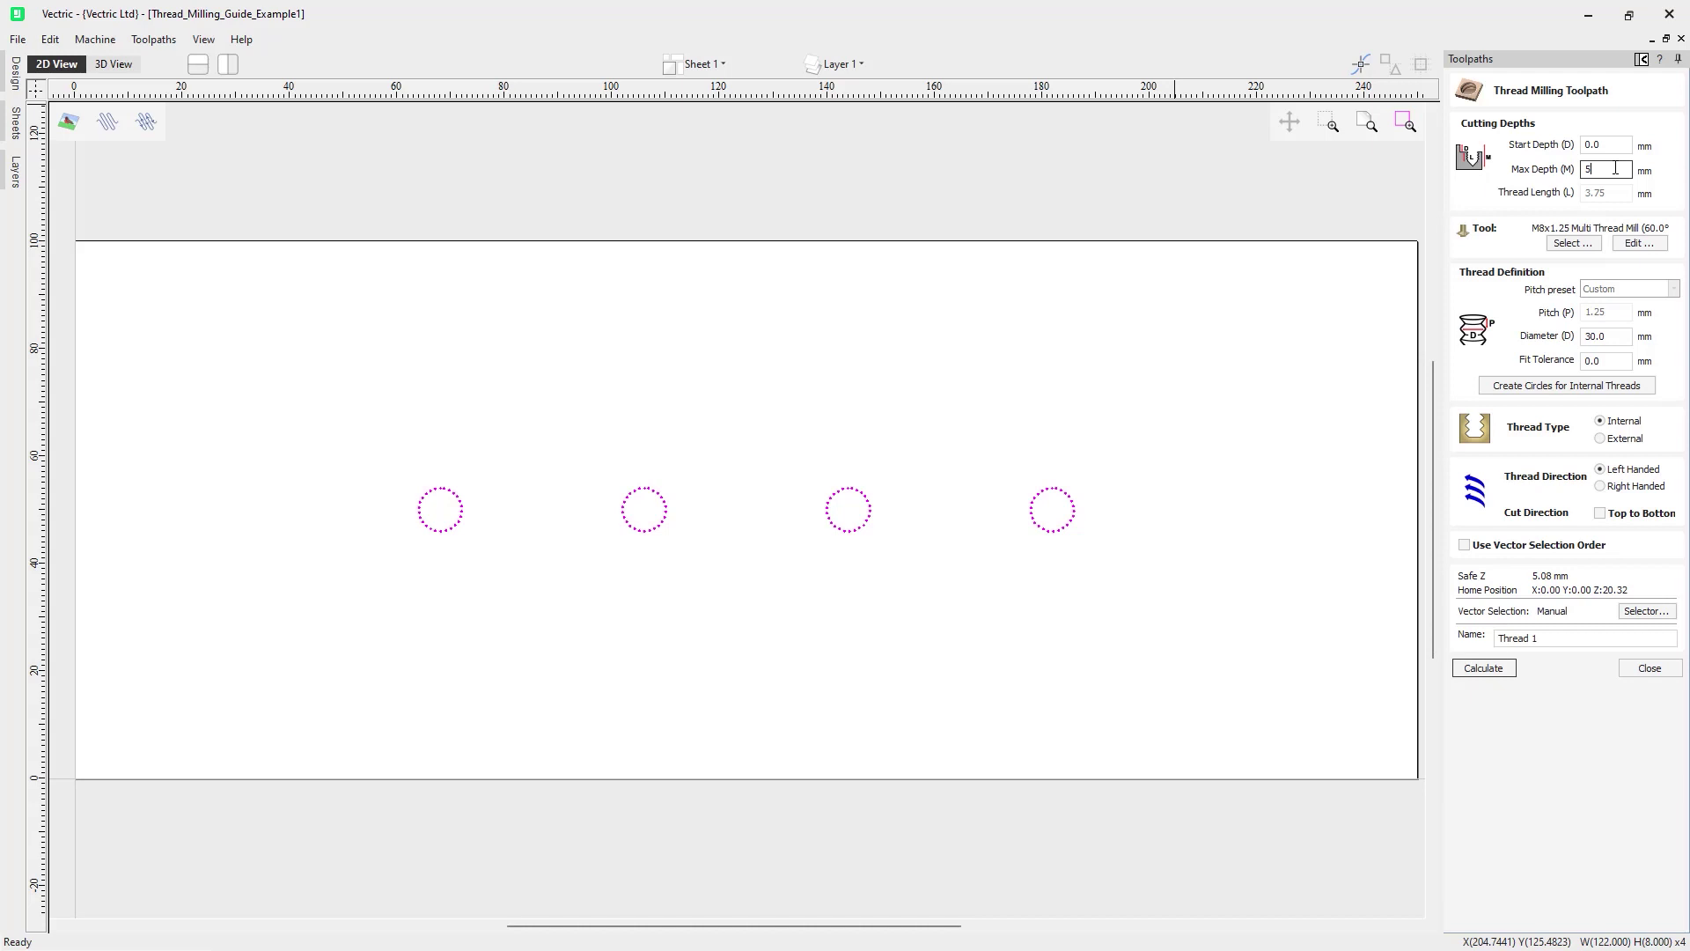
left_click_drag(1597, 169, 1572, 175)
type("10")
Check the multi thread mill's thread pitch and threaded length in its tool settings without changing them
left_click(1640, 246)
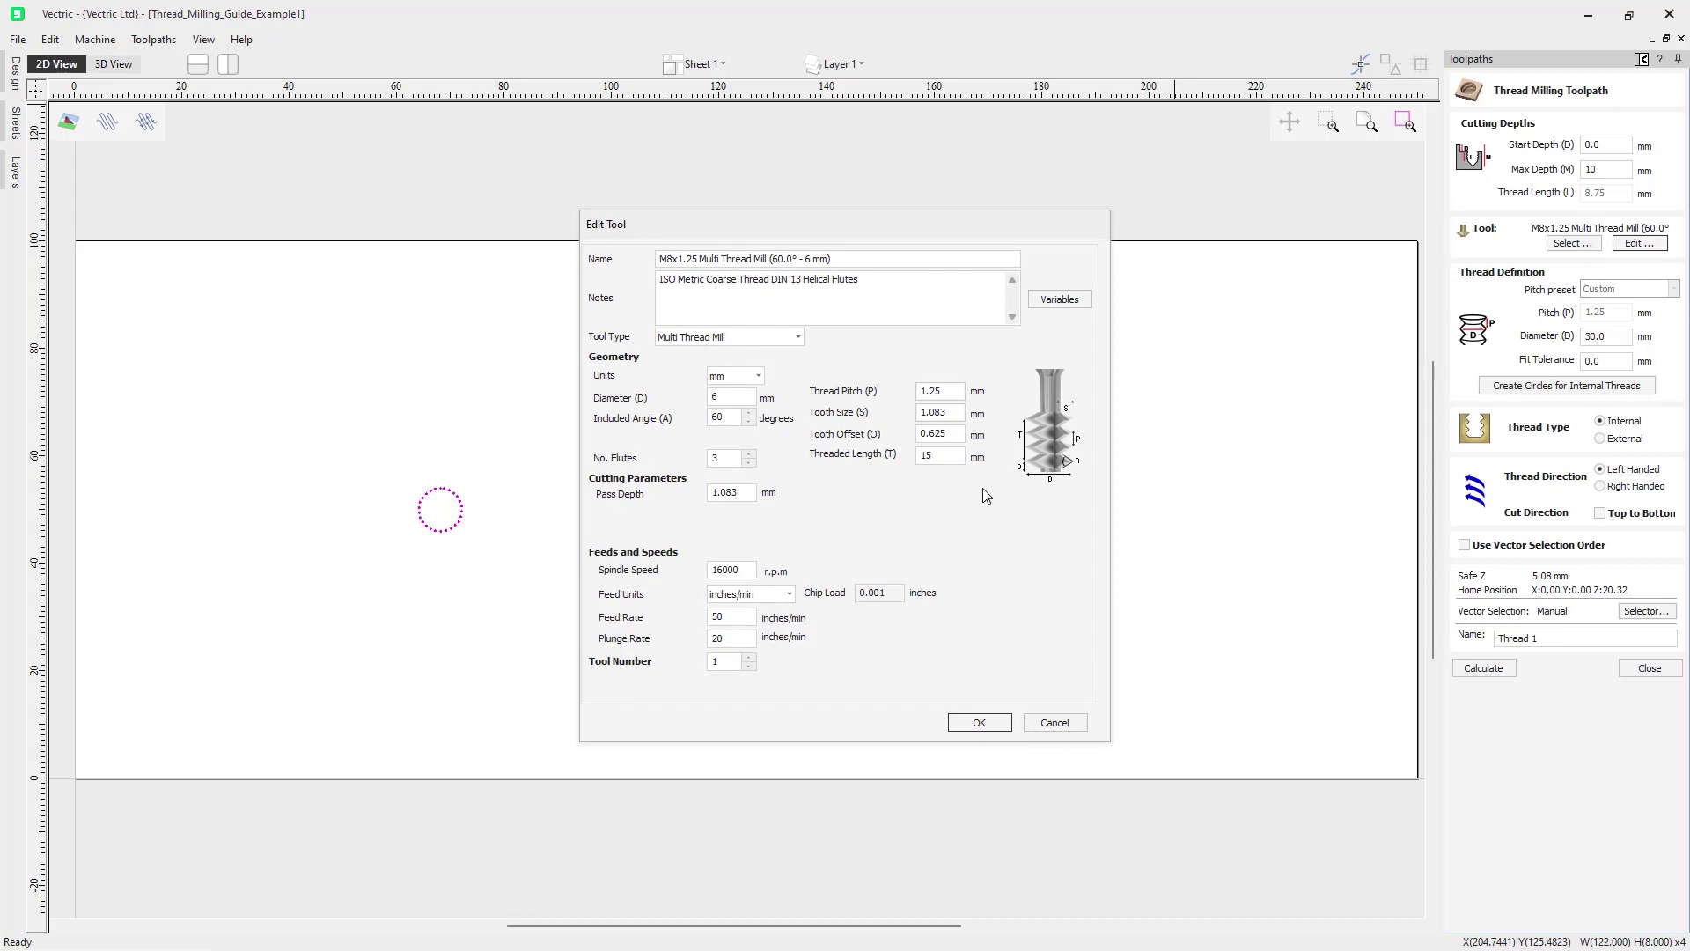
left_click(1054, 723)
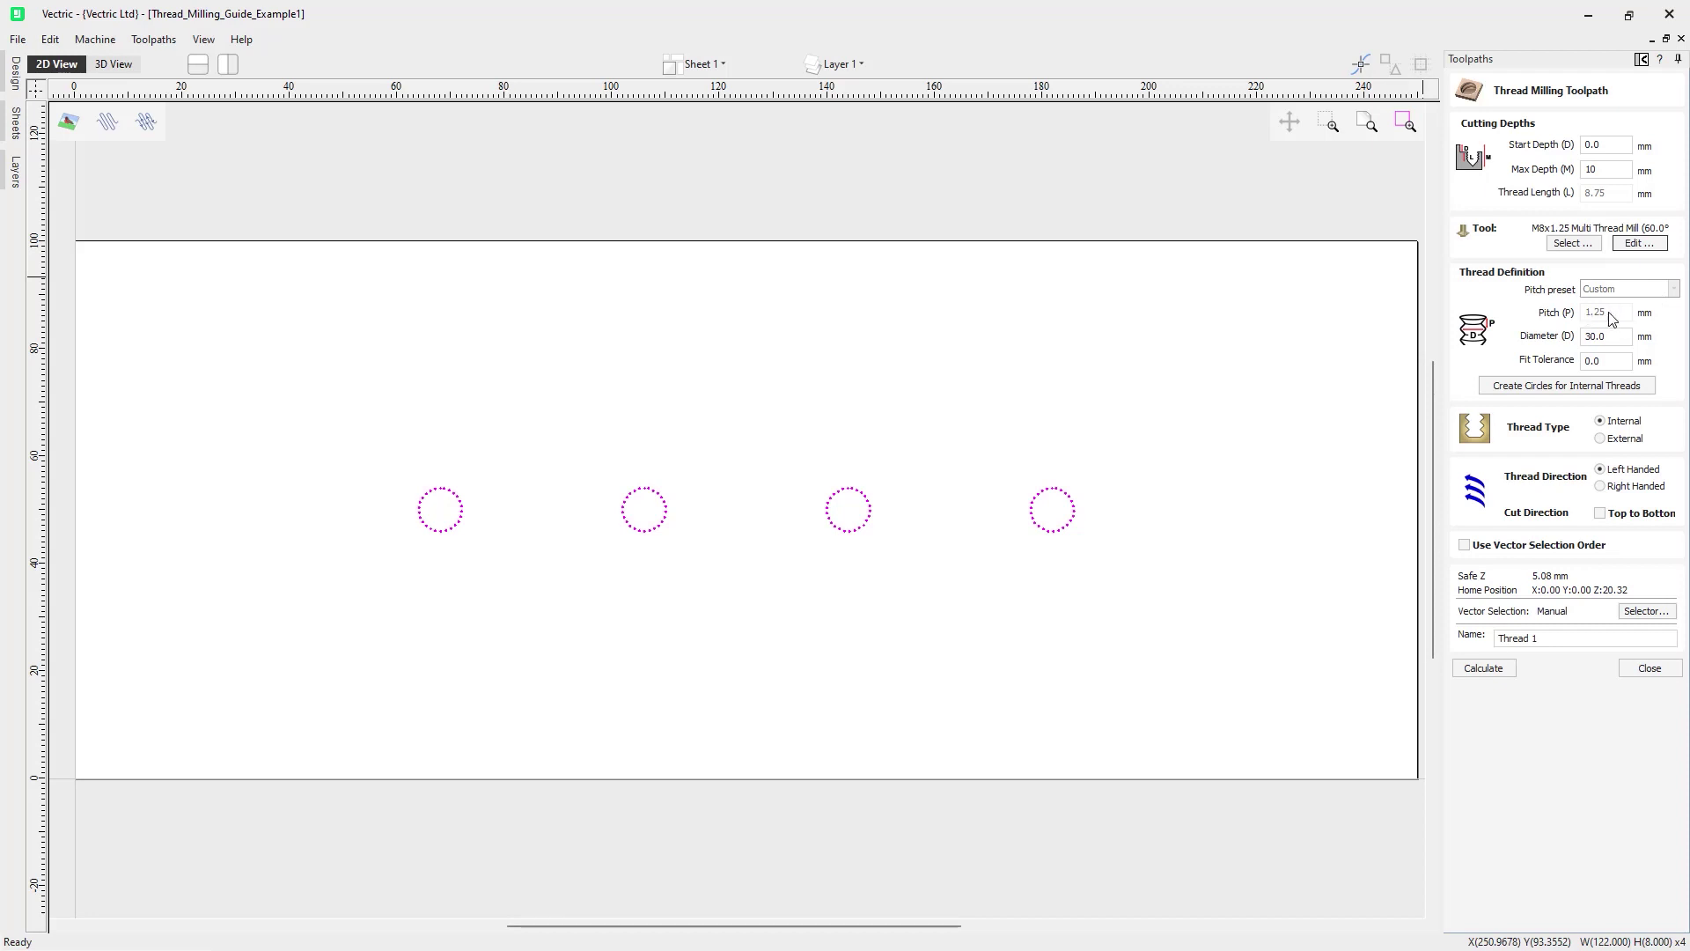
left_click(1634, 246)
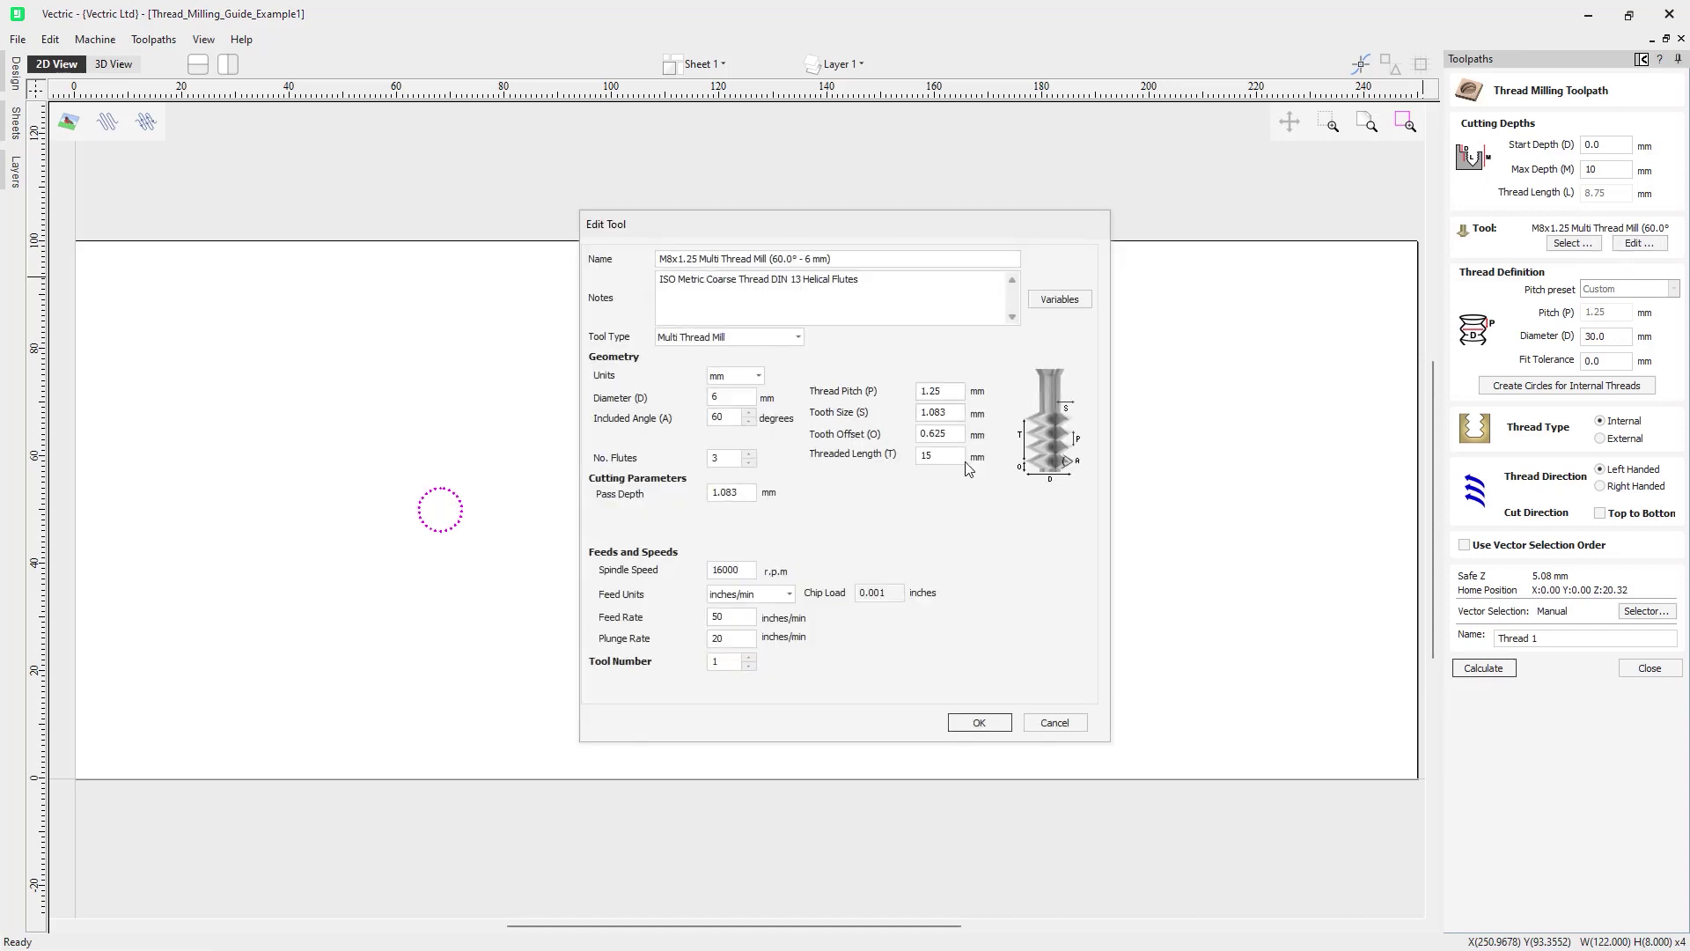
left_click(1055, 722)
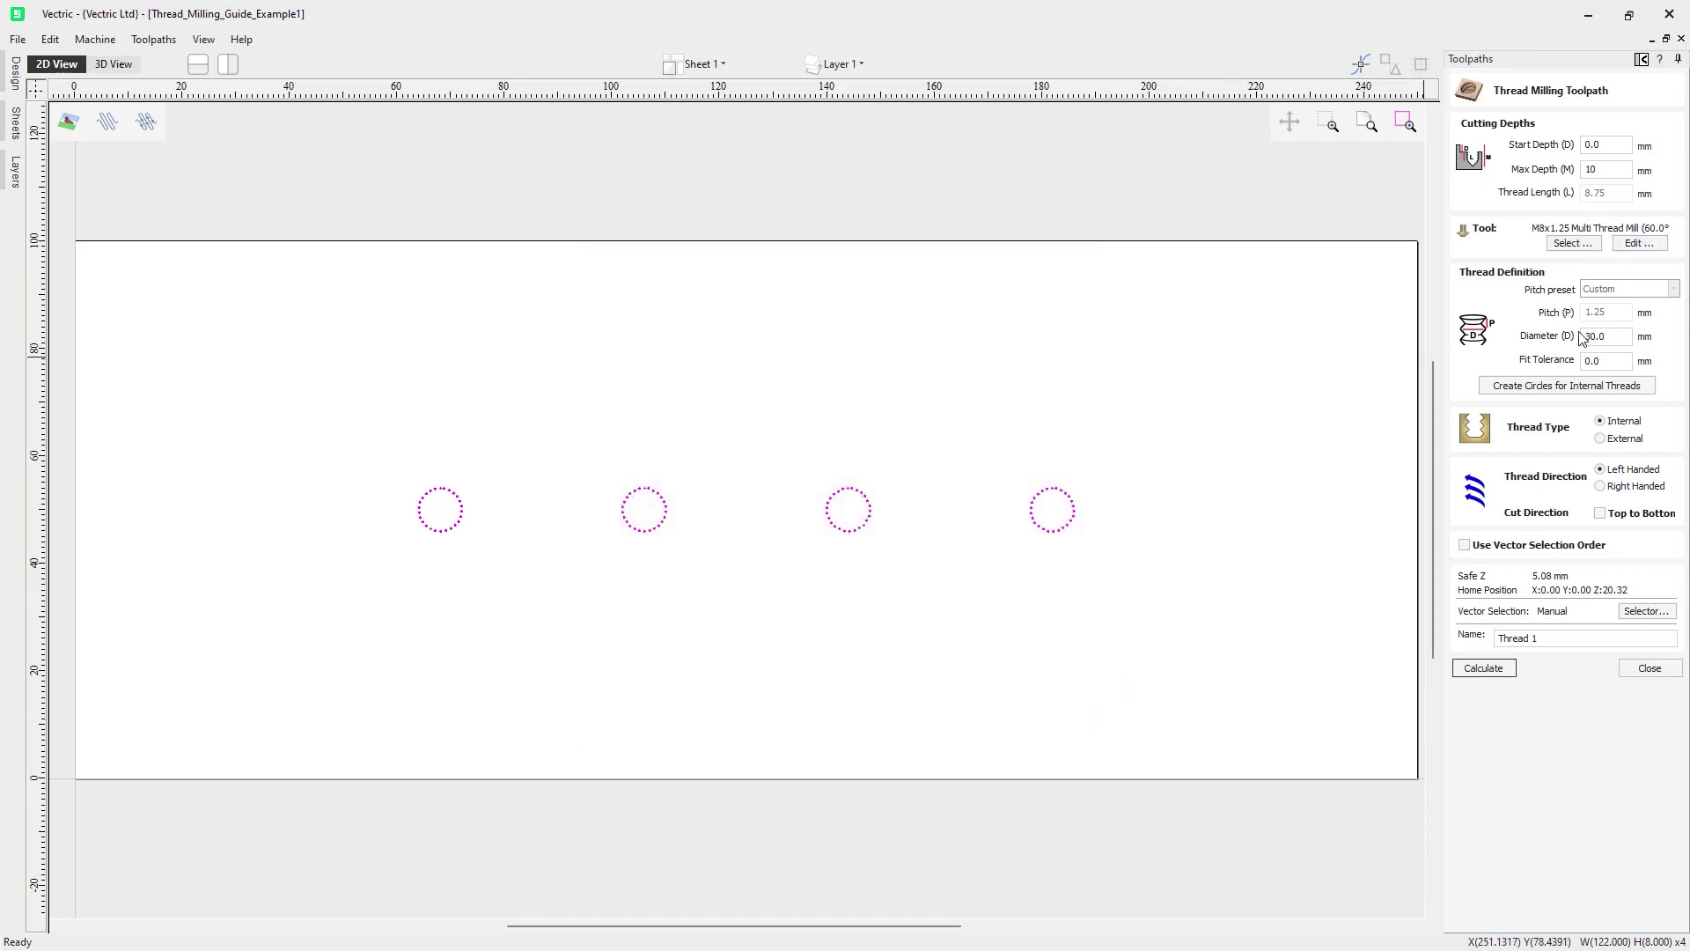
Set the thread diameter to 8 mm and create the circles for internal threads inside the four selected holes
double_click(1615, 333)
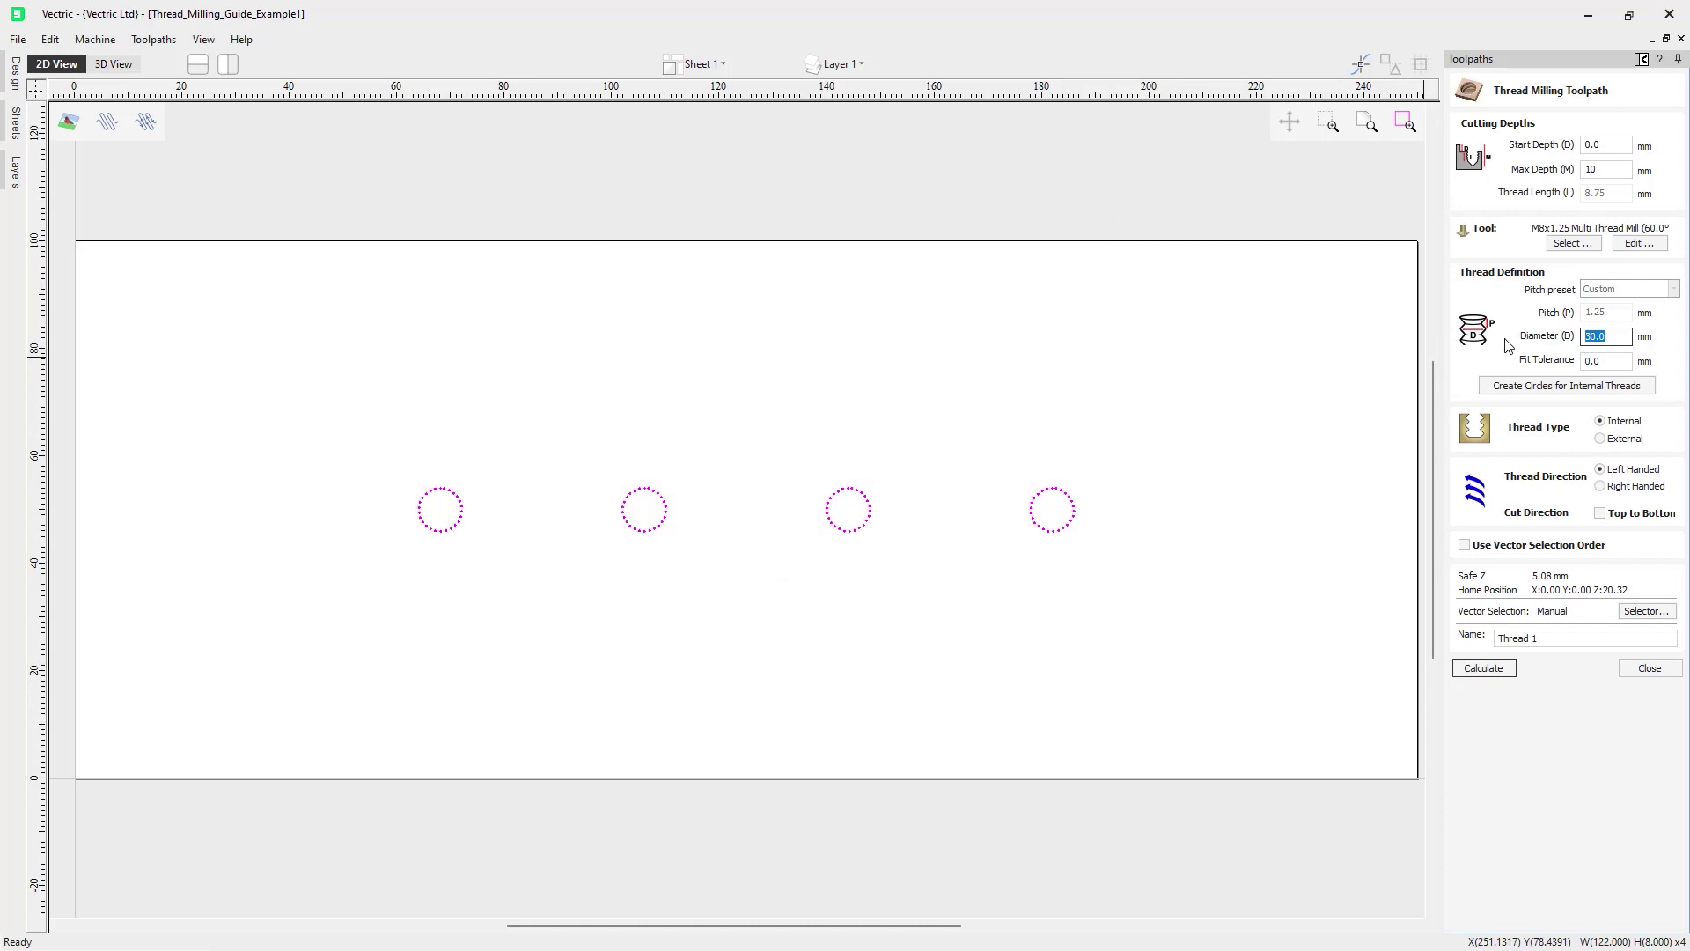
type("8")
left_click(1609, 361)
left_click(1584, 387)
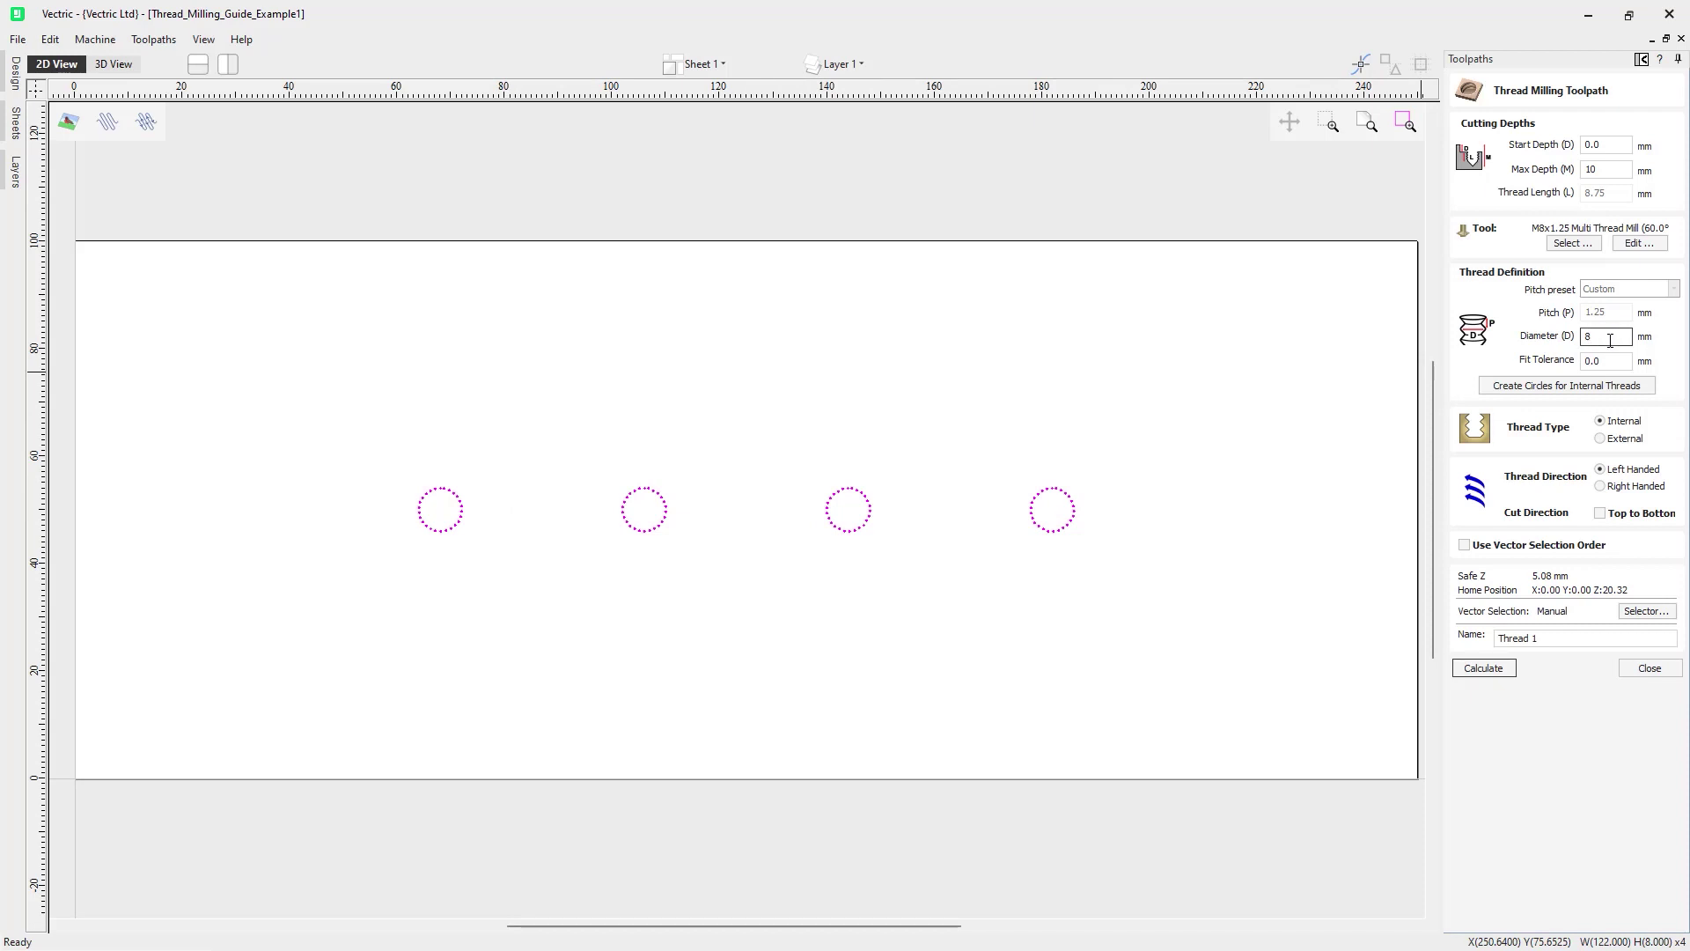
left_click(1565, 386)
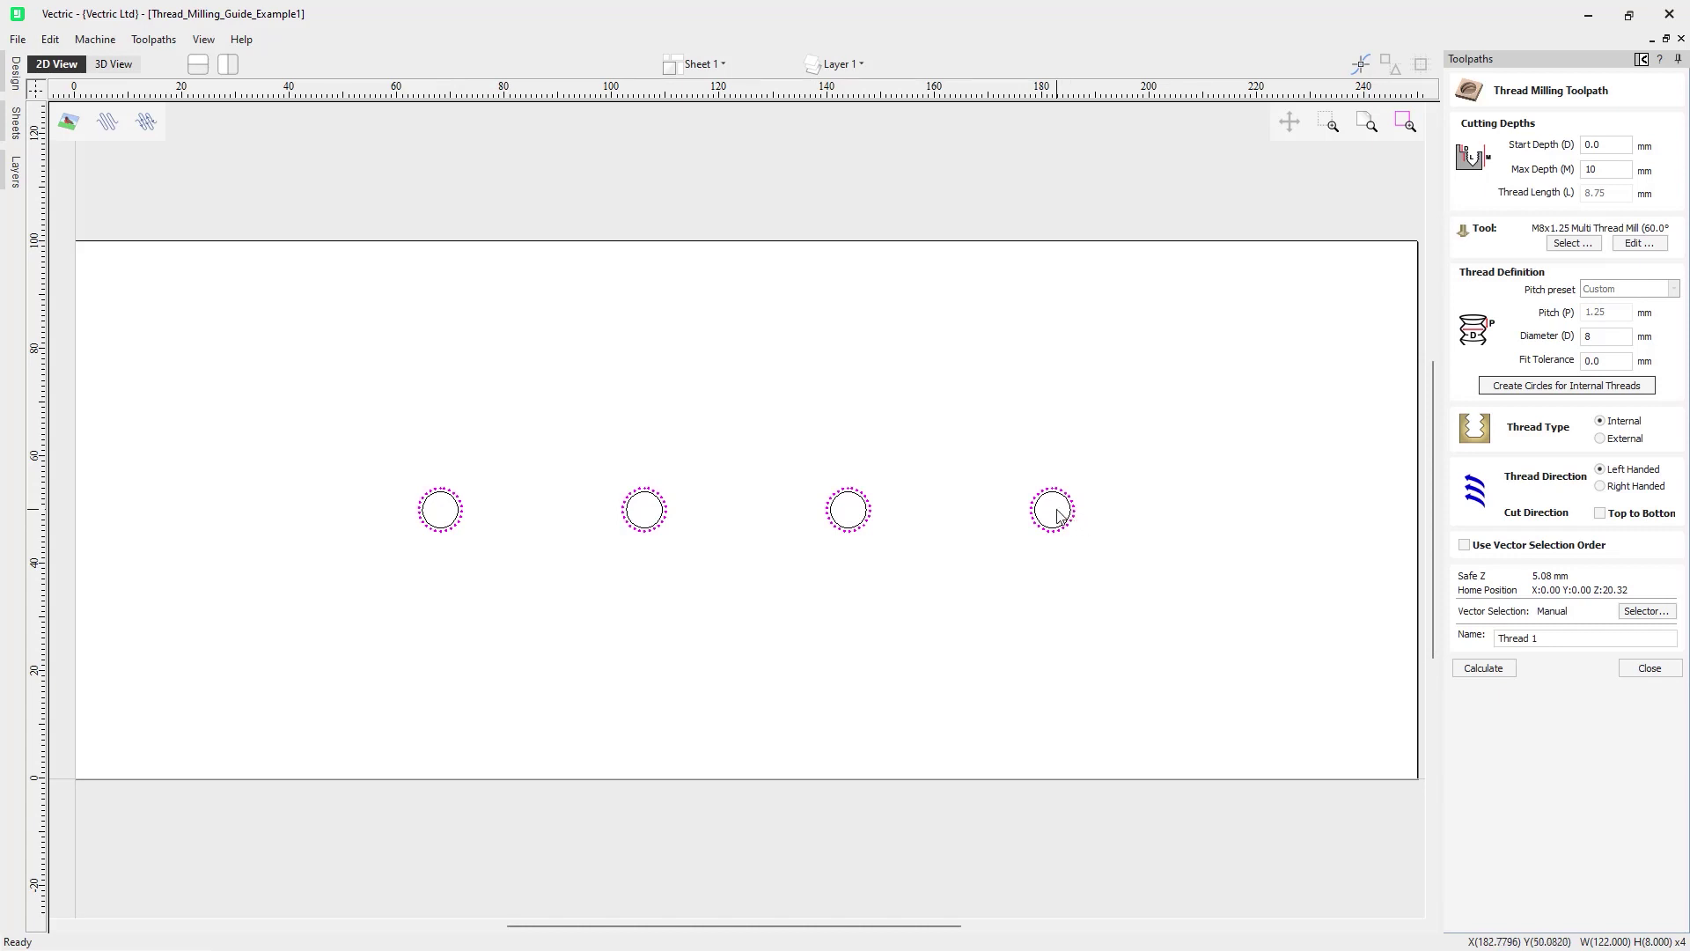
Select the four inner circles and move them to a new layer named Pockets with a turquoise drawing colour
left_click(445, 491)
left_click(652, 498, "shift")
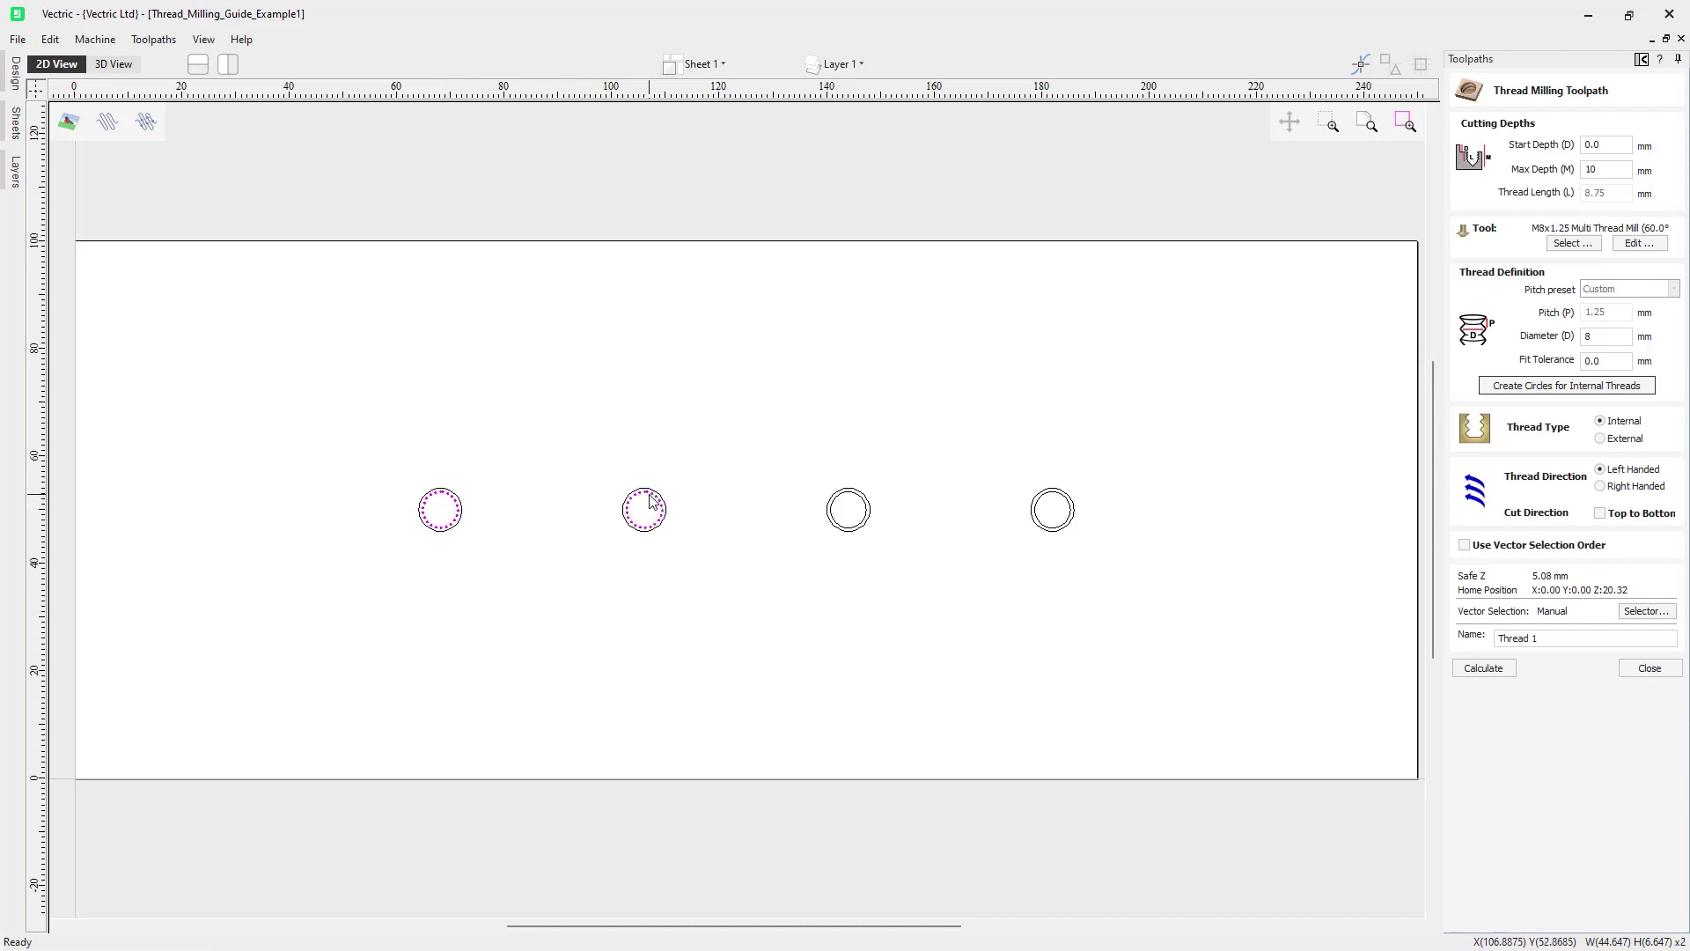
left_click(843, 499, "shift")
left_click(1050, 500, "shift")
right_click(1050, 500)
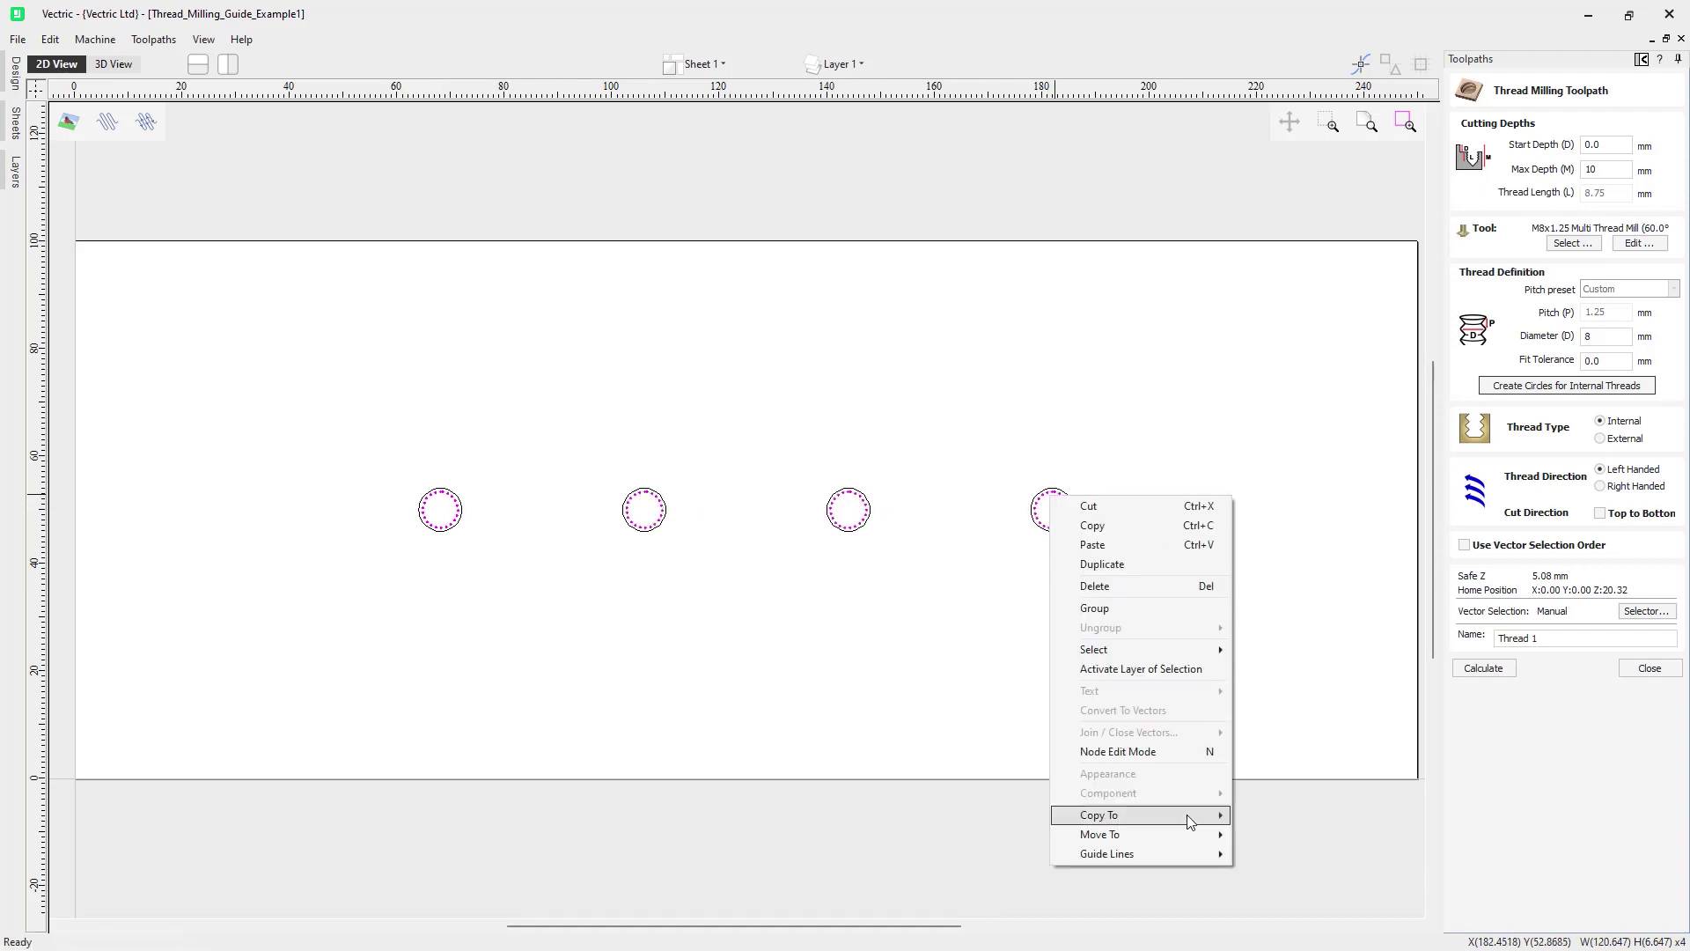
mouse_move(1186, 836)
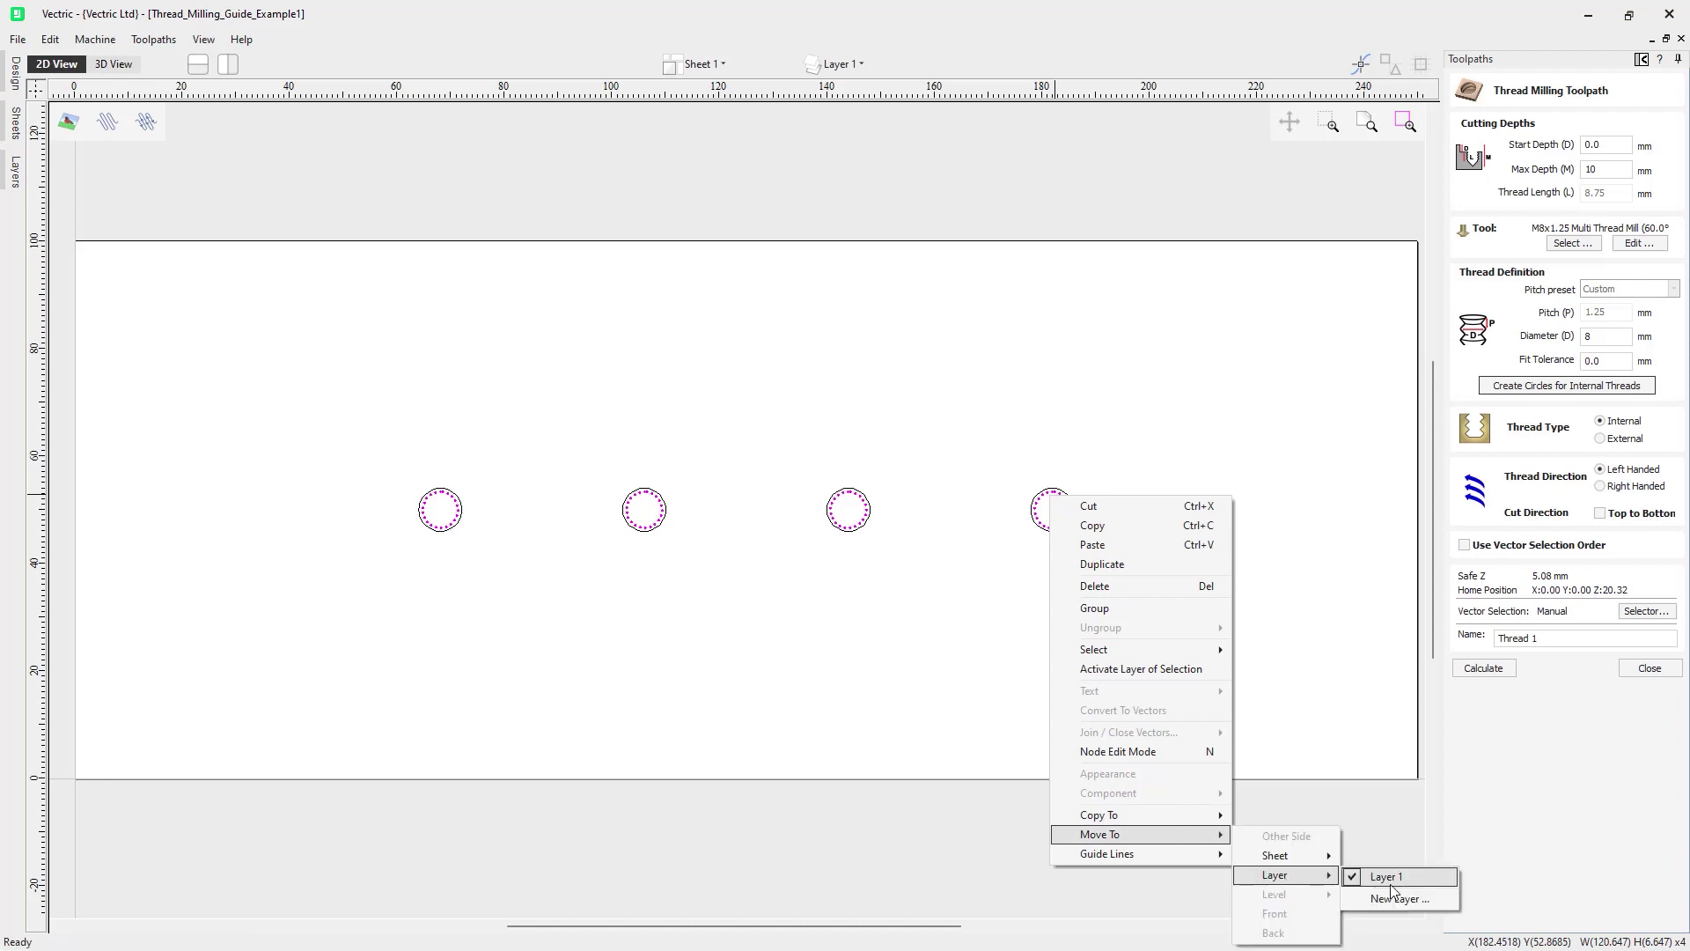
left_click(1392, 895)
type("Pockets")
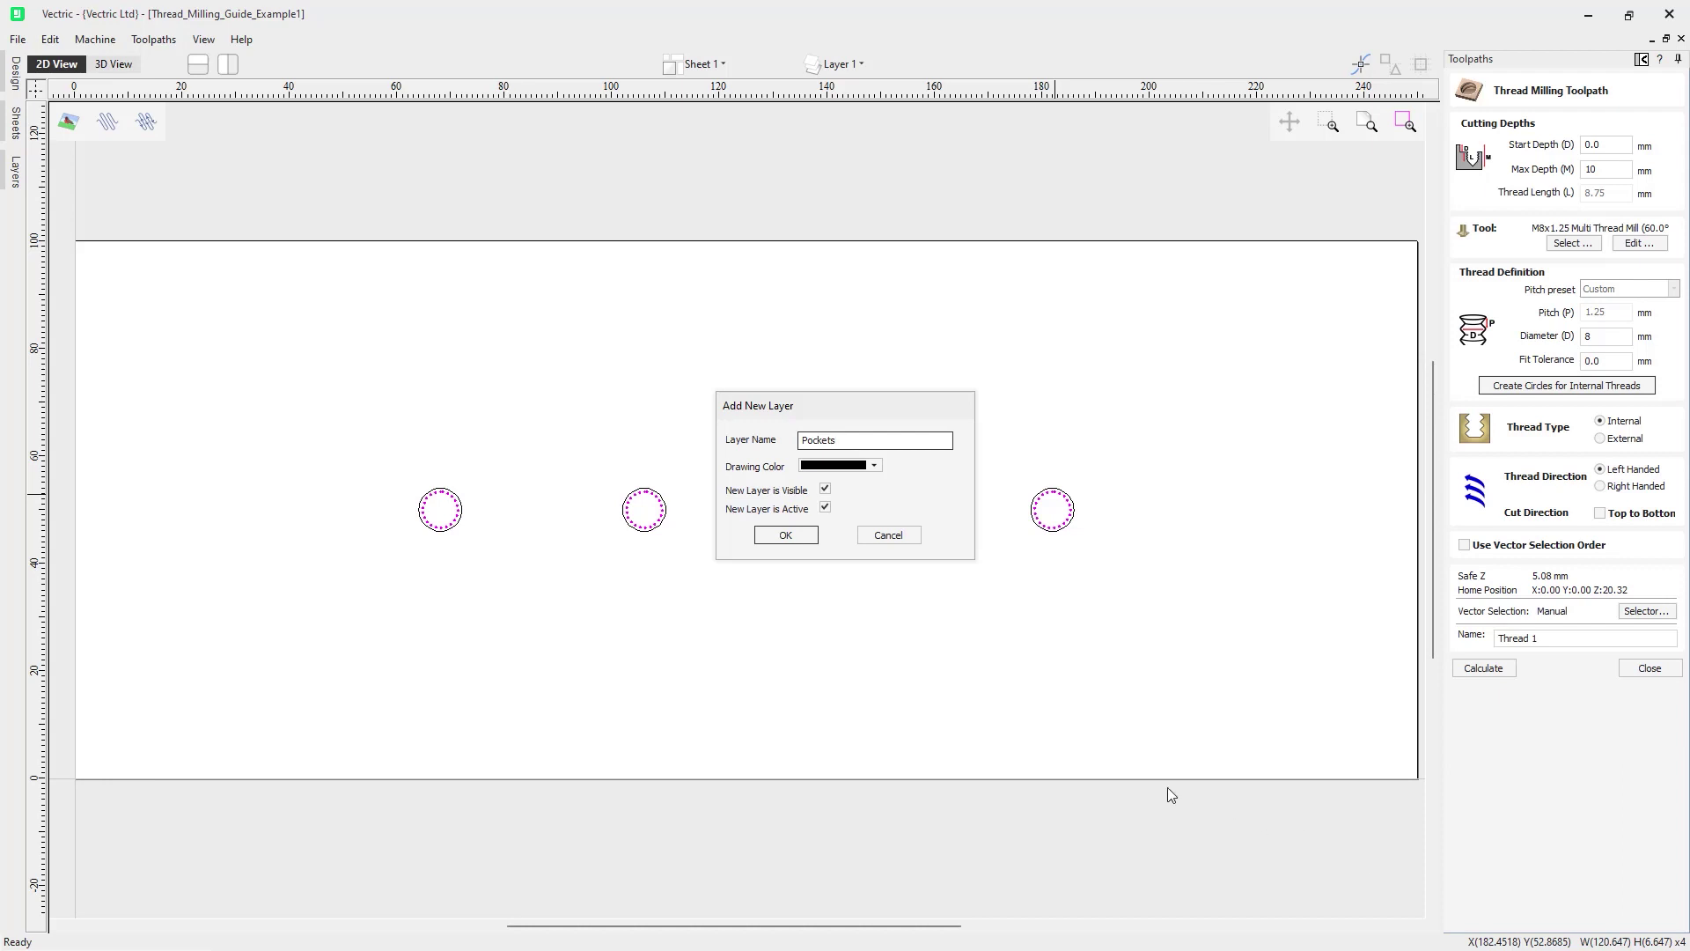
left_click(858, 465)
left_click(864, 534)
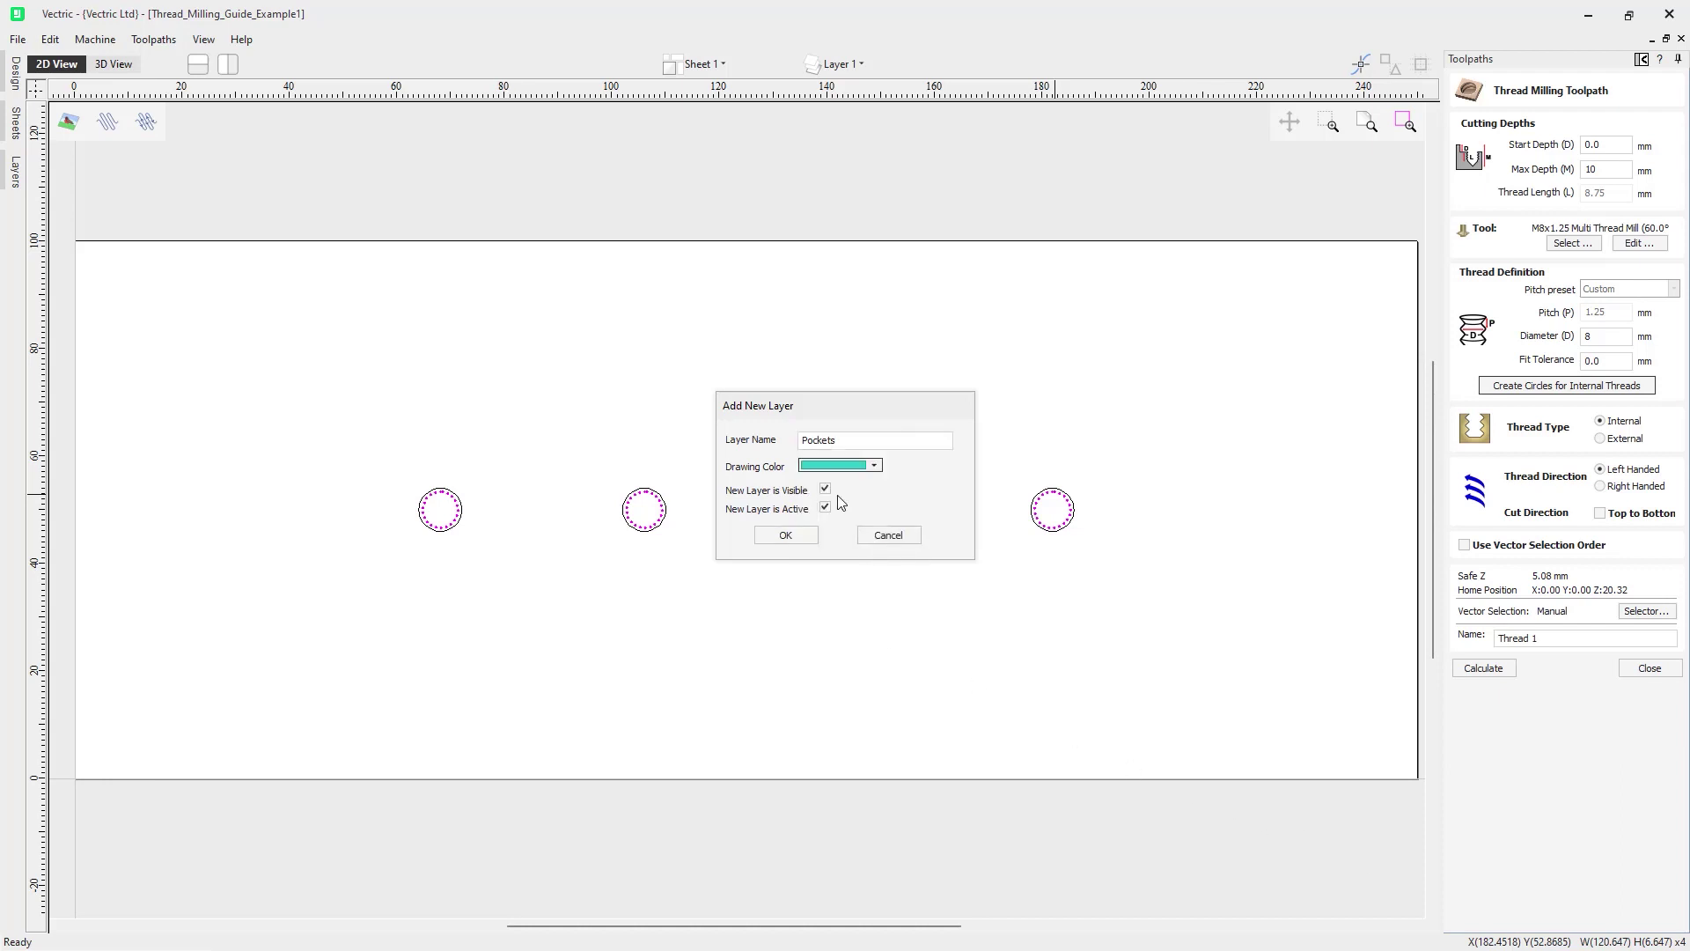
left_click(779, 536)
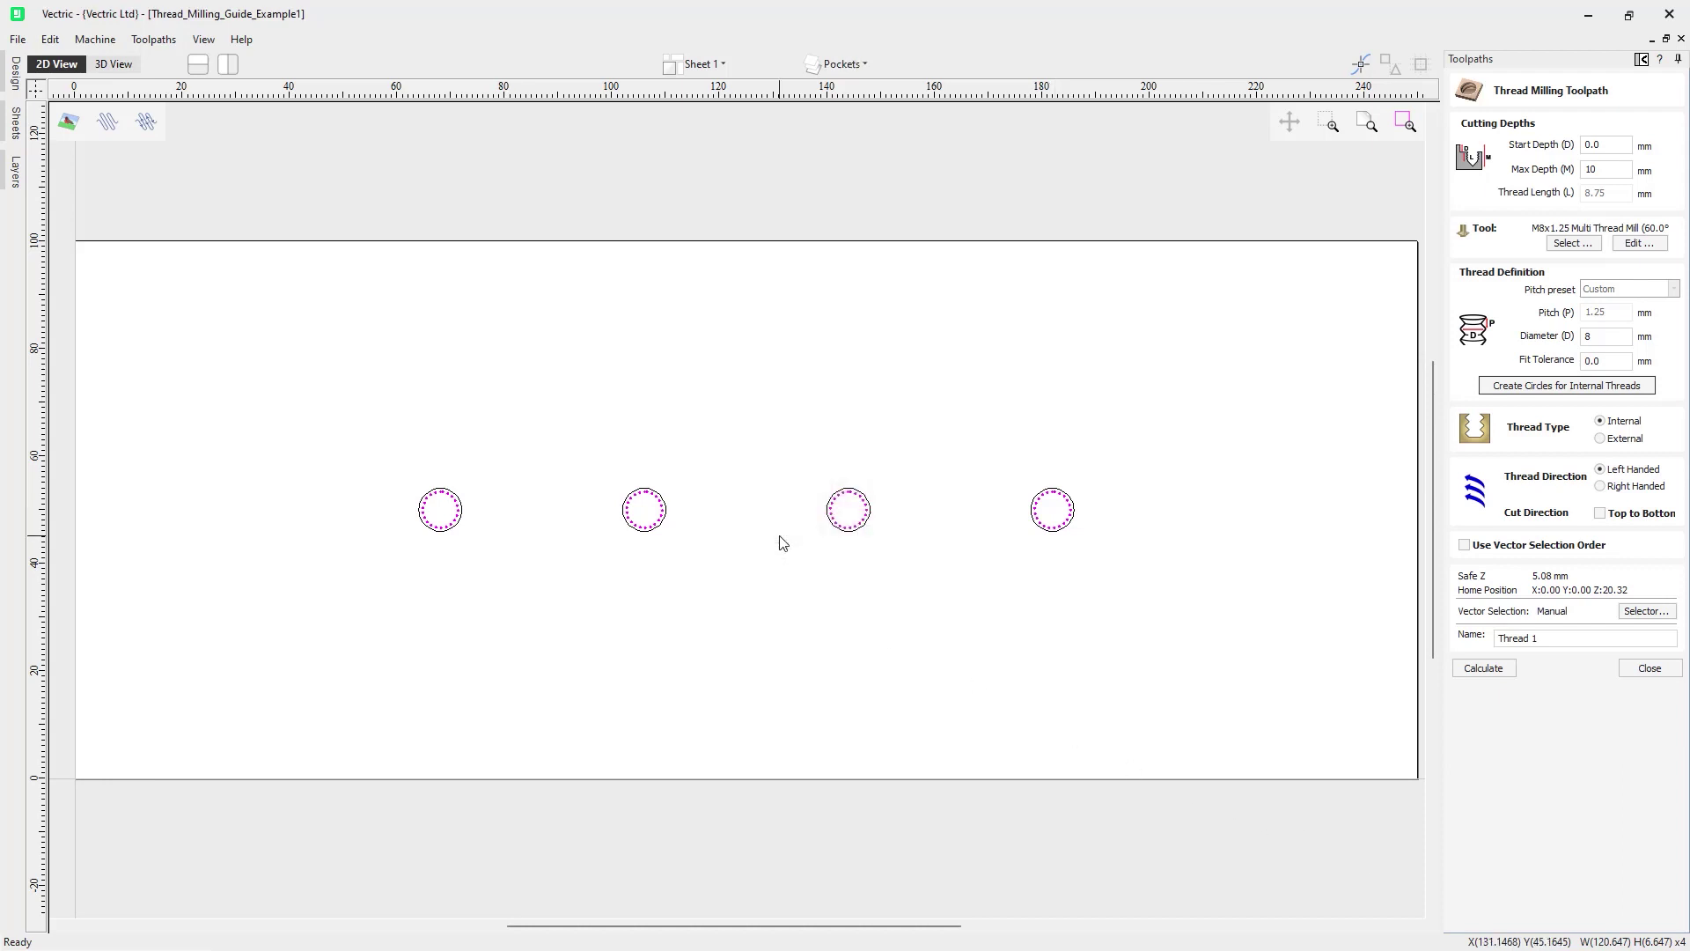
Select the four outer circles and calculate the internal thread toolpath as left handed, cutting top to bottom
left_click(1052, 532)
left_click(860, 530, "shift")
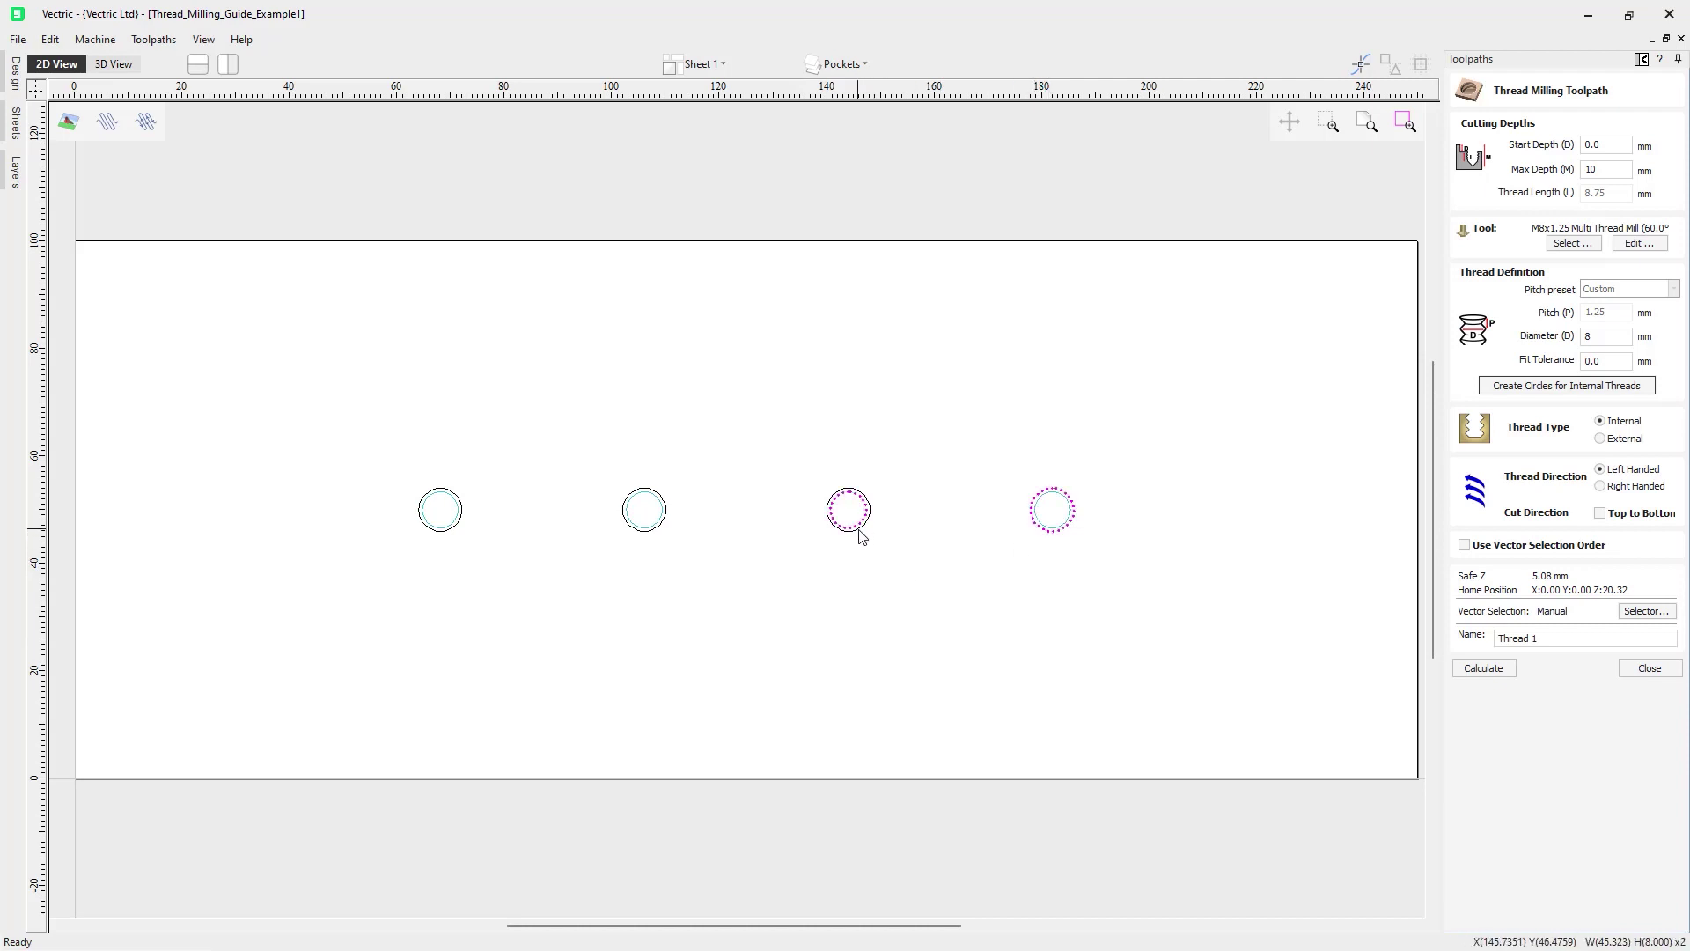
left_click(653, 533, "shift")
left_click(461, 529, "shift")
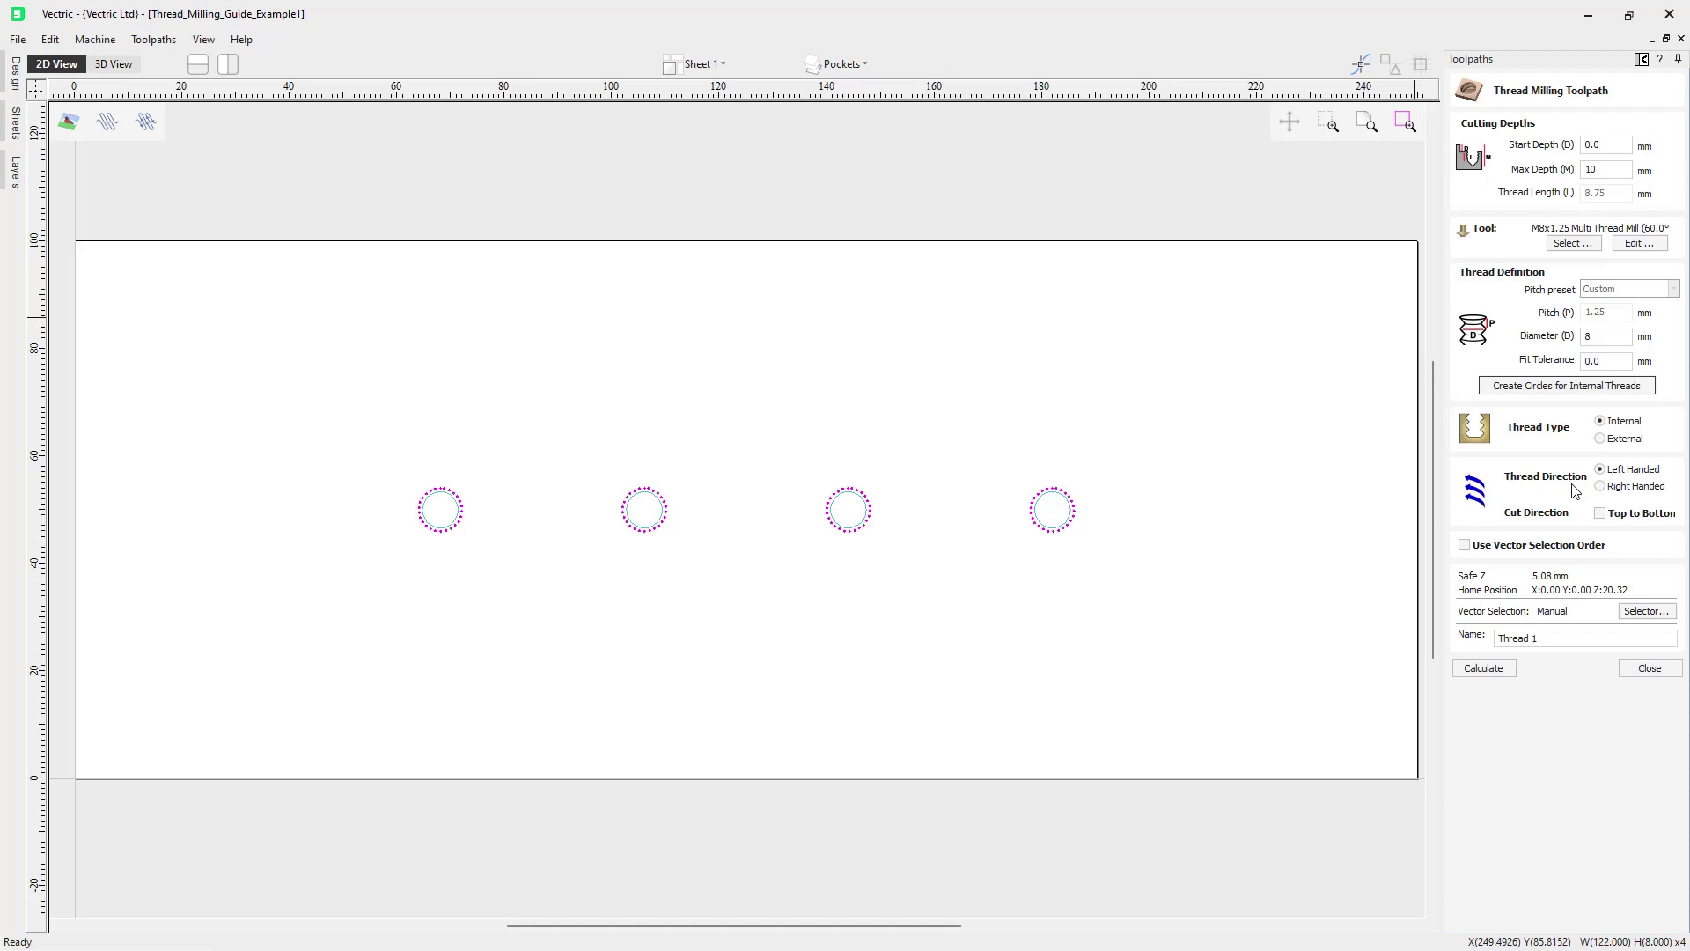
left_click(1620, 469)
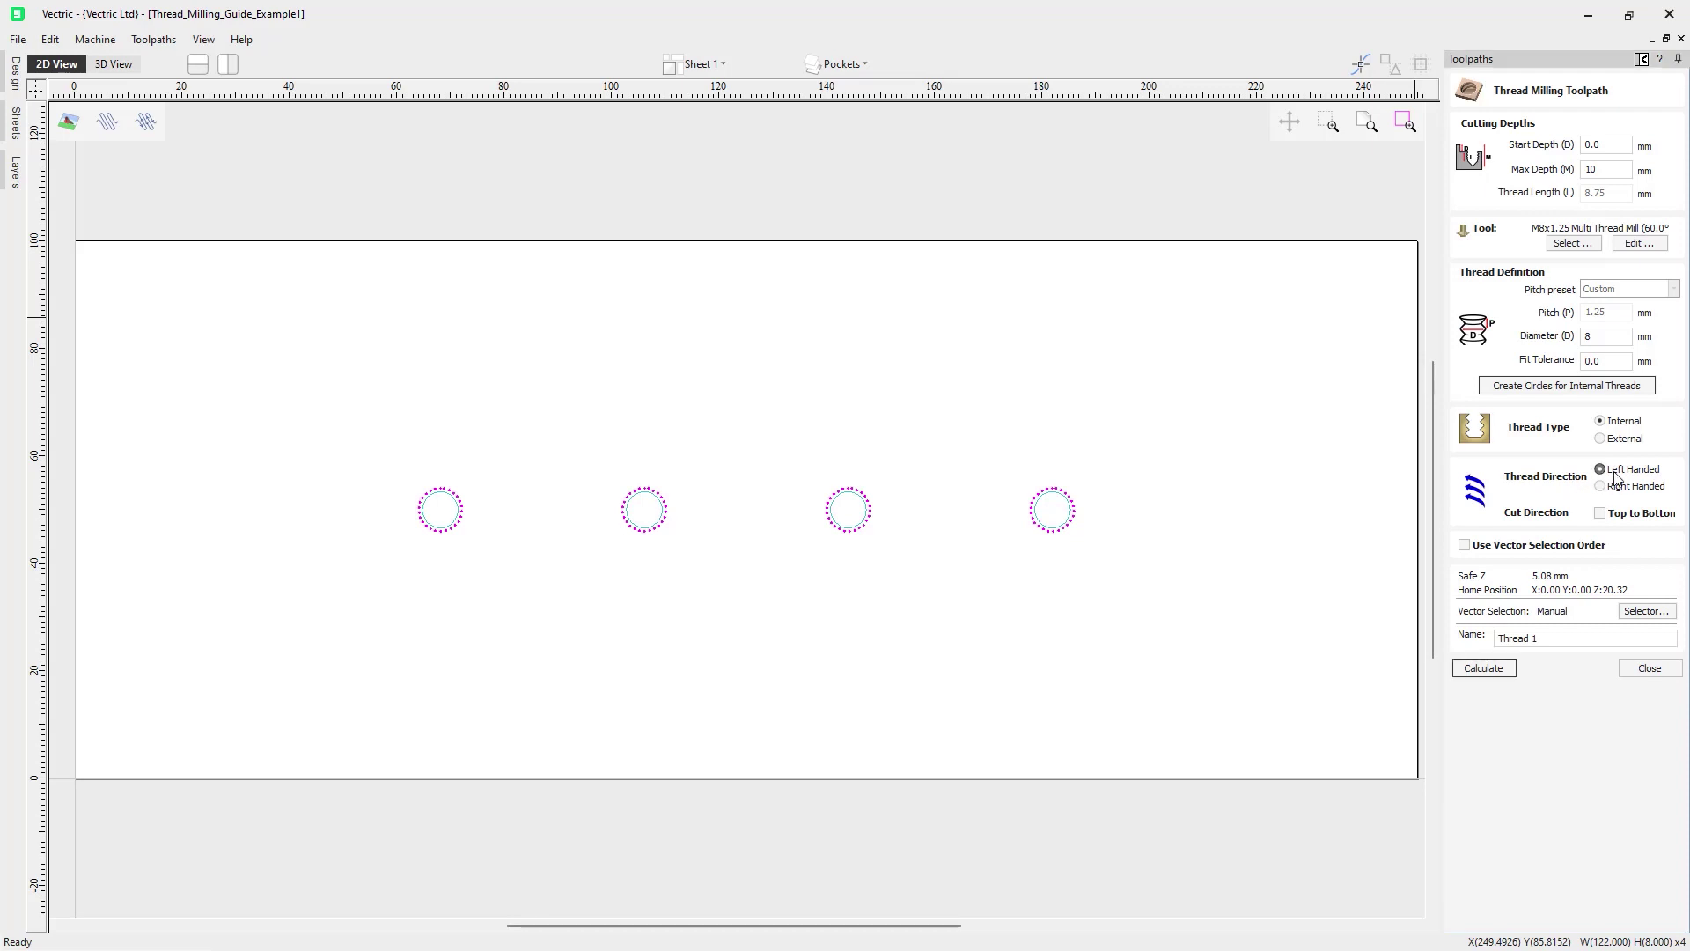
left_click(1602, 514)
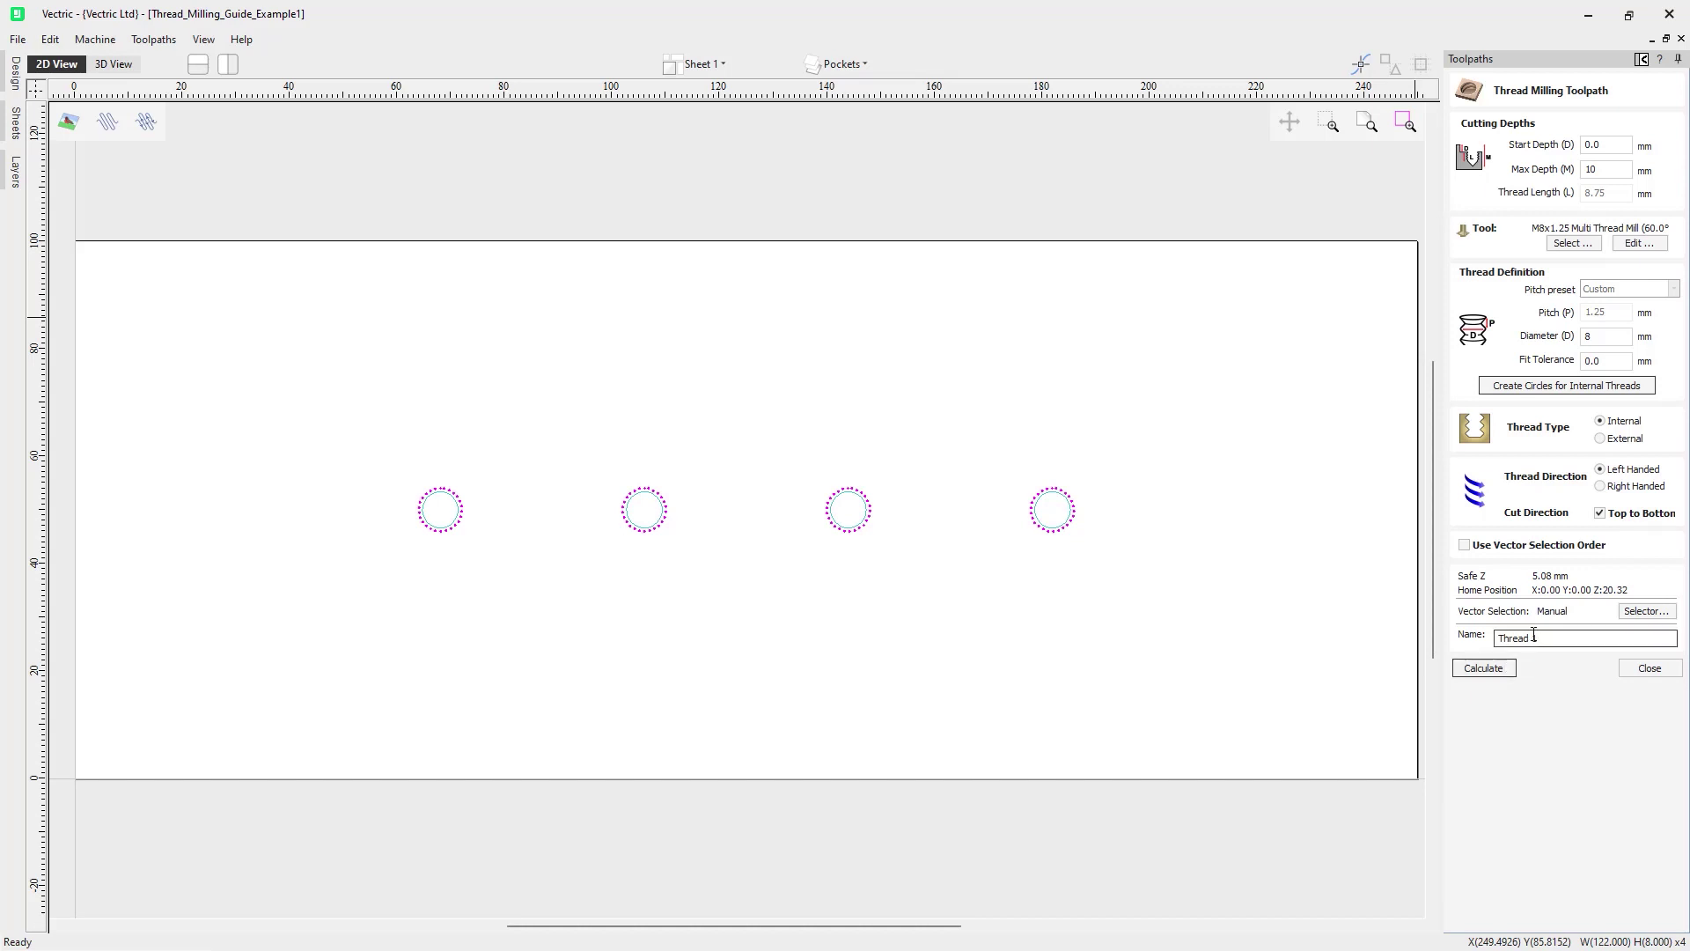
left_click(1487, 669)
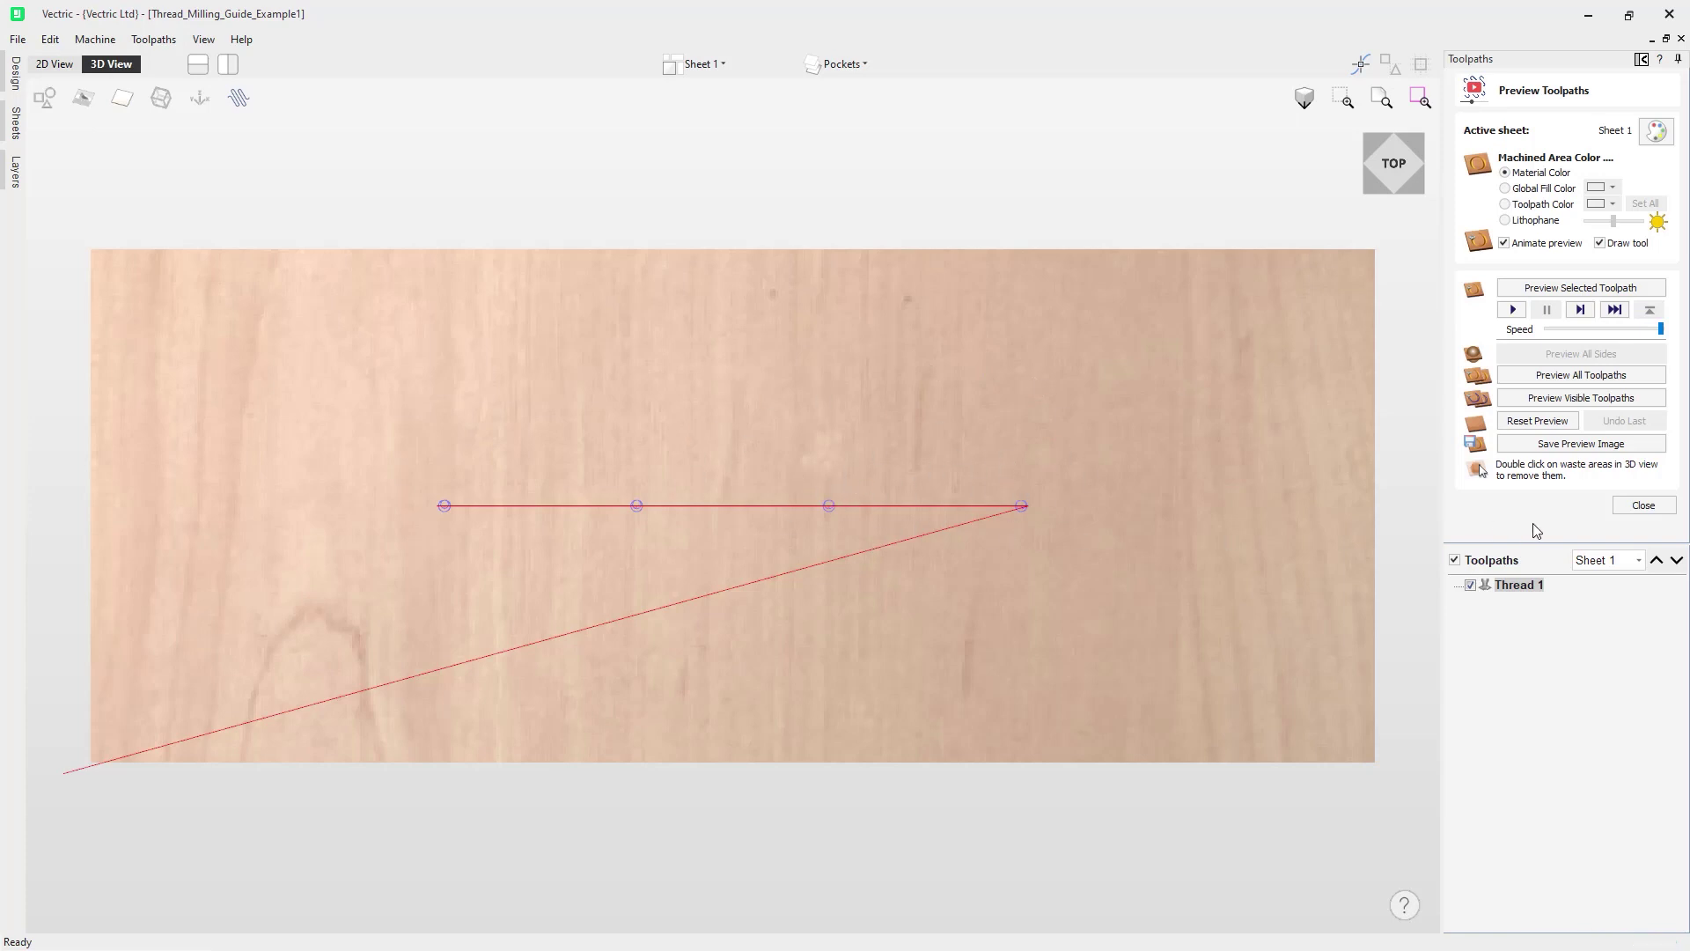
Select the circles on the Pockets layer and start a Pocket toolpath, removing both end mills from its tool list
left_click(1638, 506)
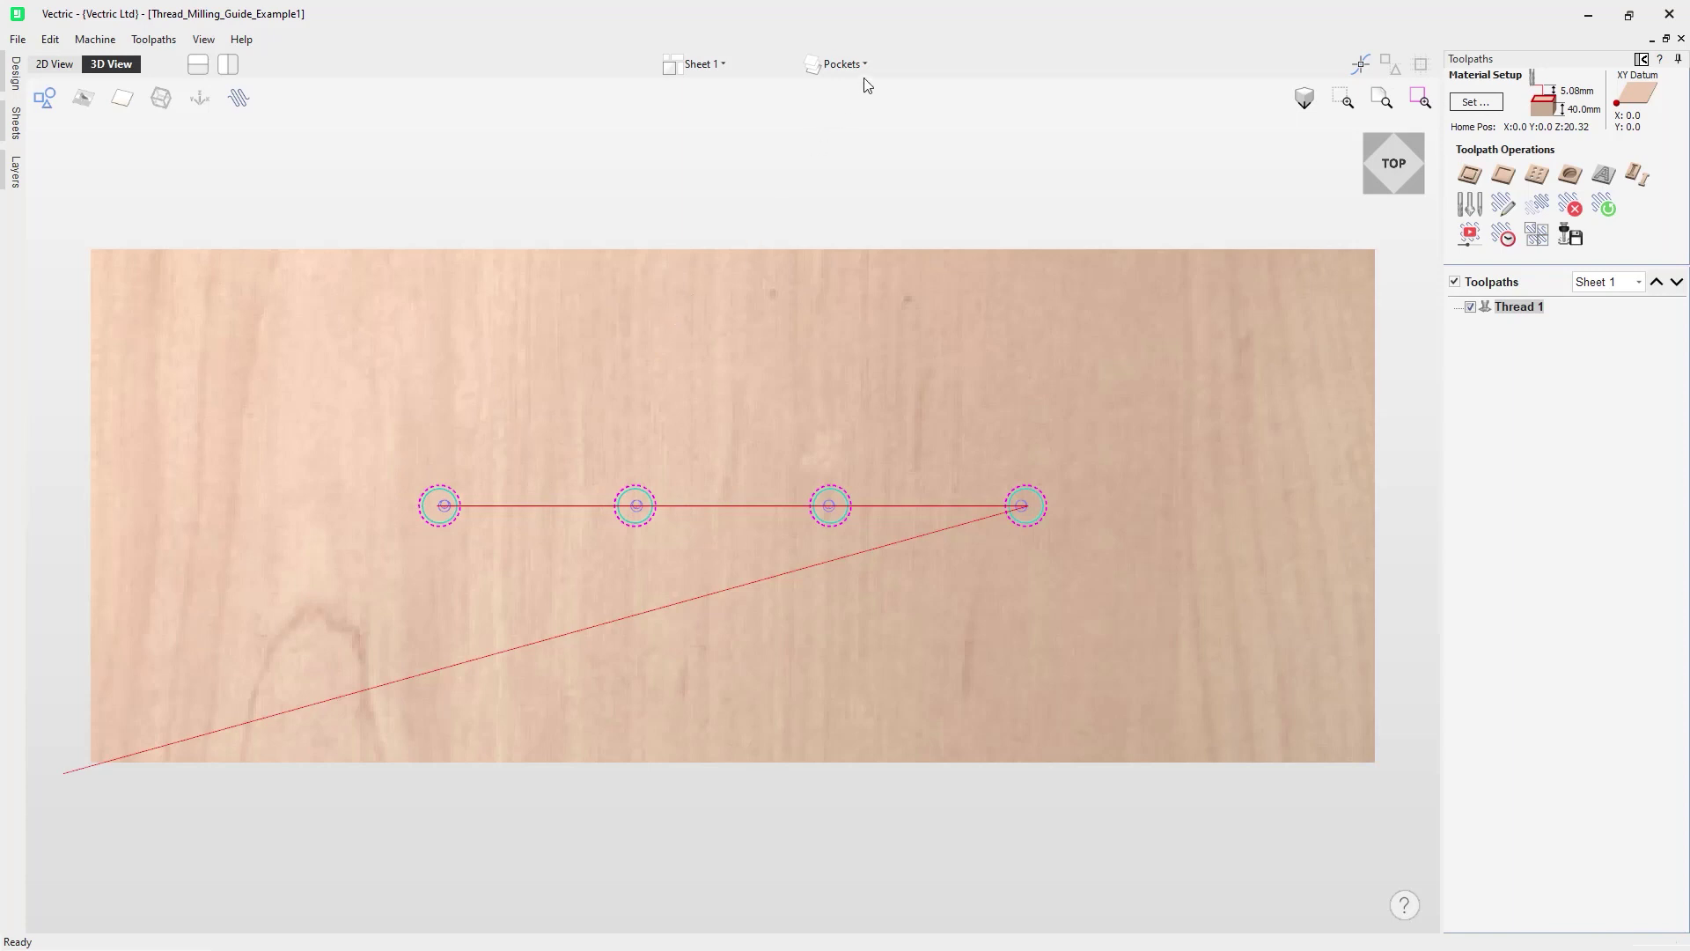
left_click(844, 65)
left_click(868, 115)
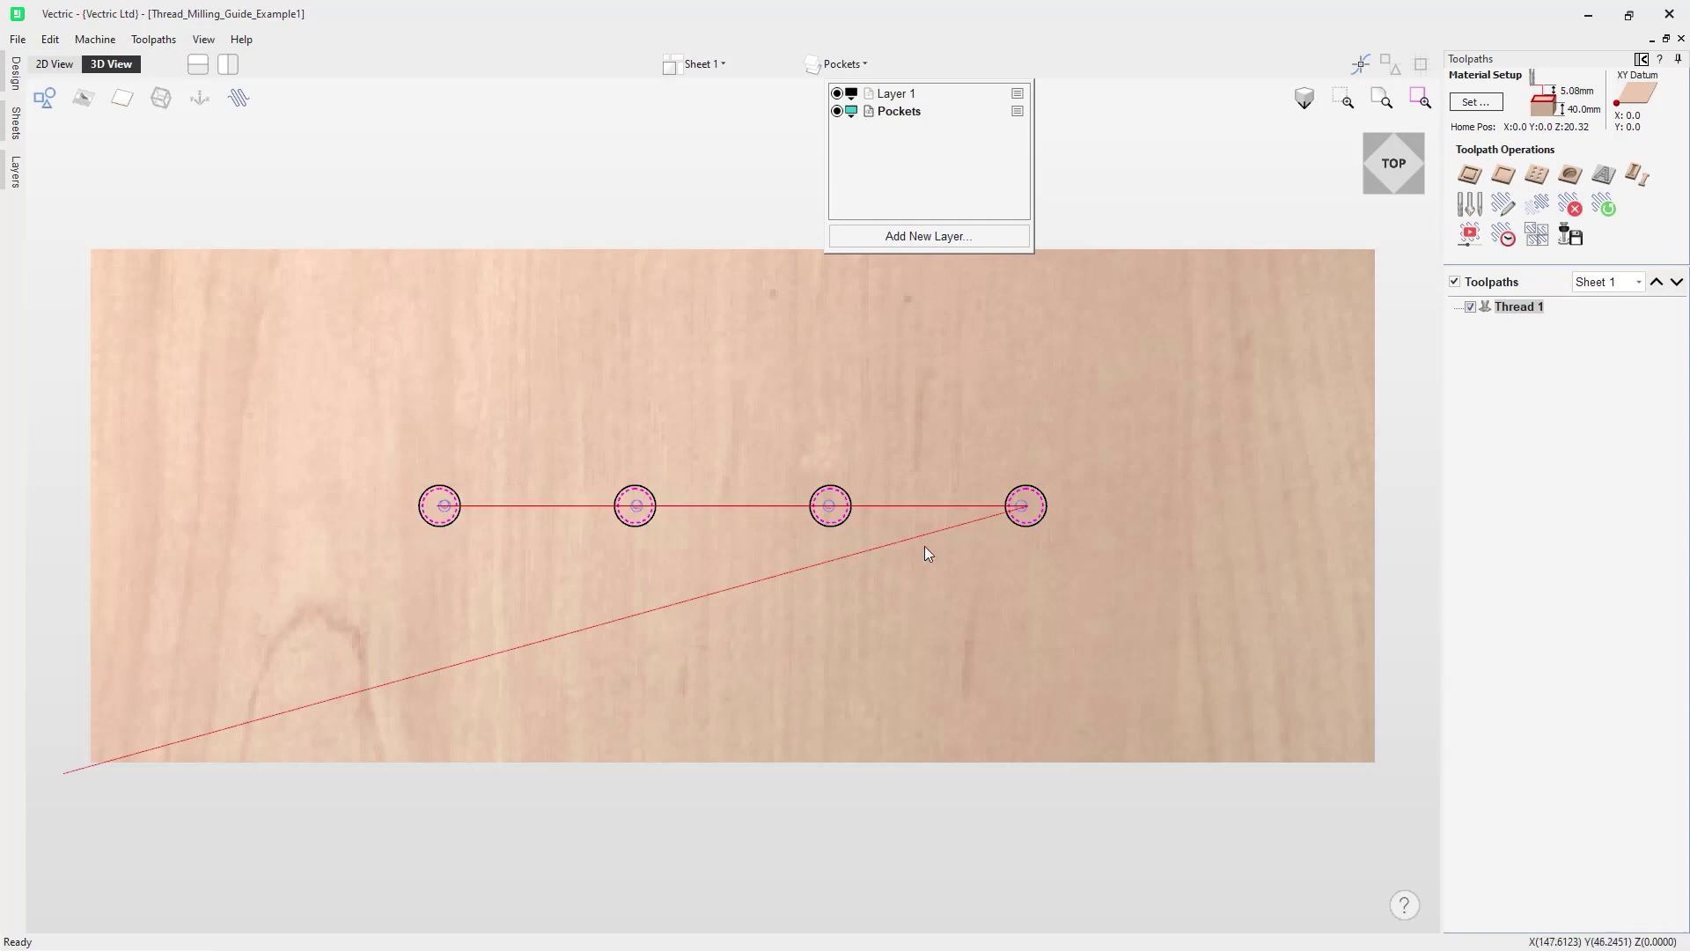
left_click(1501, 177)
left_click(1502, 179)
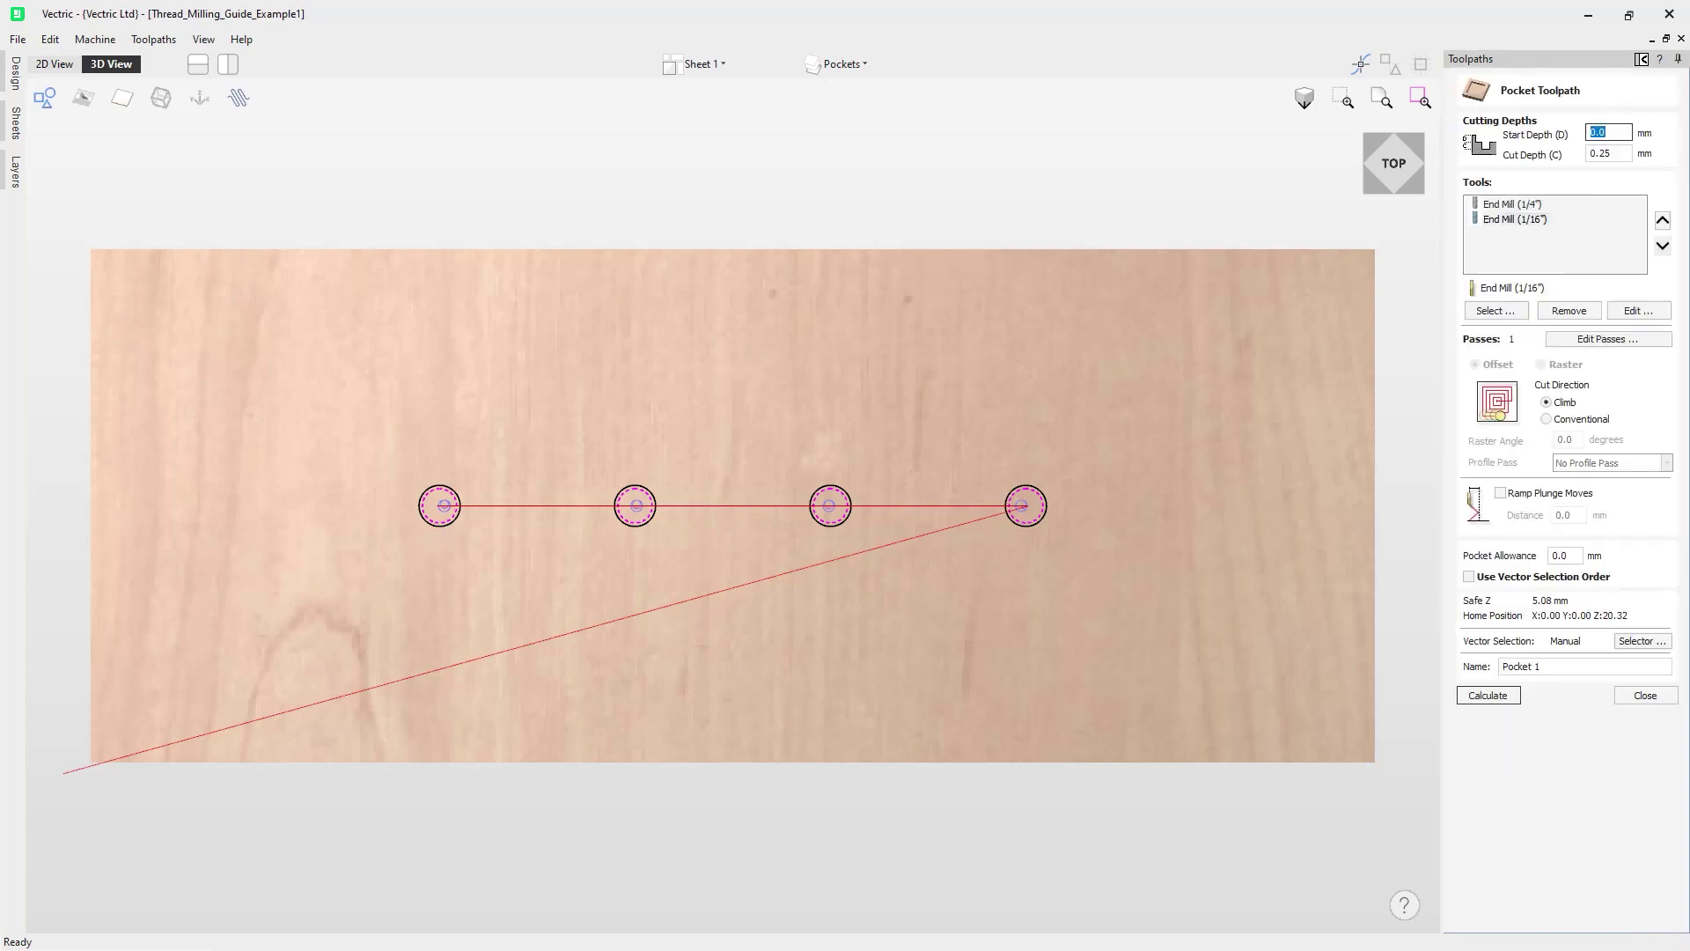
left_click(1562, 310)
left_click(1560, 311)
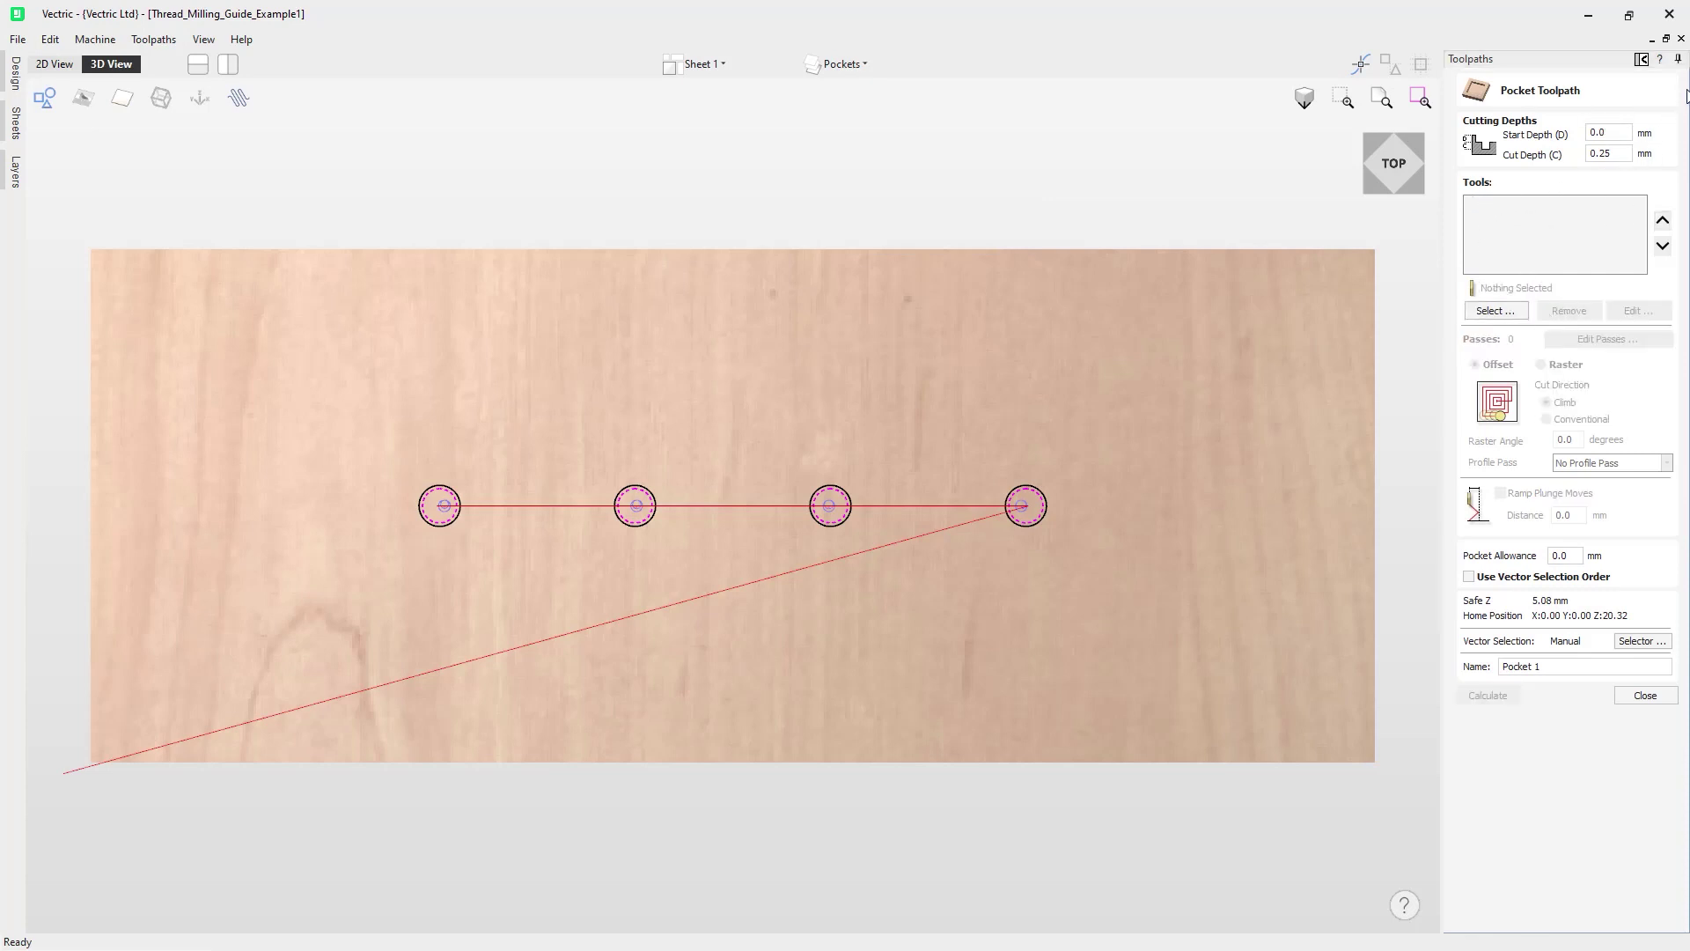
Set the pocket's cut depth to 10 mm, assign the metric End Mill (6 mm), and calculate the toolpath
left_click(1603, 154)
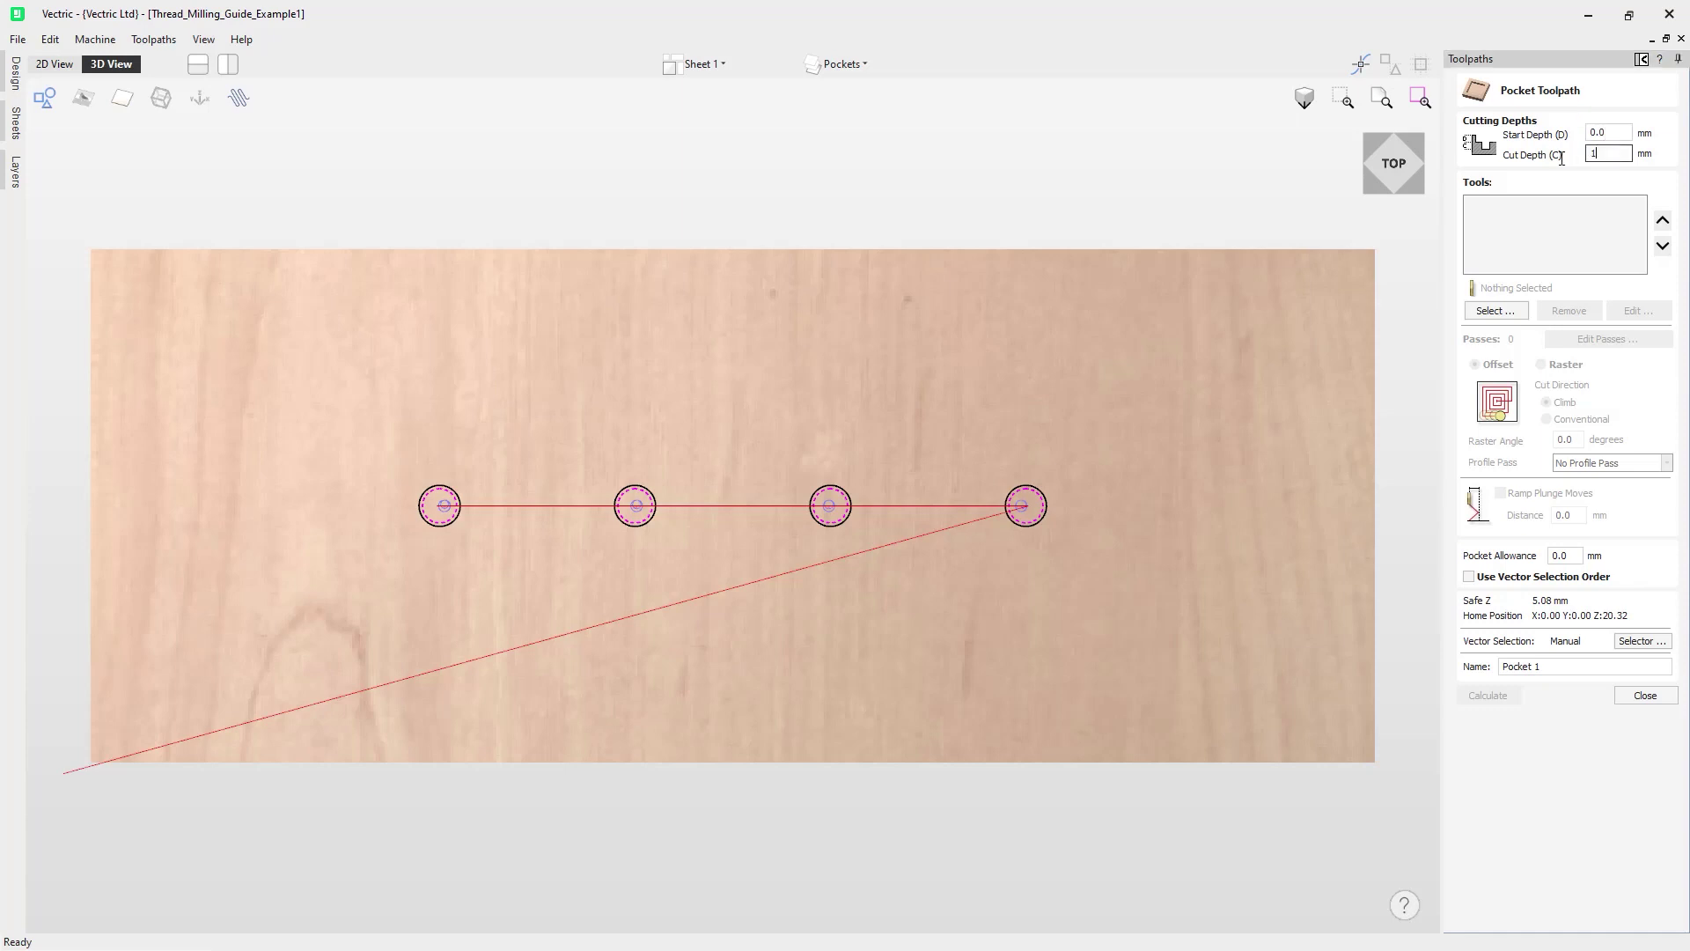
left_click(1501, 317)
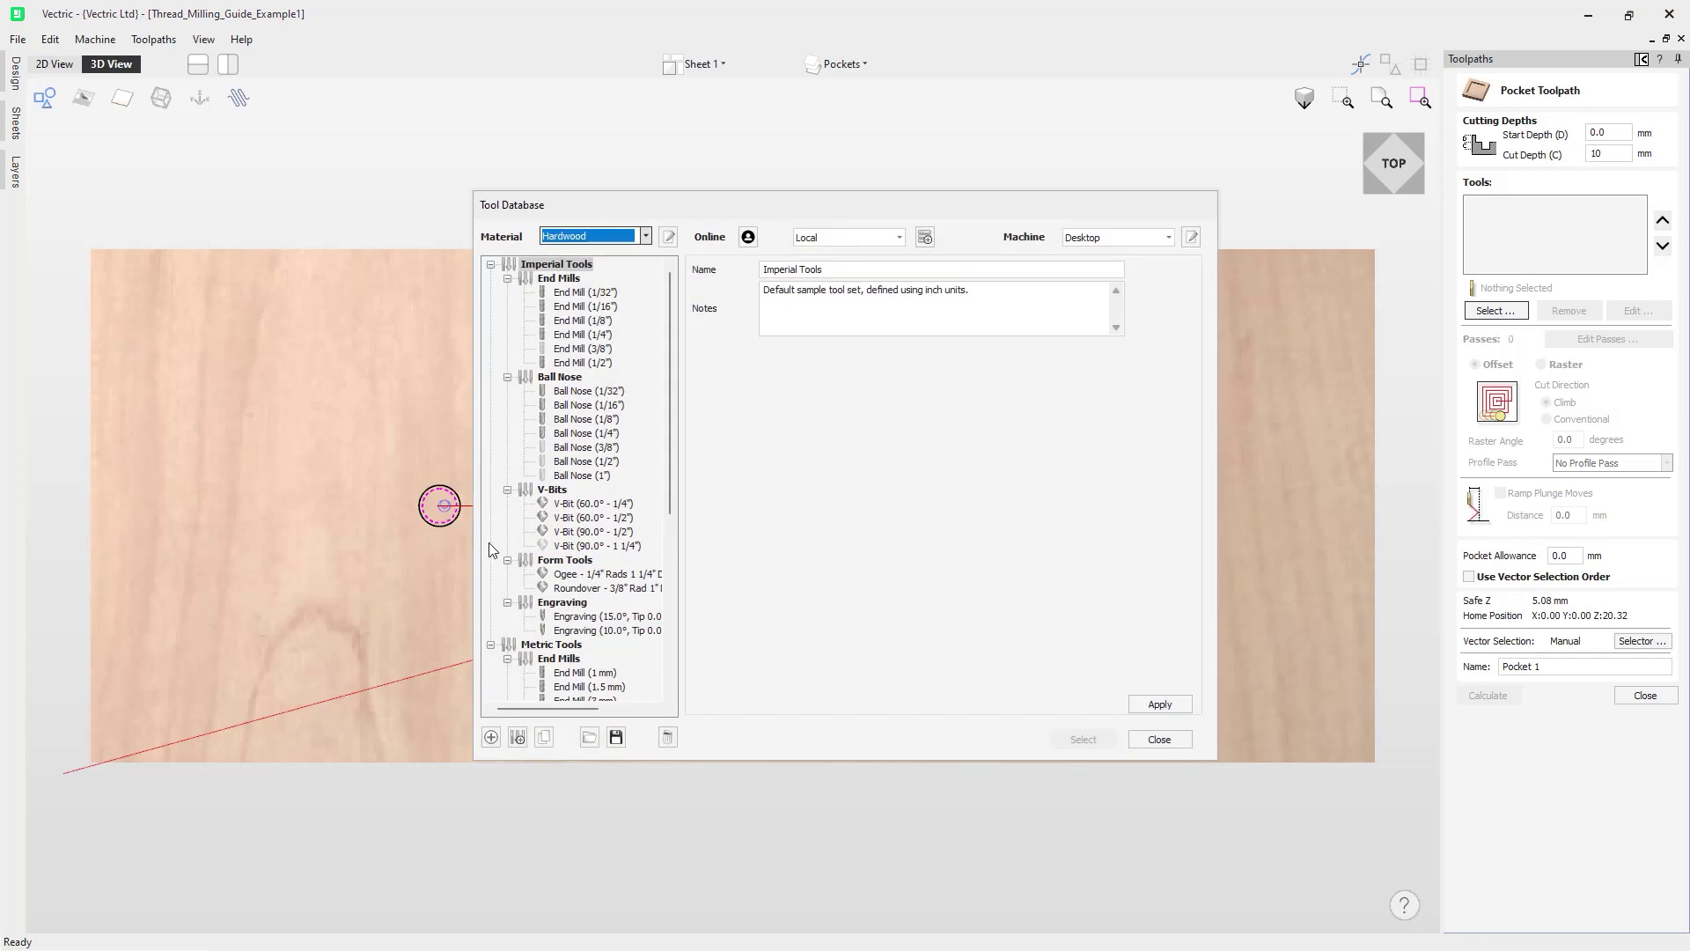
scroll(498, 550, "down", 2)
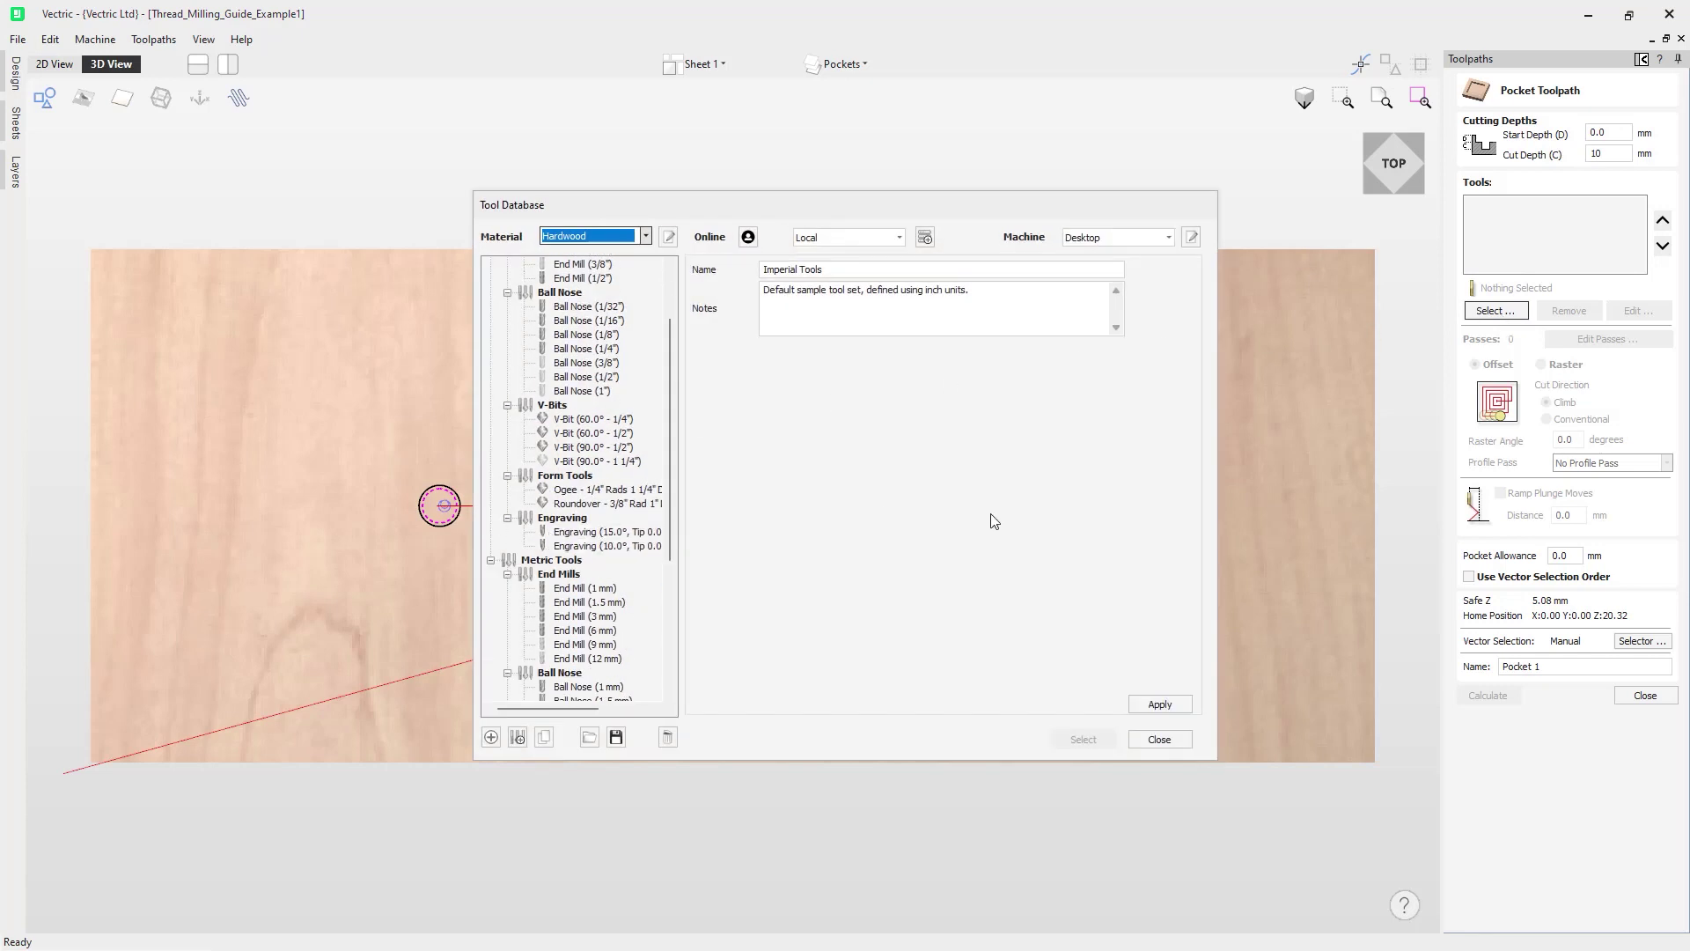
left_click(592, 635)
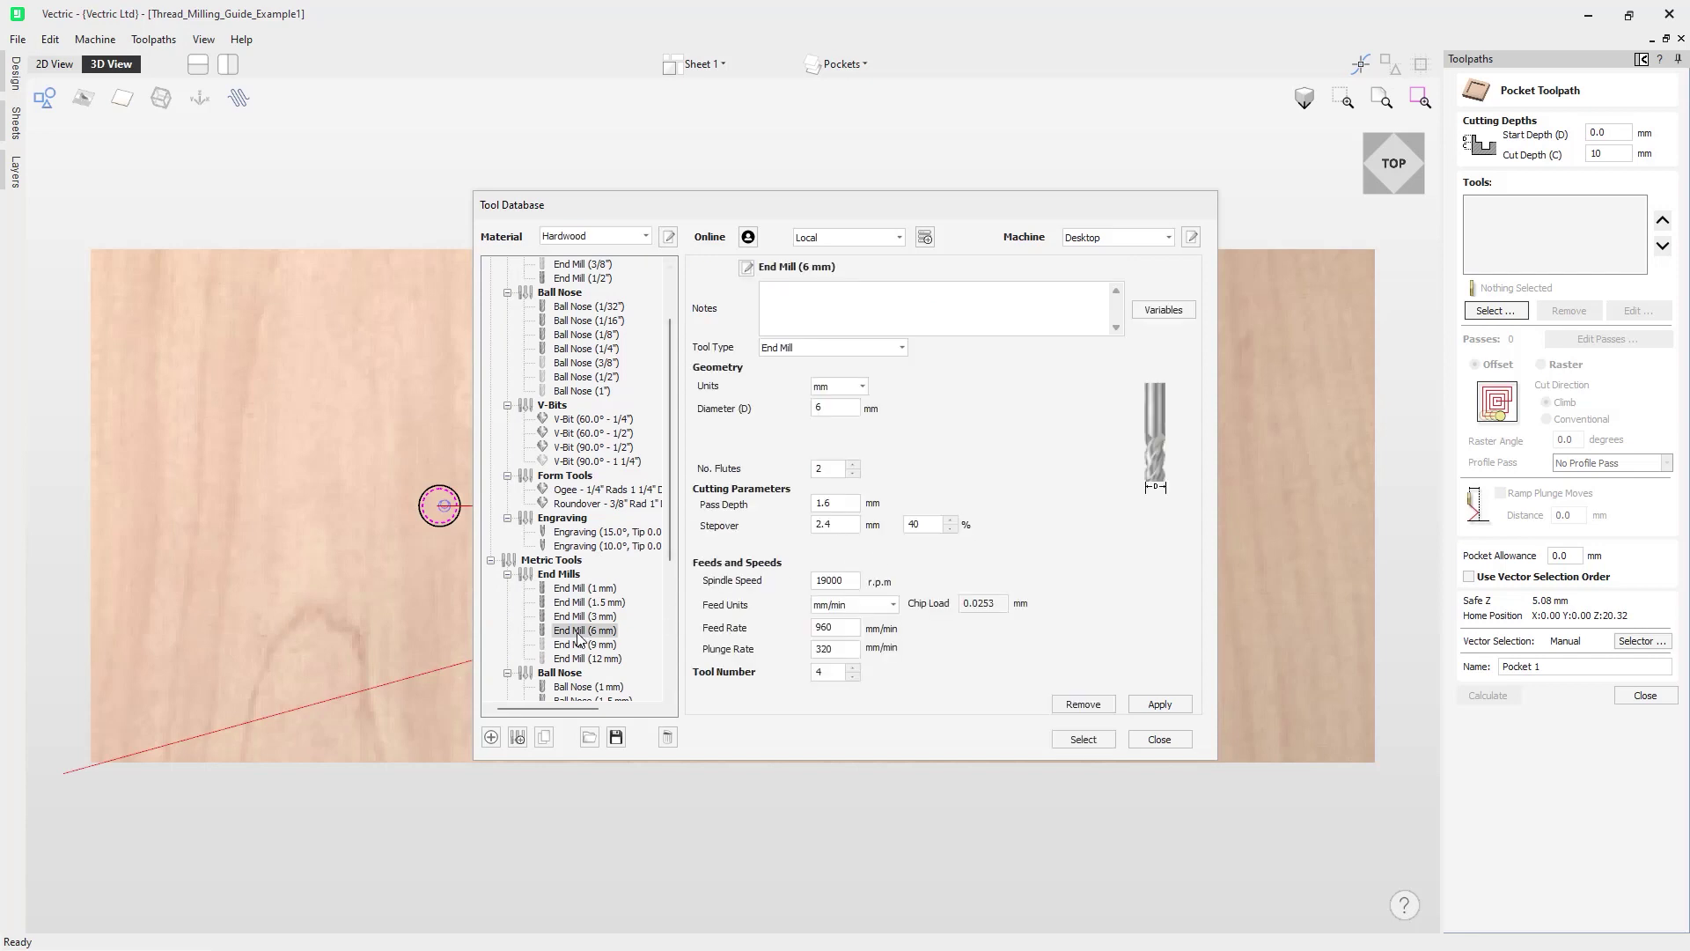
left_click(1085, 738)
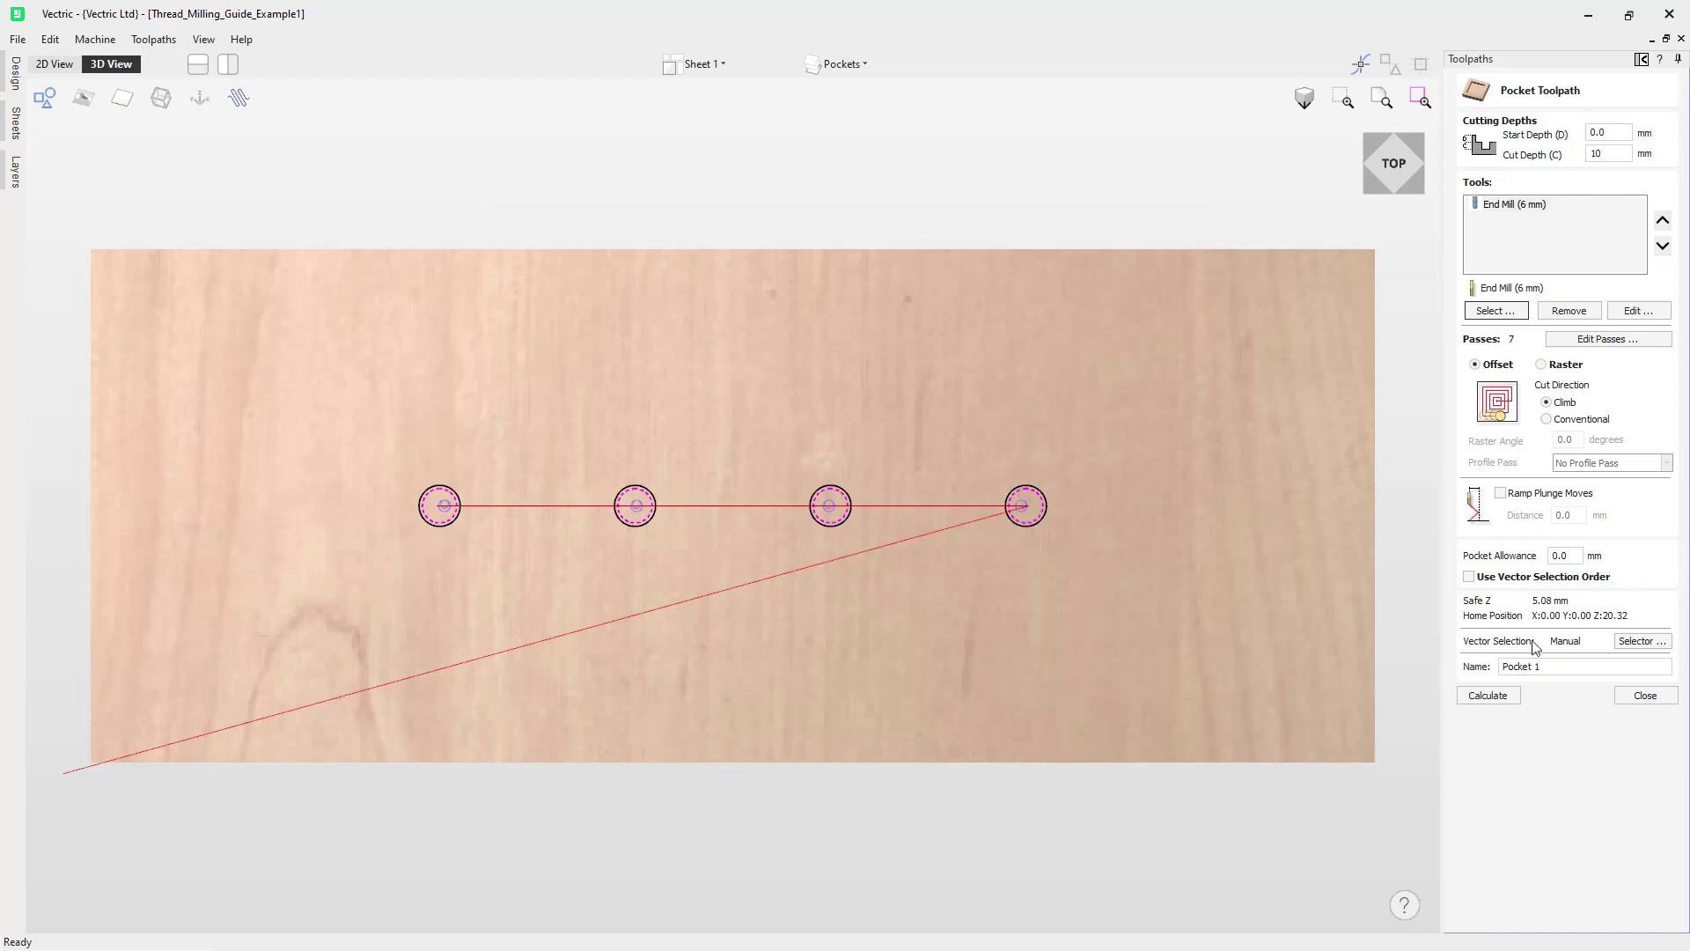
left_click(1489, 701)
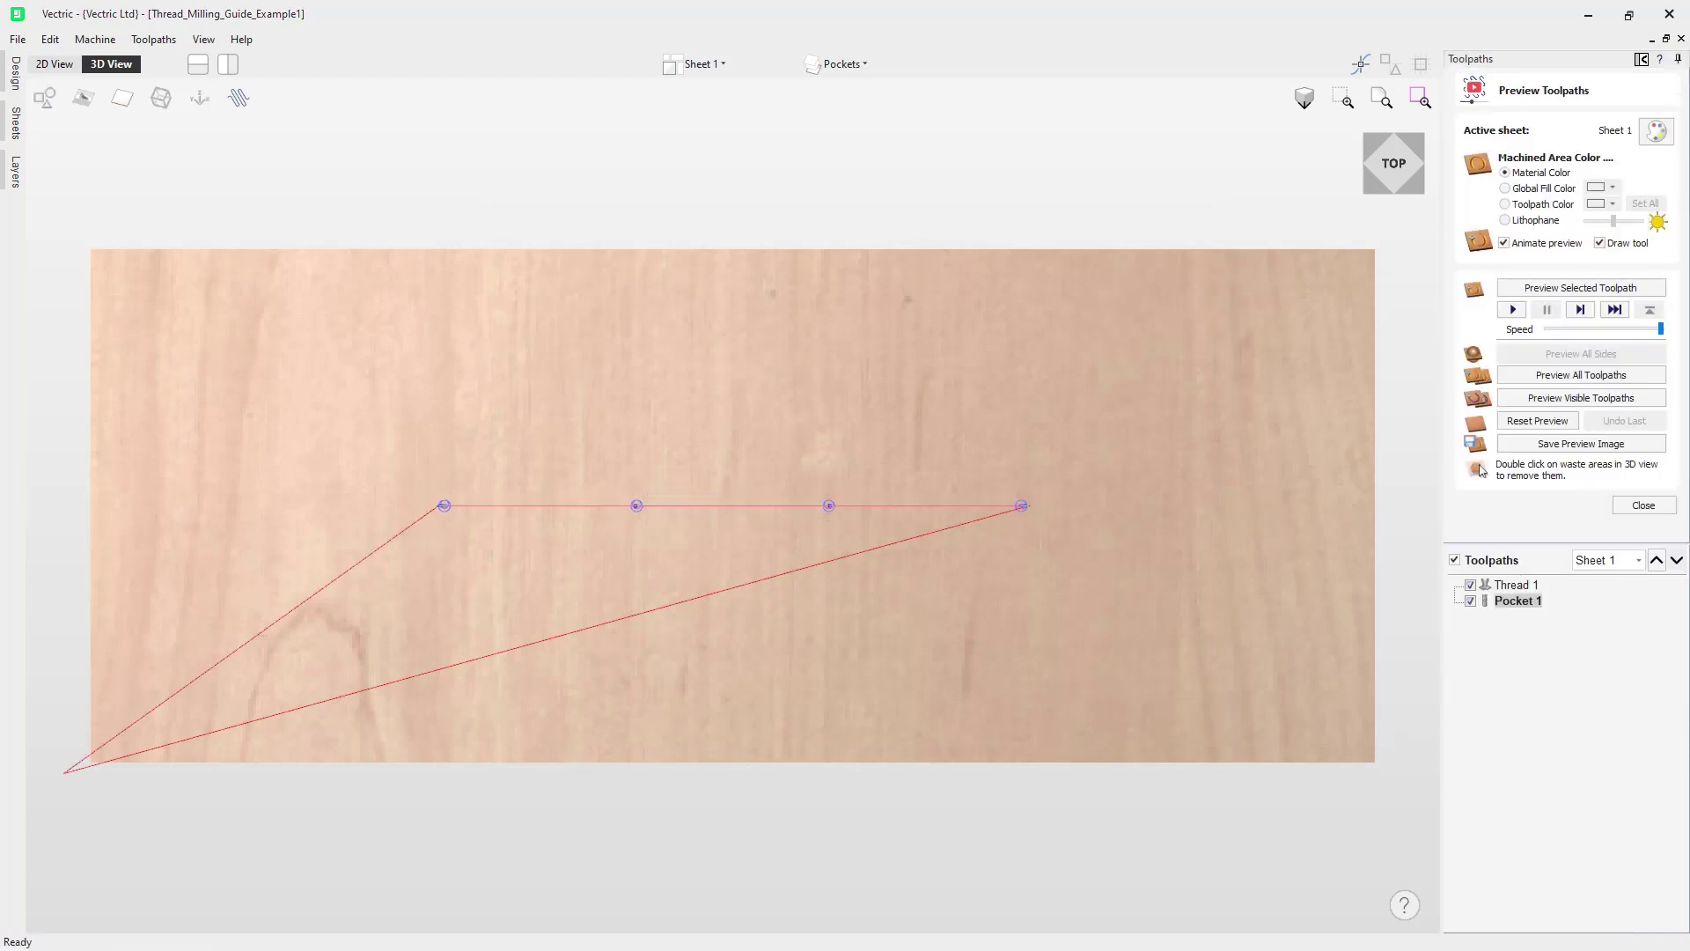
Preview the Pocket 1 toolpath and place it ahead of Thread 1 in the toolpath order
left_click(1580, 288)
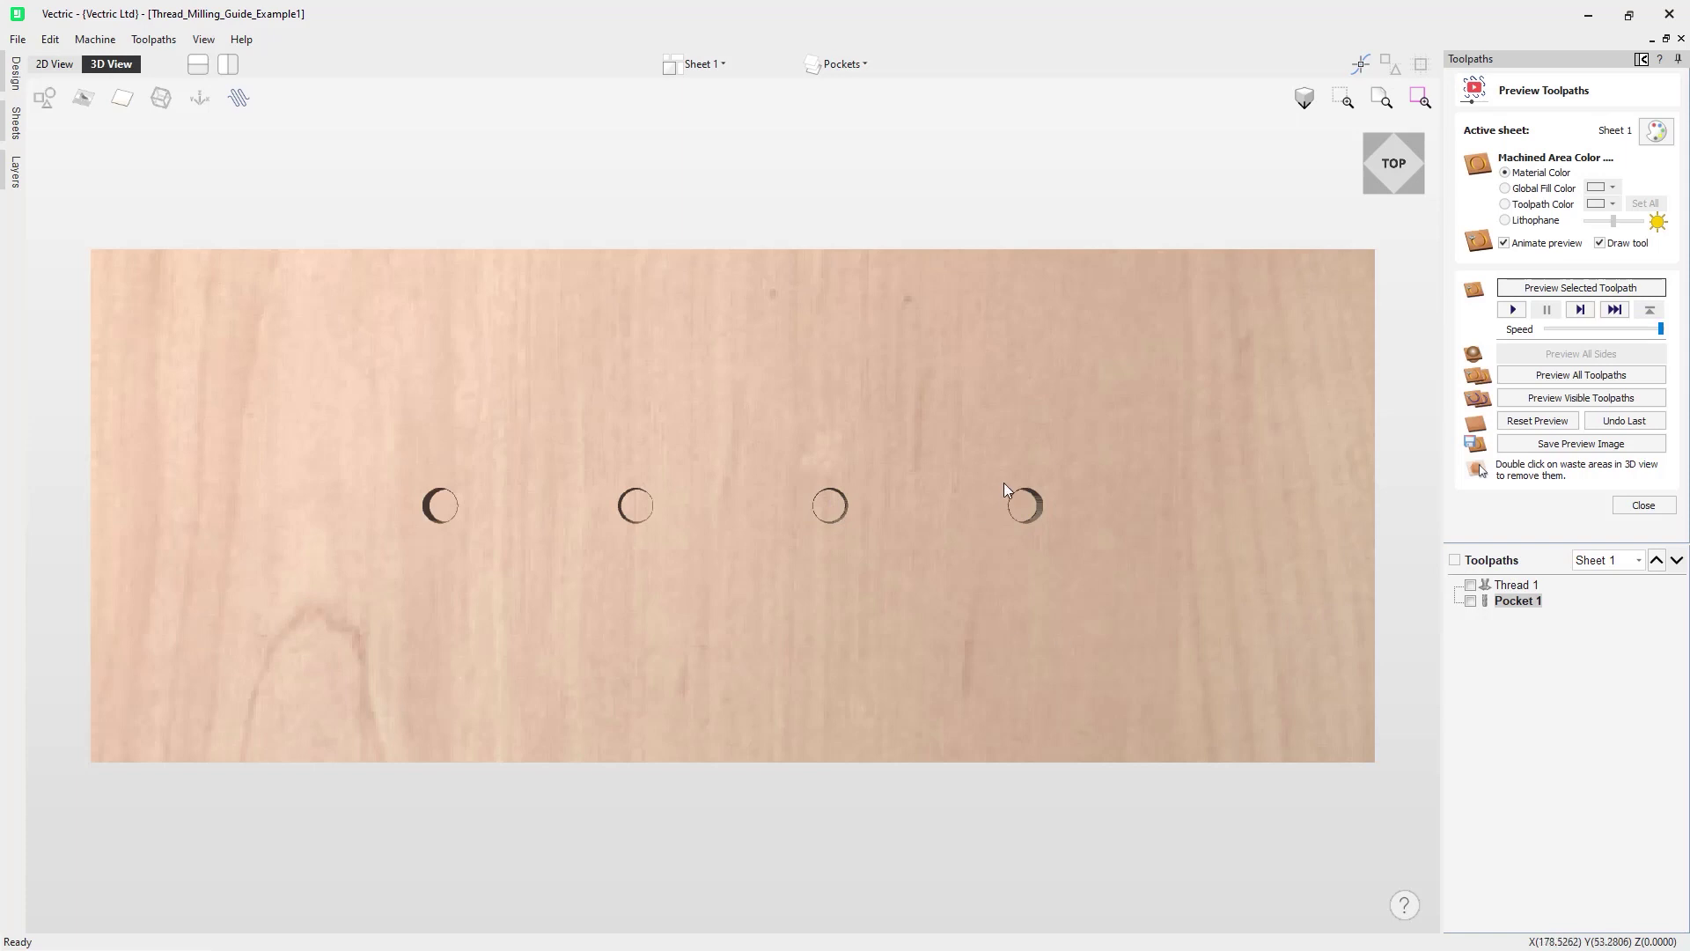
left_click(1469, 585)
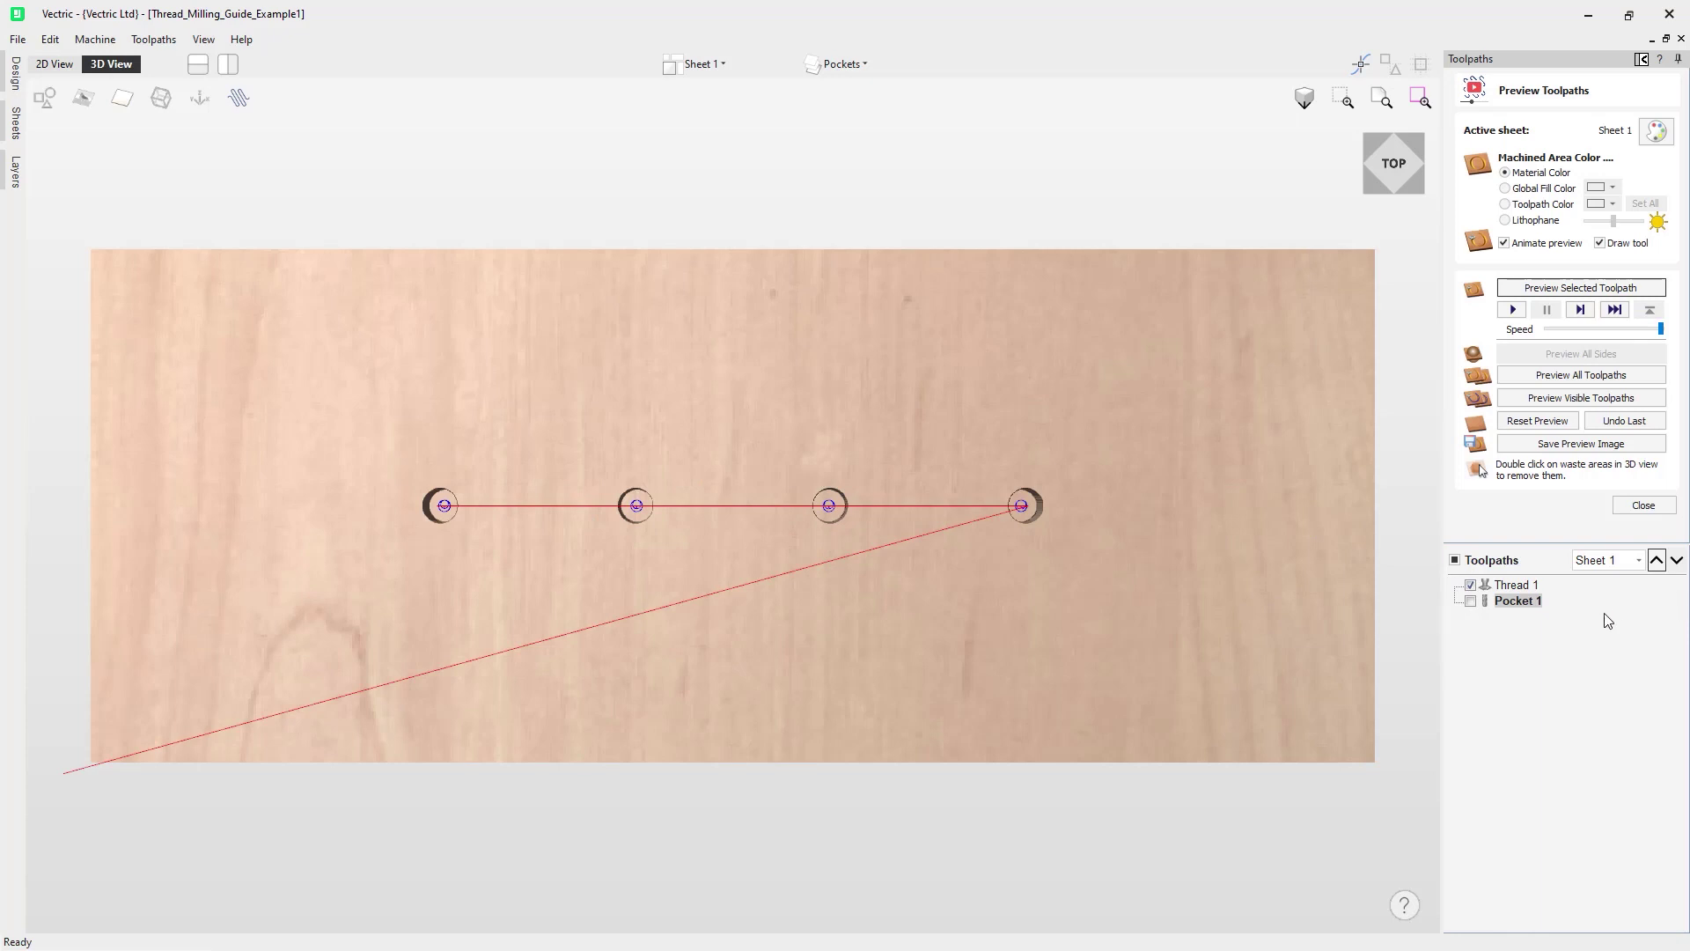
mouse_move(1523, 604)
left_mouse_down()
mouse_move(1535, 582)
mouse_move(1507, 590)
left_mouse_up()
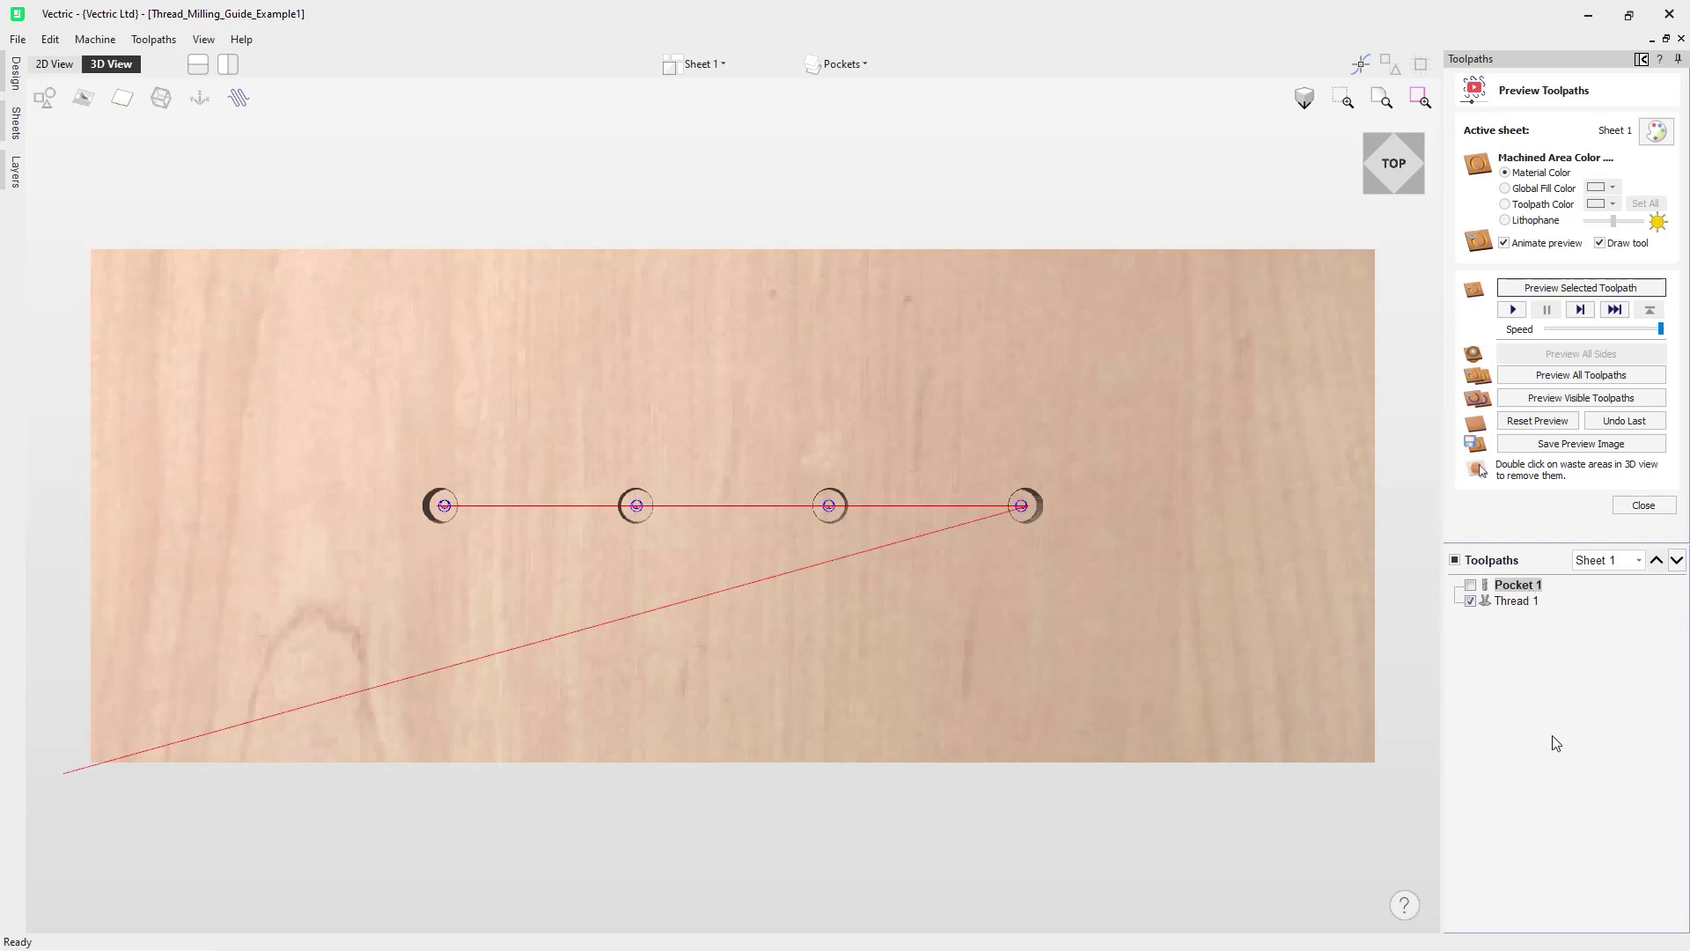
Preview the Thread 1 toolpath and review its thread milling settings without changing them
left_click(1529, 601)
left_click(1584, 287)
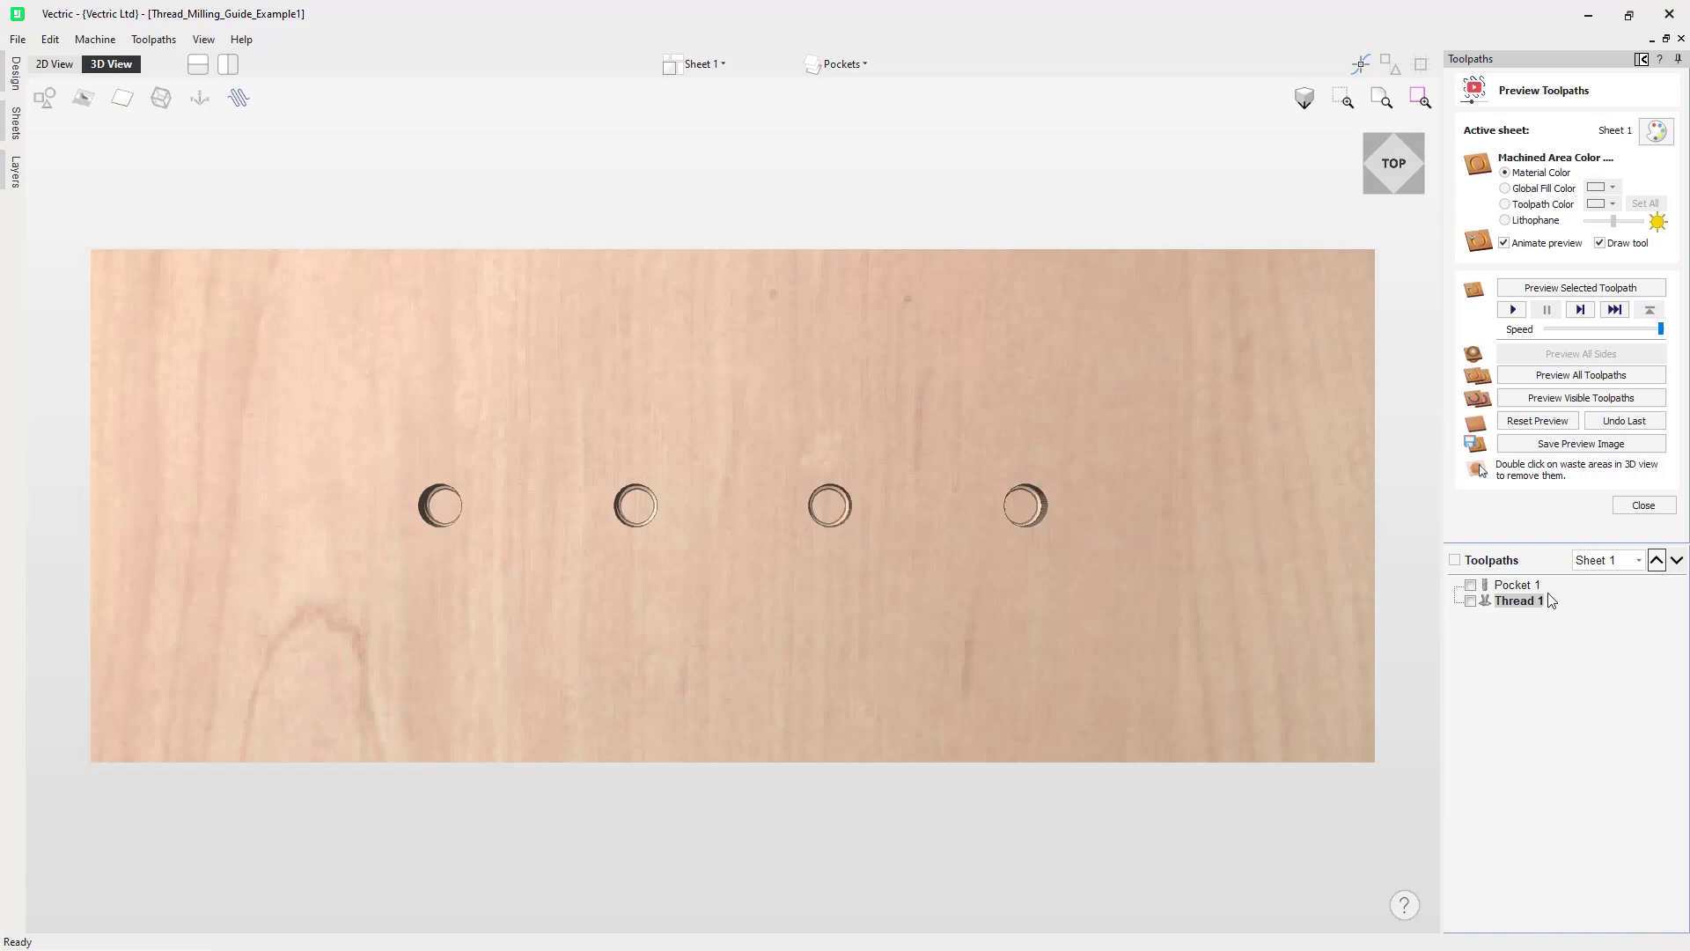
double_click(1527, 602)
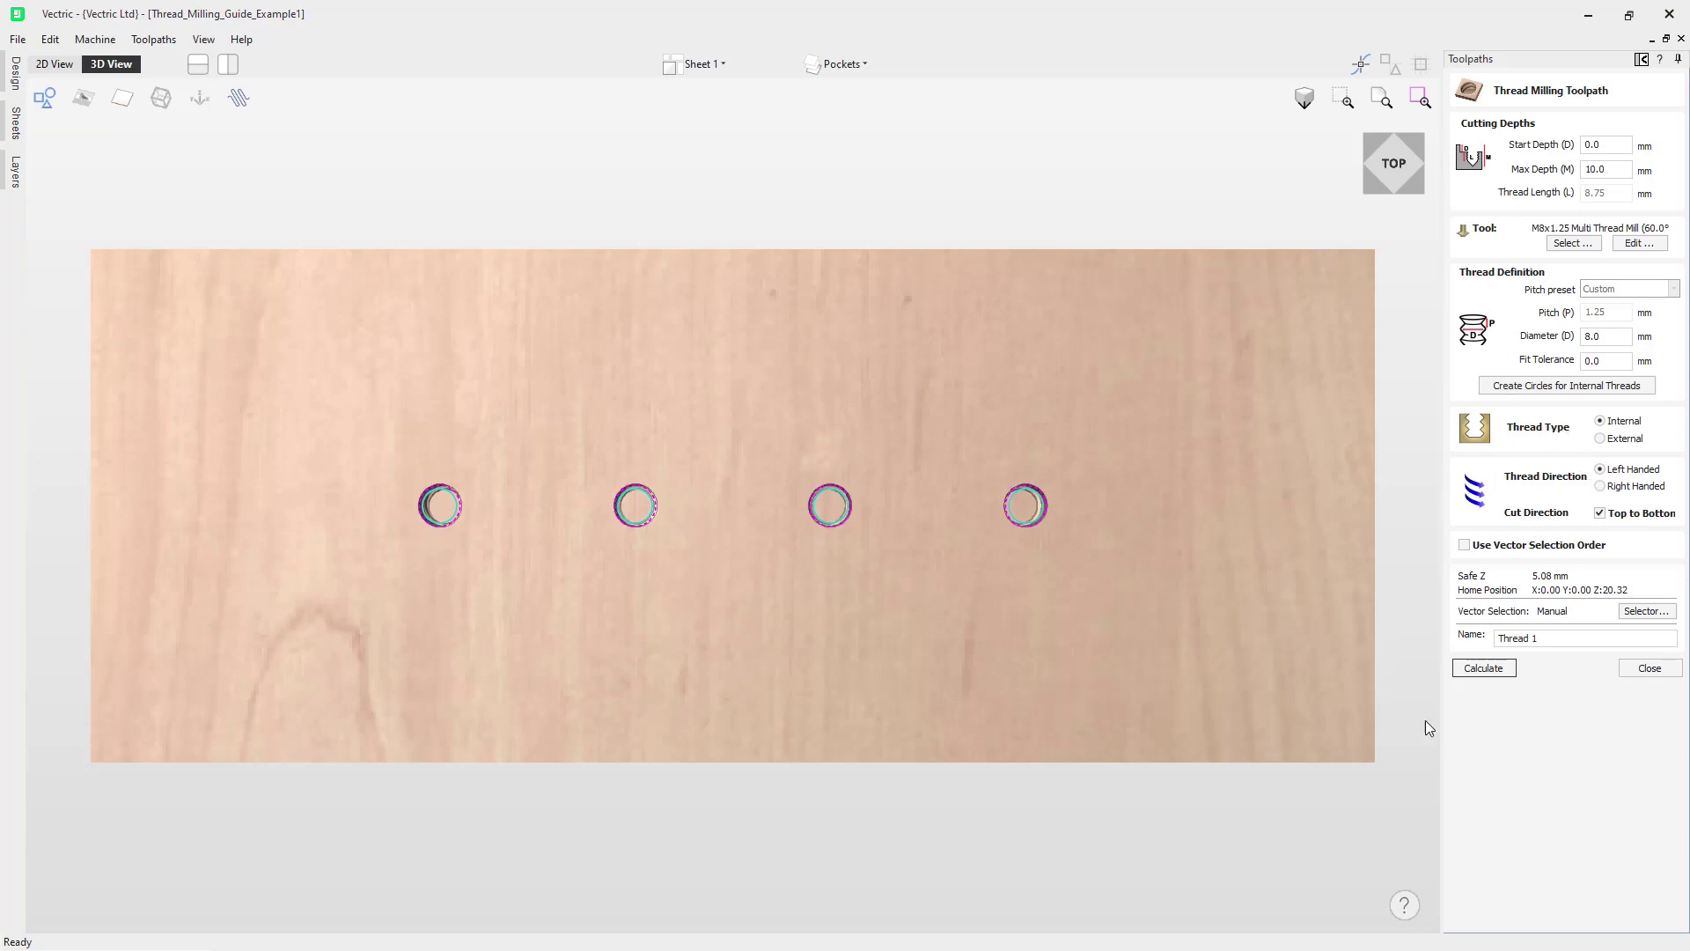
left_click(1653, 668)
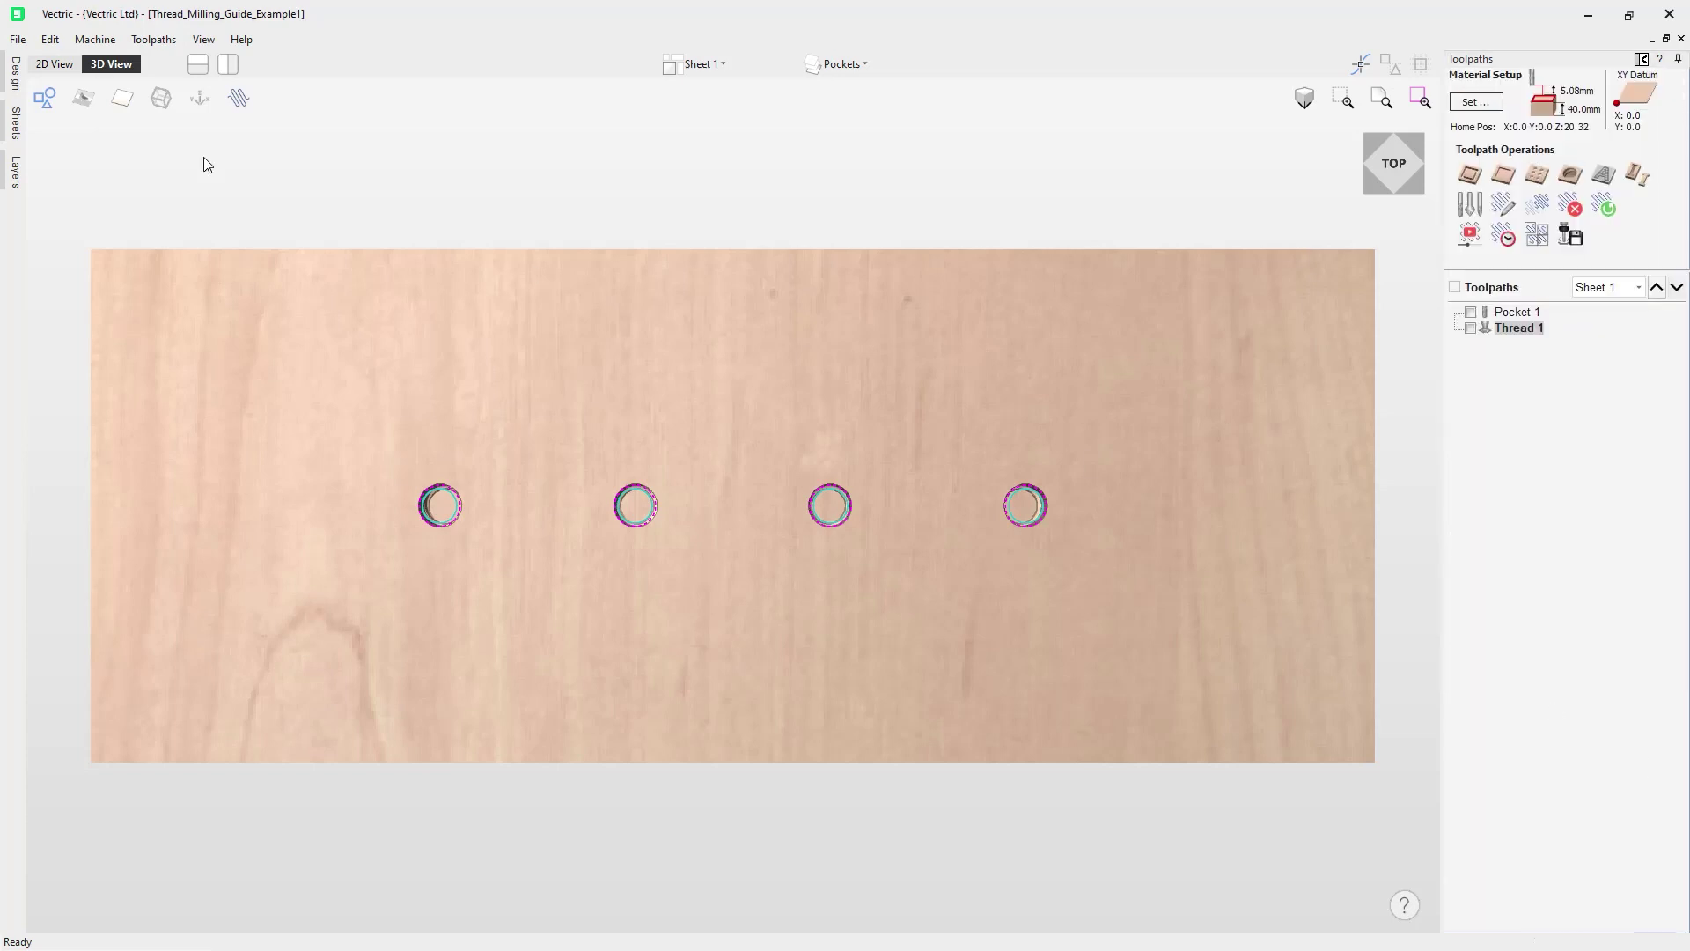
Save the current project and open the file Thread_Milling_Guide_Example2
left_click(17, 39)
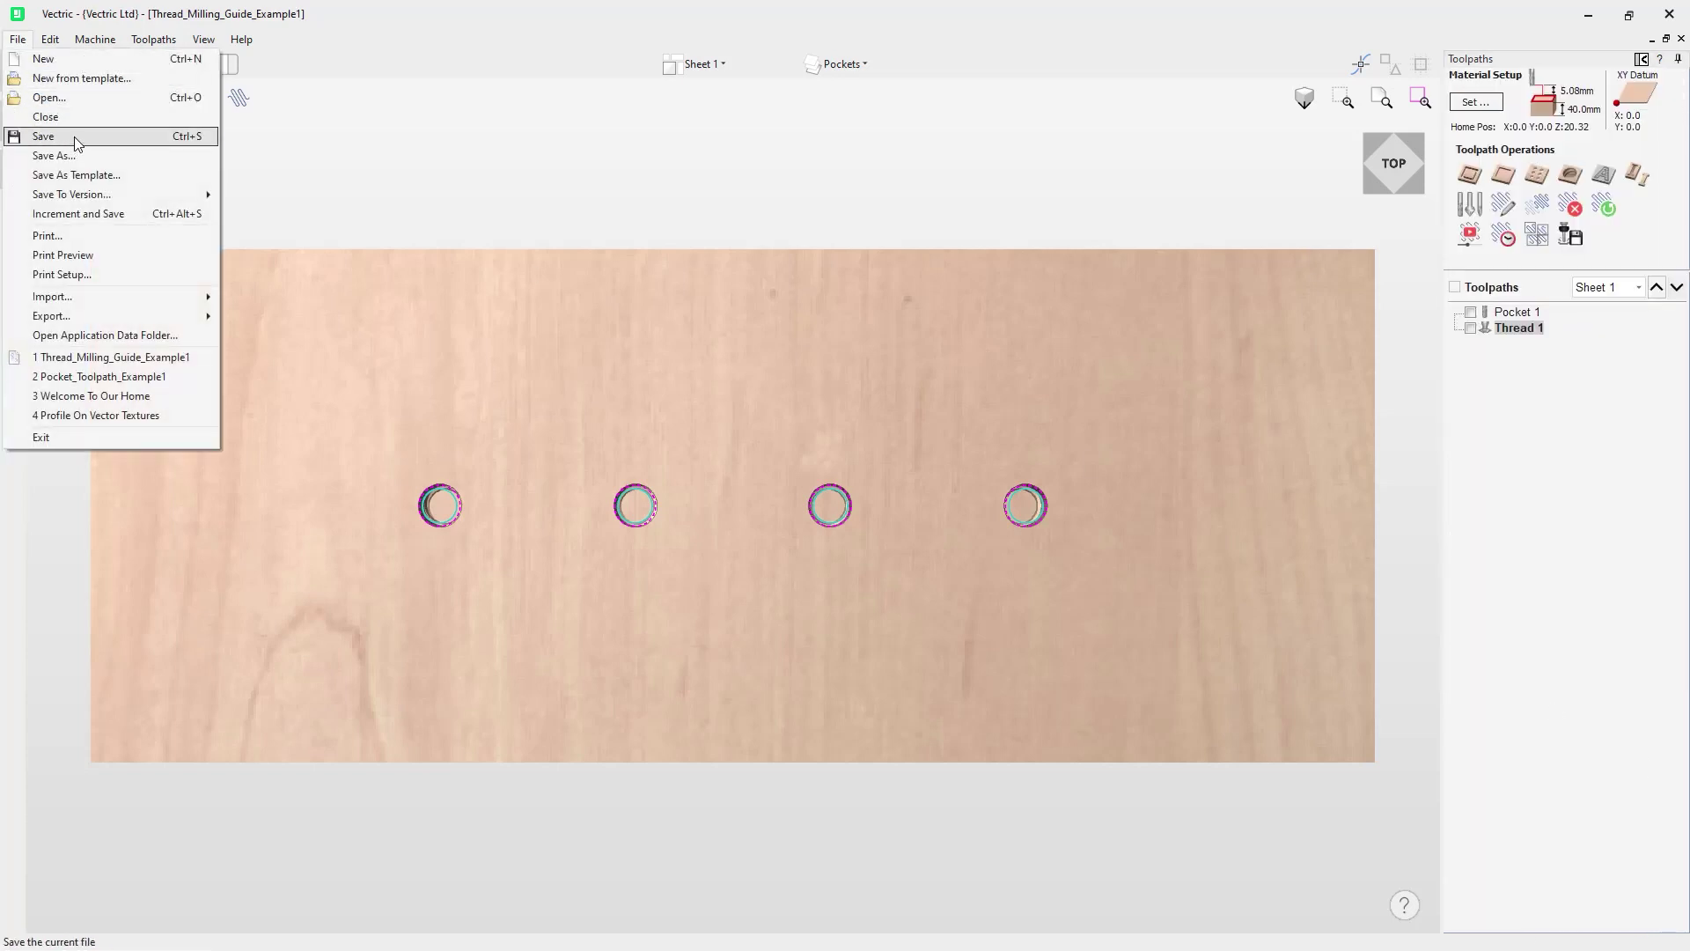
left_click(74, 135)
left_click(17, 38)
left_click(42, 98)
left_click(880, 419)
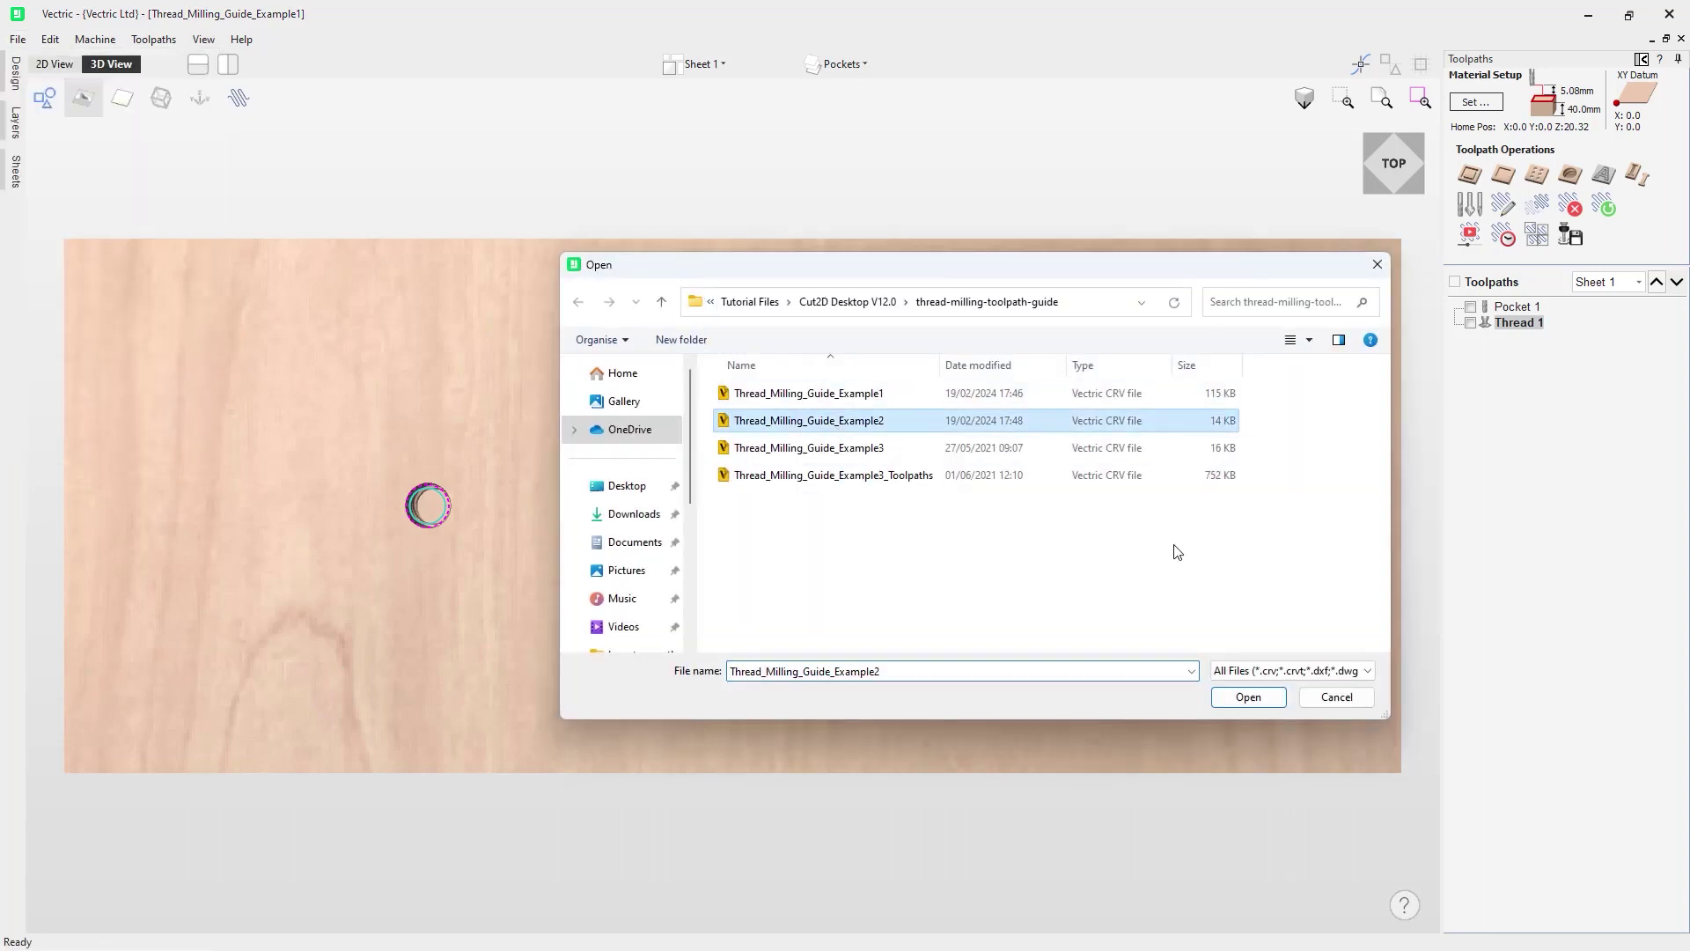
left_click(1248, 697)
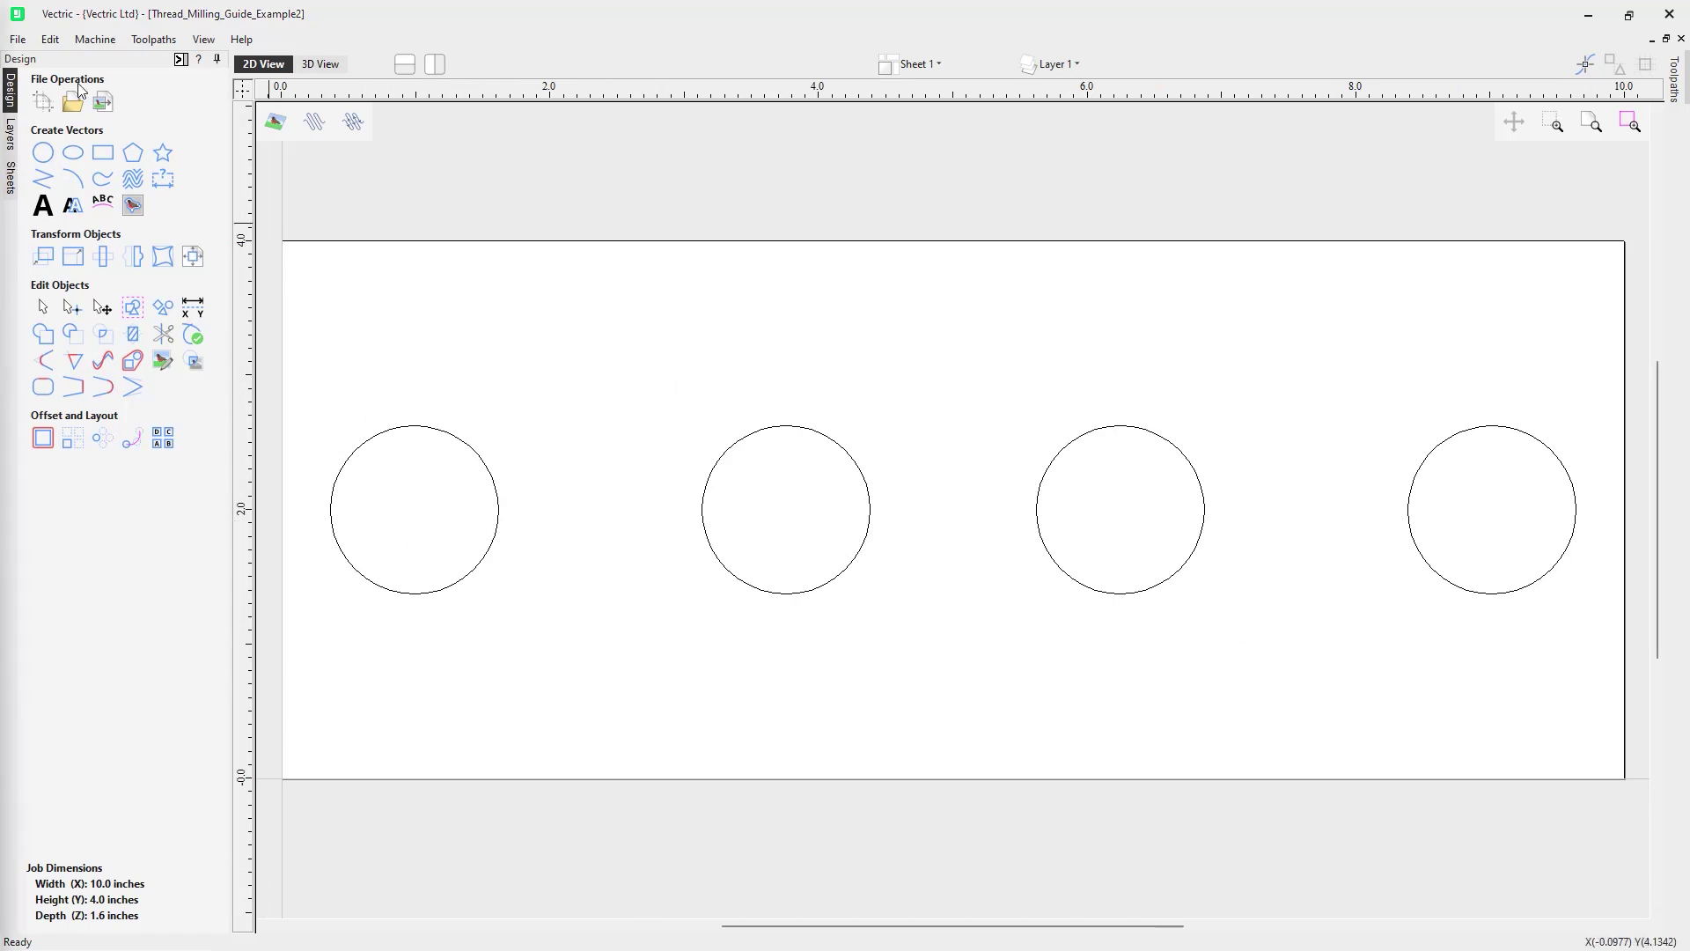
Select all four circles and start a thread milling toolpath for them
left_click(180, 60)
left_click_drag(126, 315, 1418, 718)
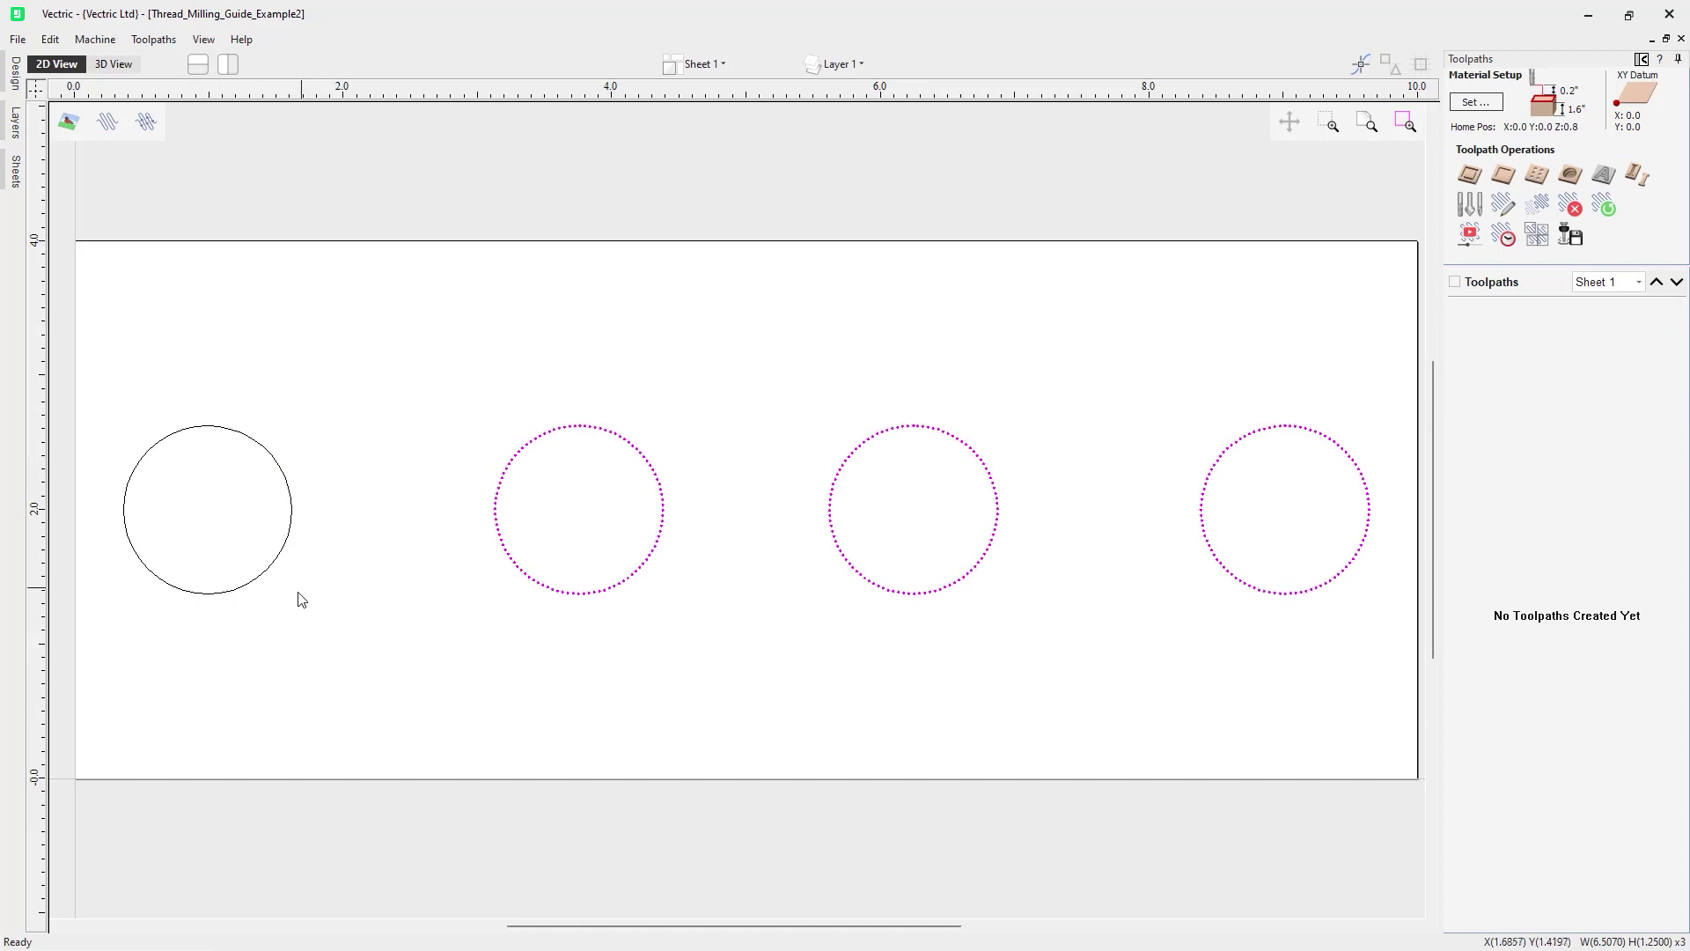
left_click(272, 577, "shift")
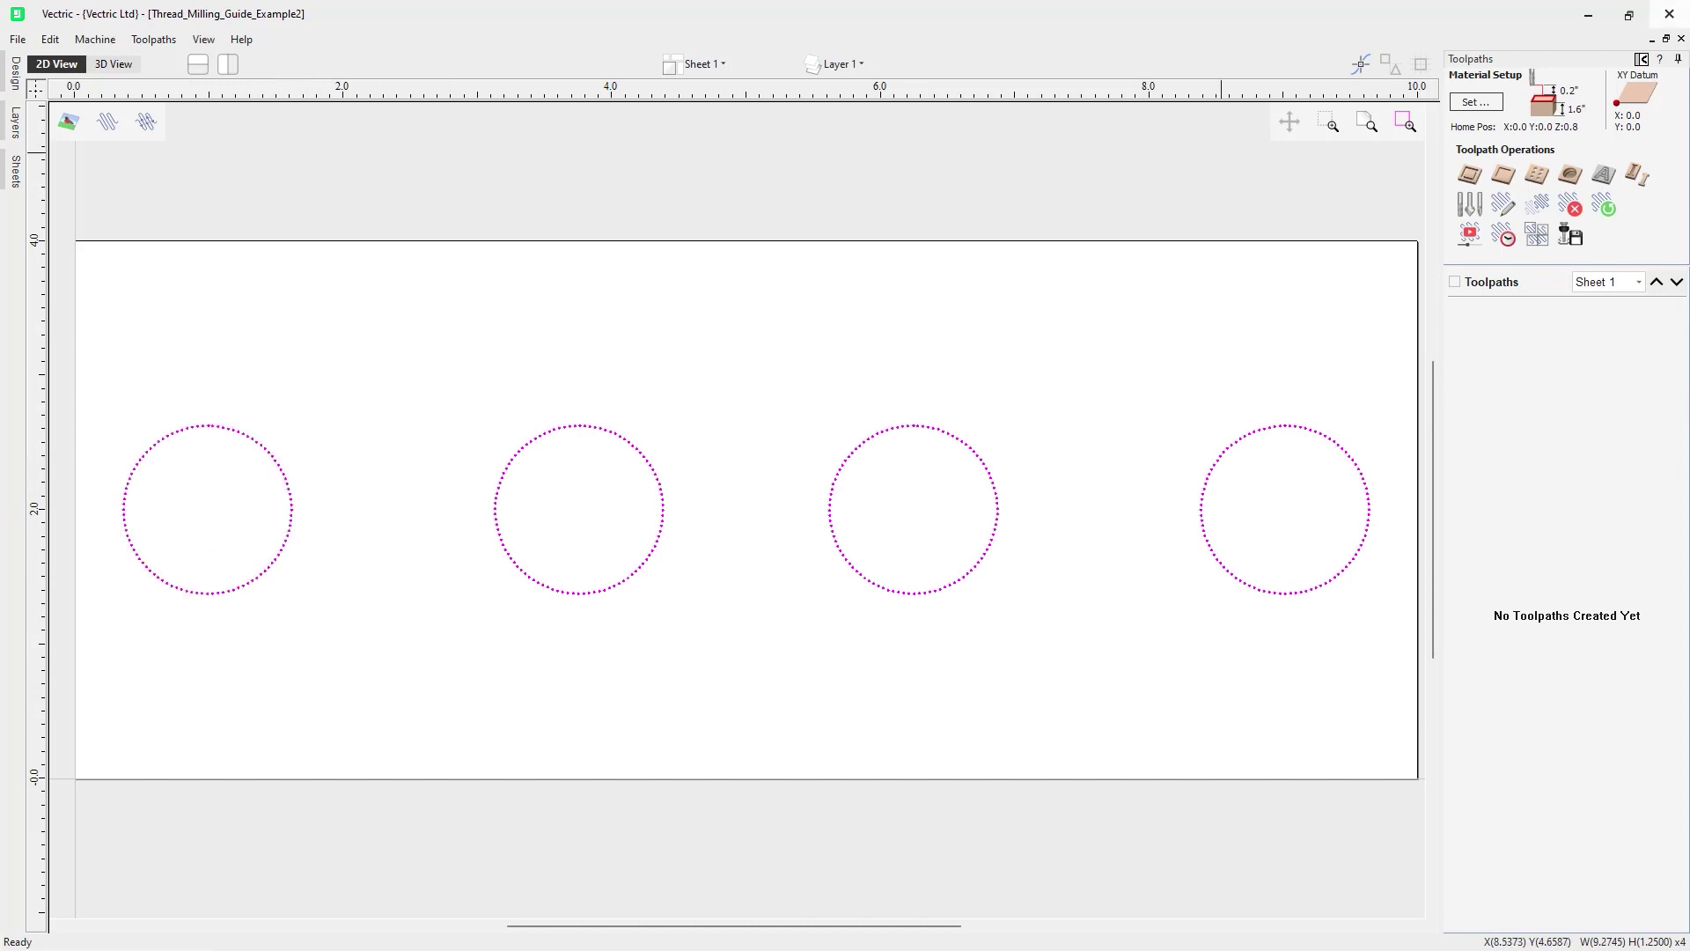
left_click(1573, 181)
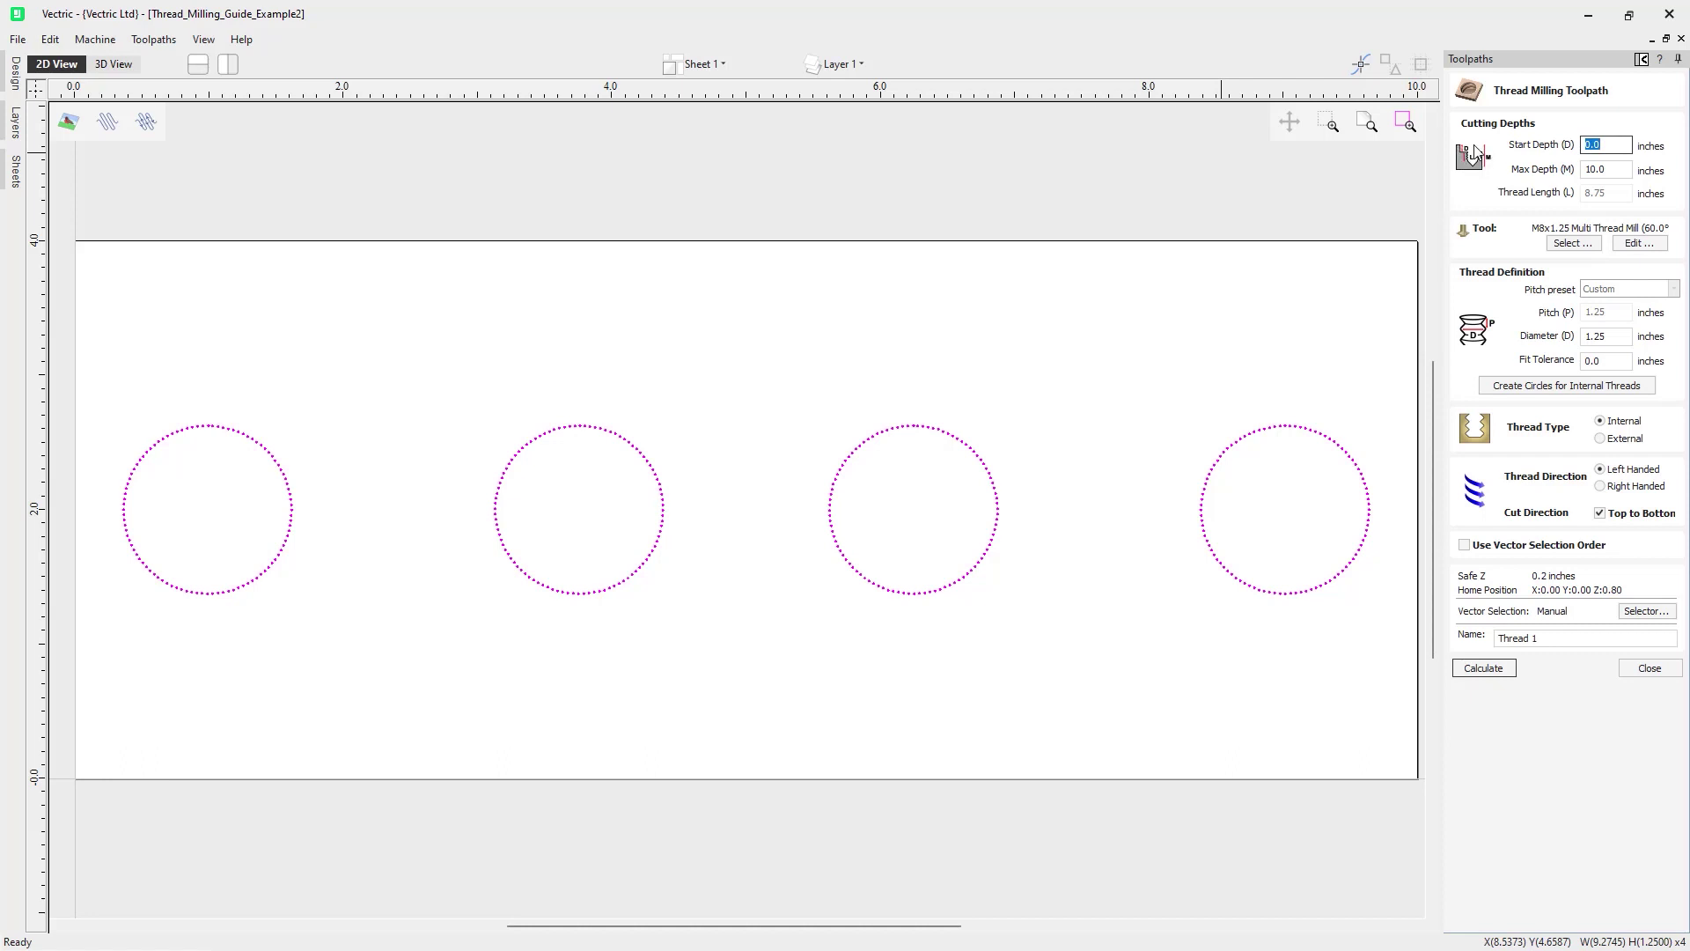
Assign the imperial Thread Mill (60.0° - 3/4") to the thread toolpath and set the maximum depth to 0.7 inches
left_click(1615, 168)
left_click(1573, 243)
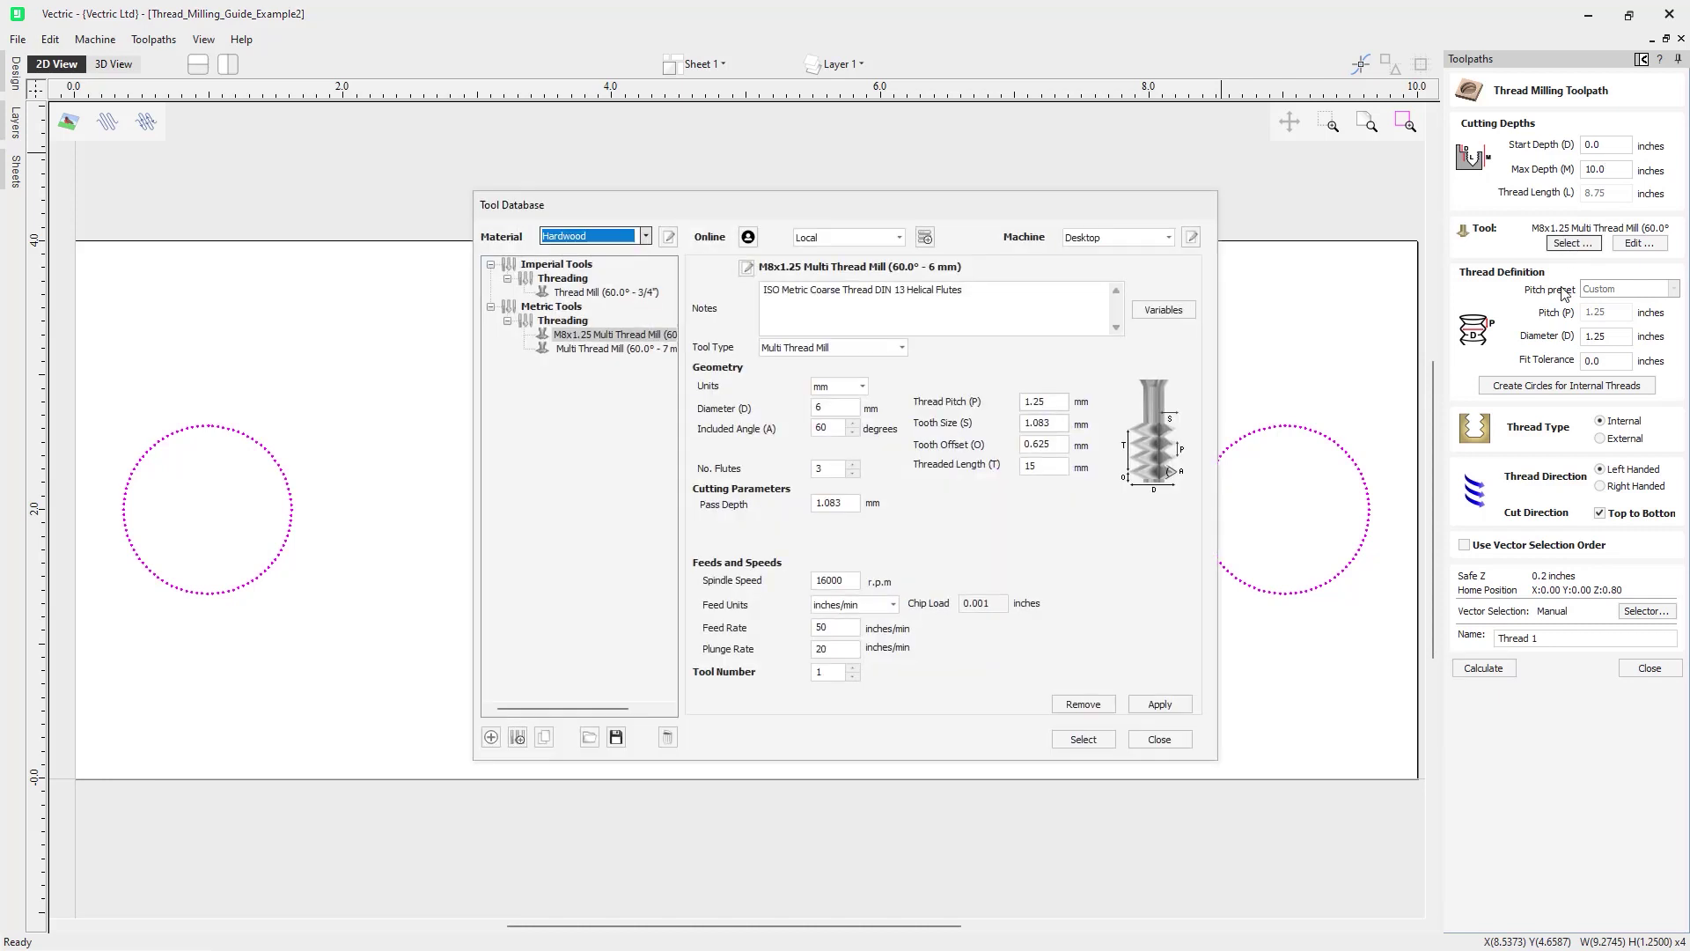
left_click(589, 294)
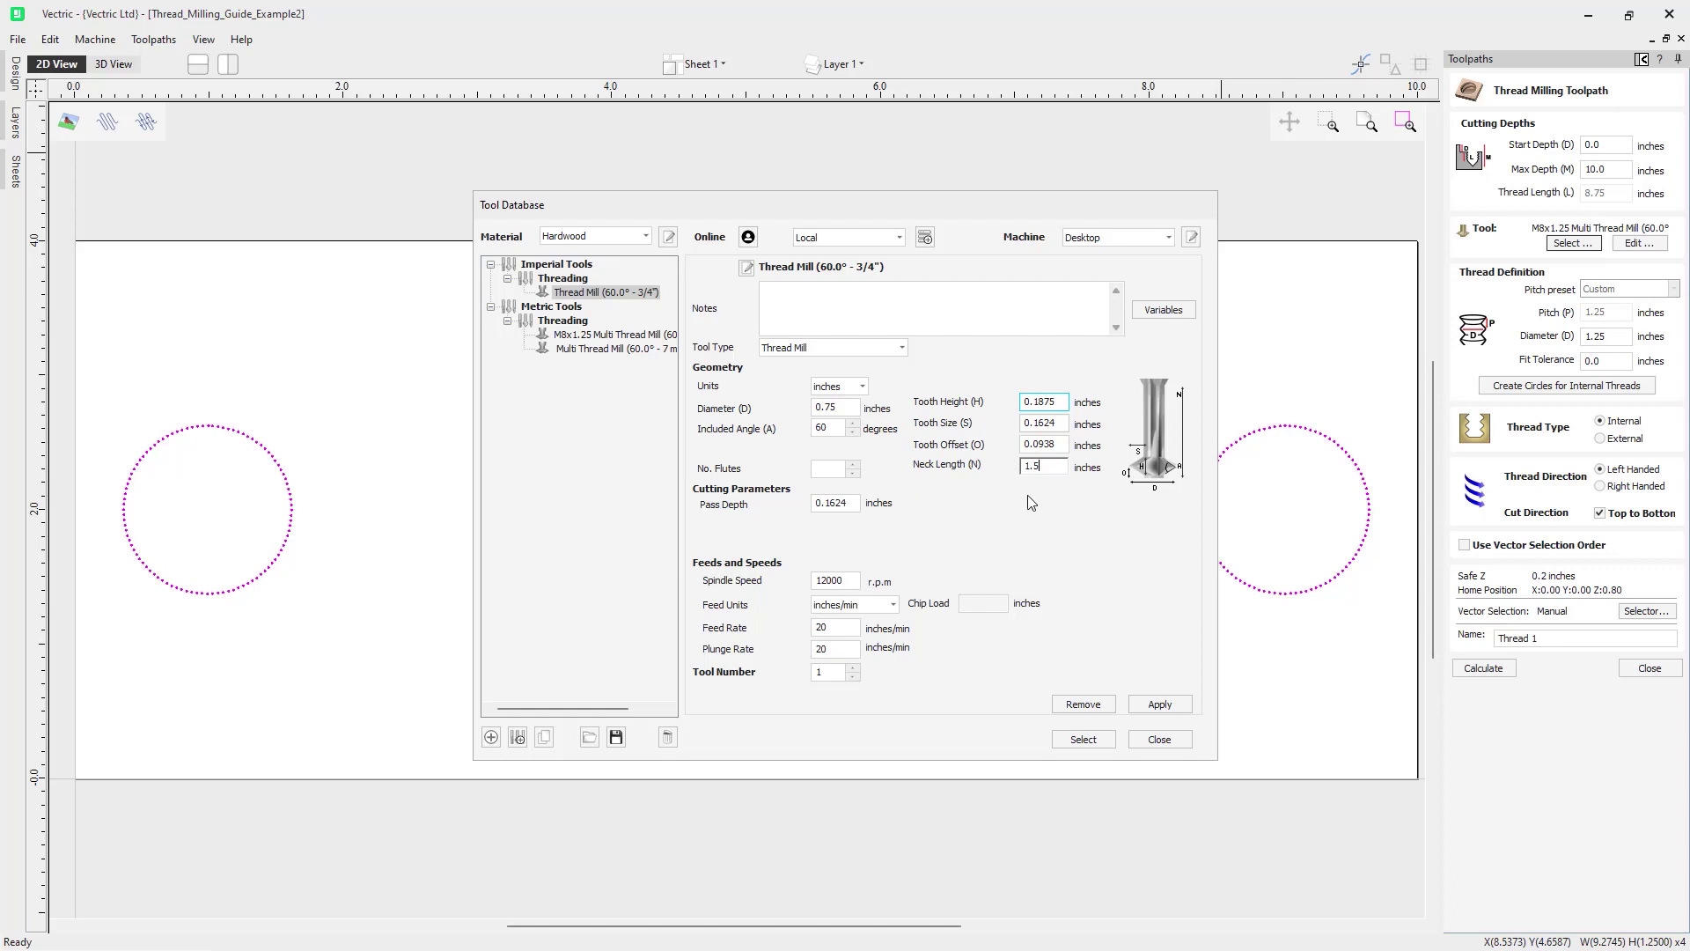
left_click(1097, 740)
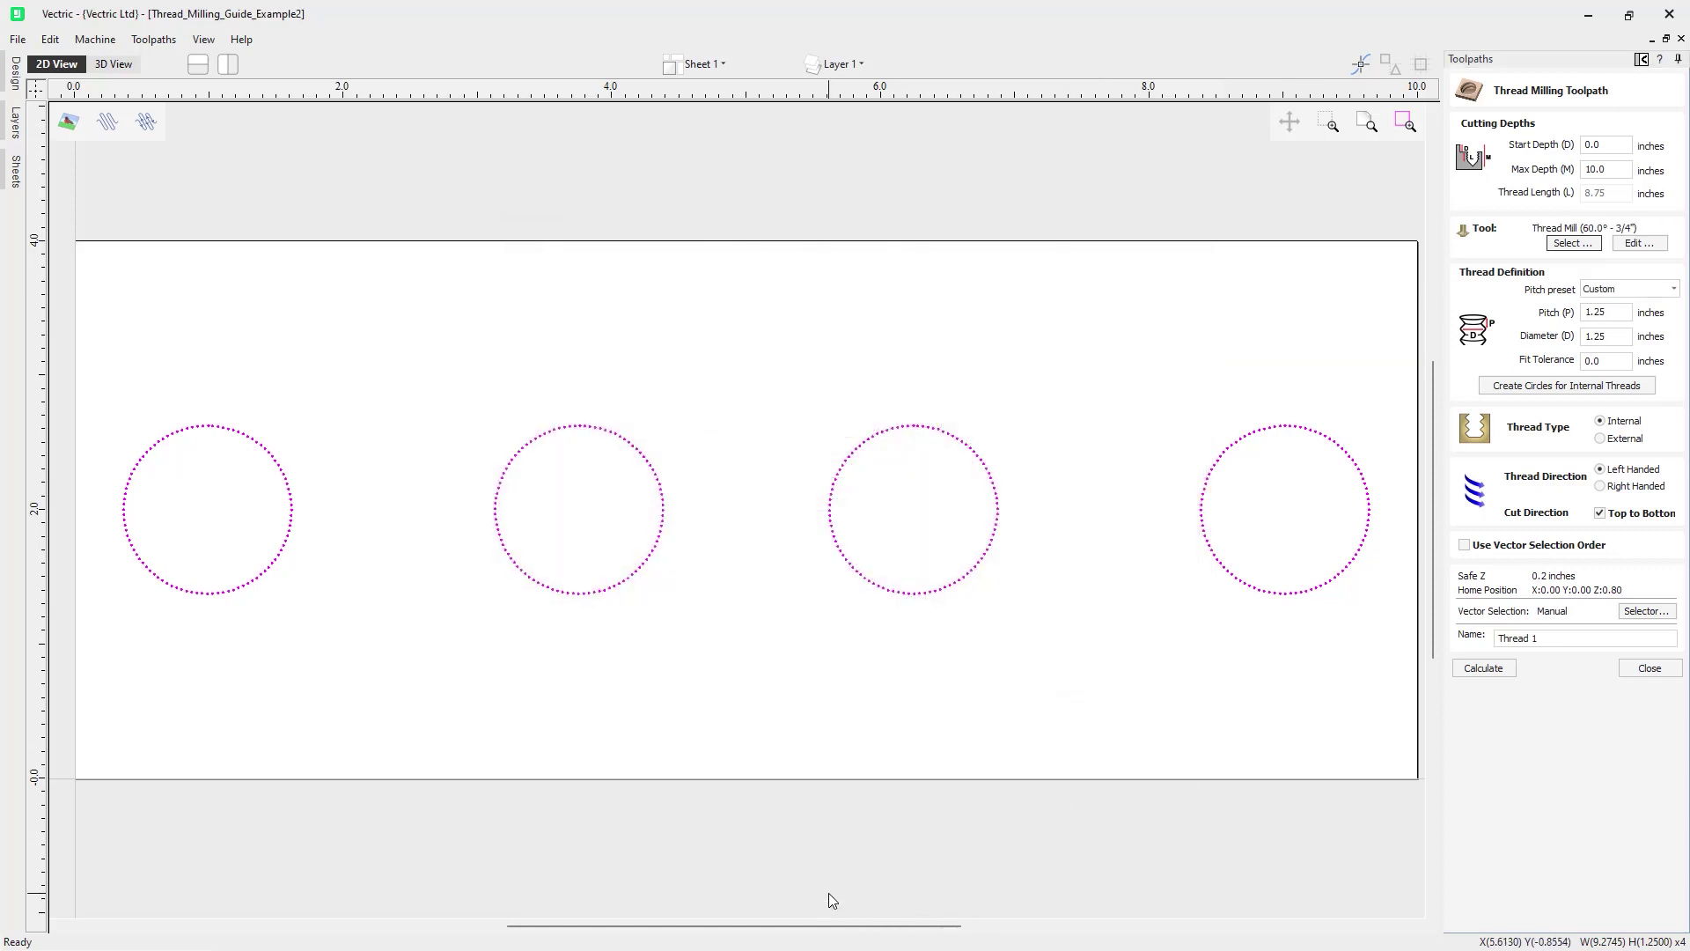
double_click(1595, 169)
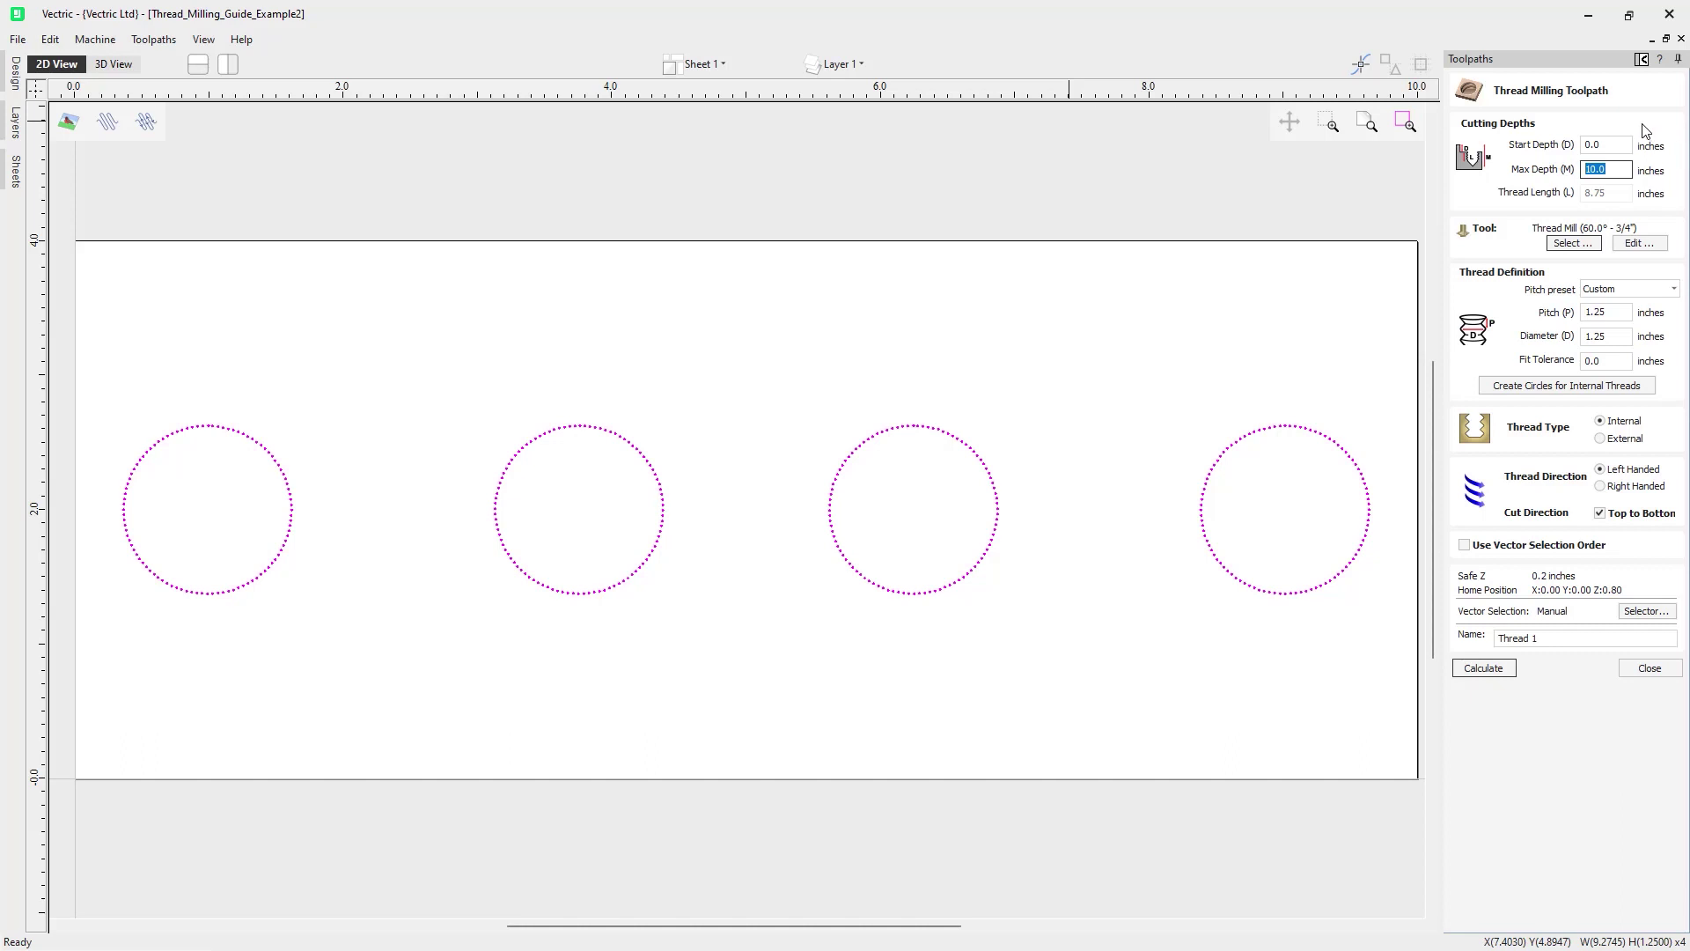
type("0")
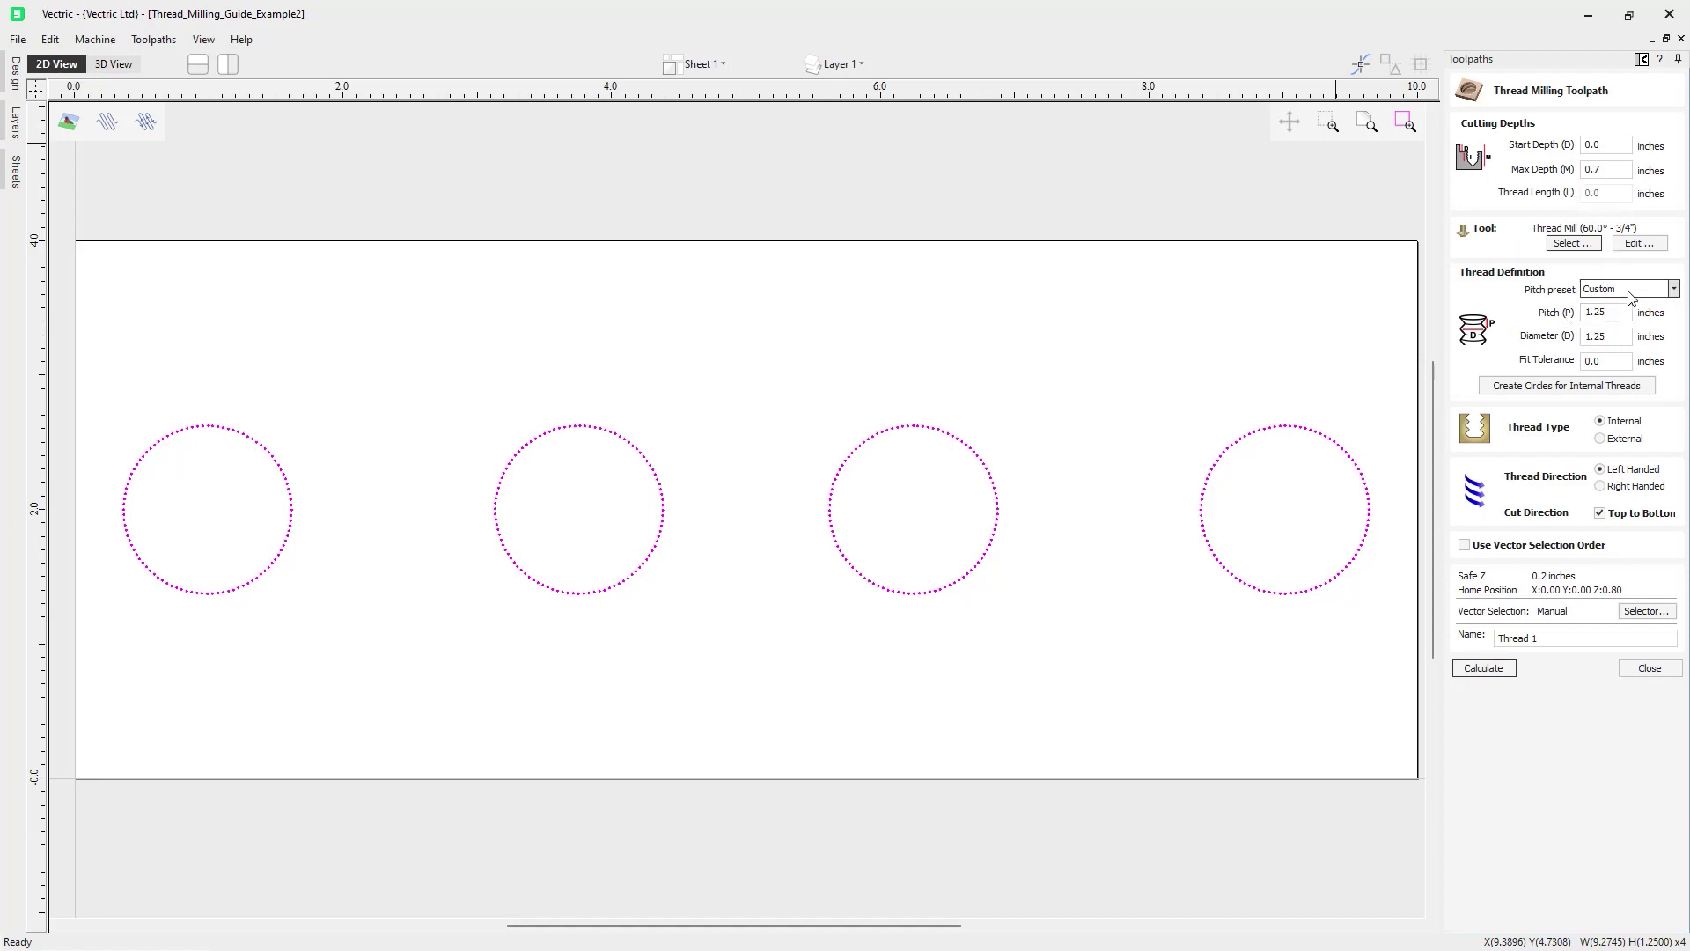
Try the UTS1/4" pitch preset in the thread definition
left_click(1673, 289)
left_click_drag(1683, 346, 1683, 535)
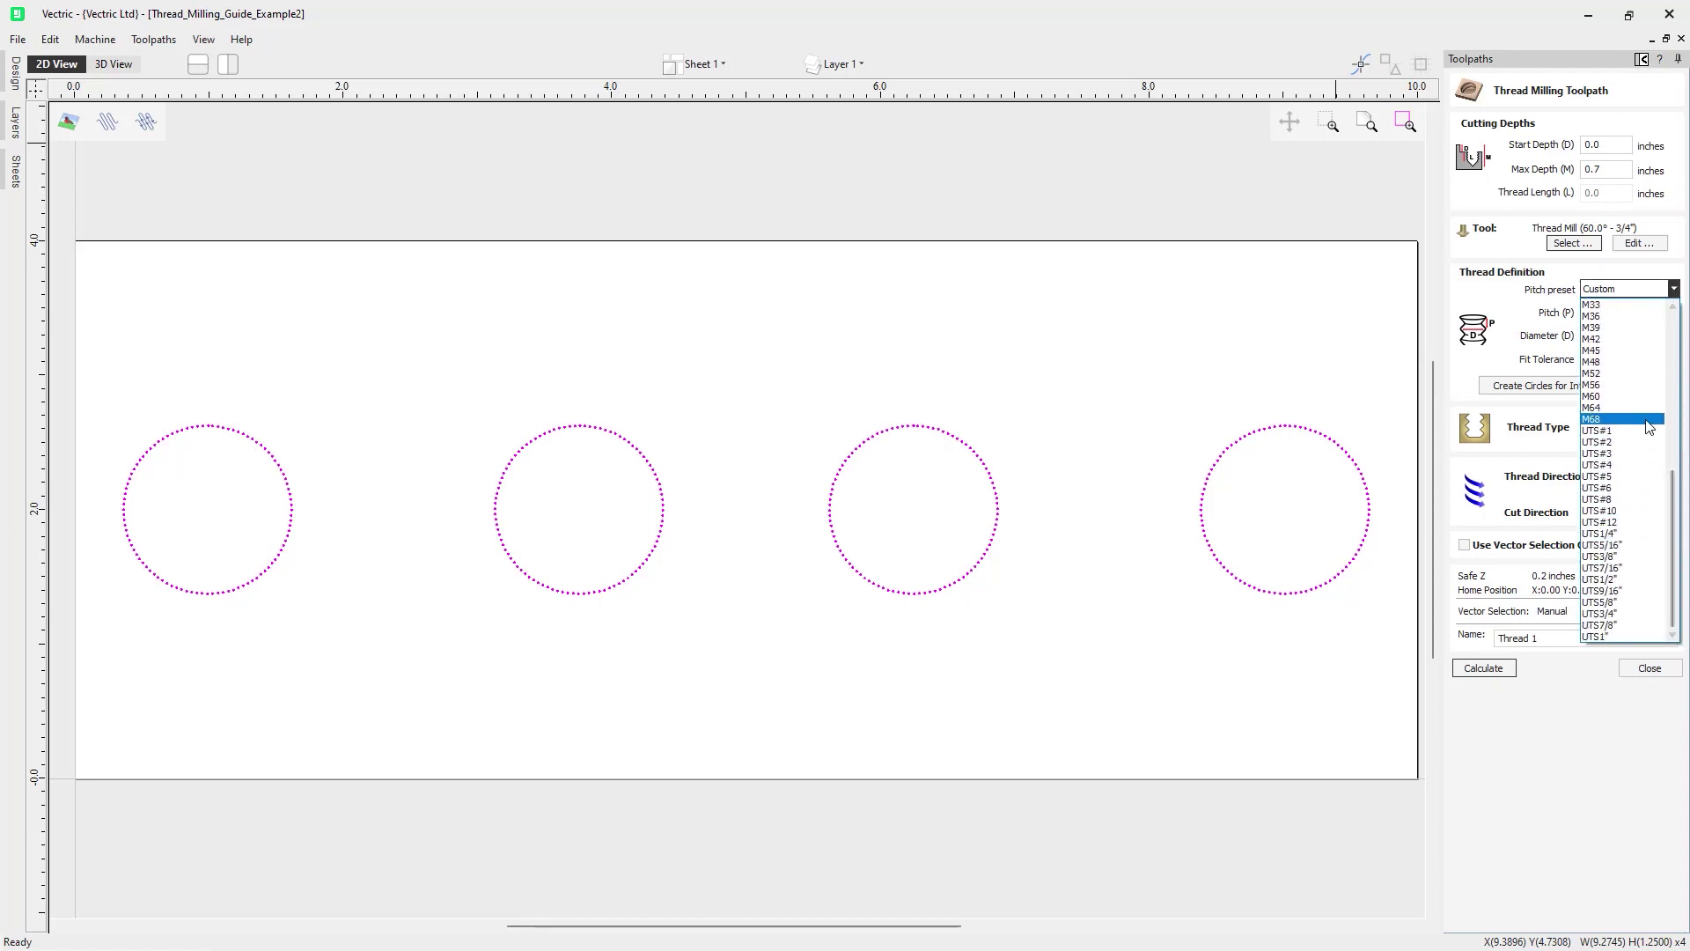
left_click(1610, 534)
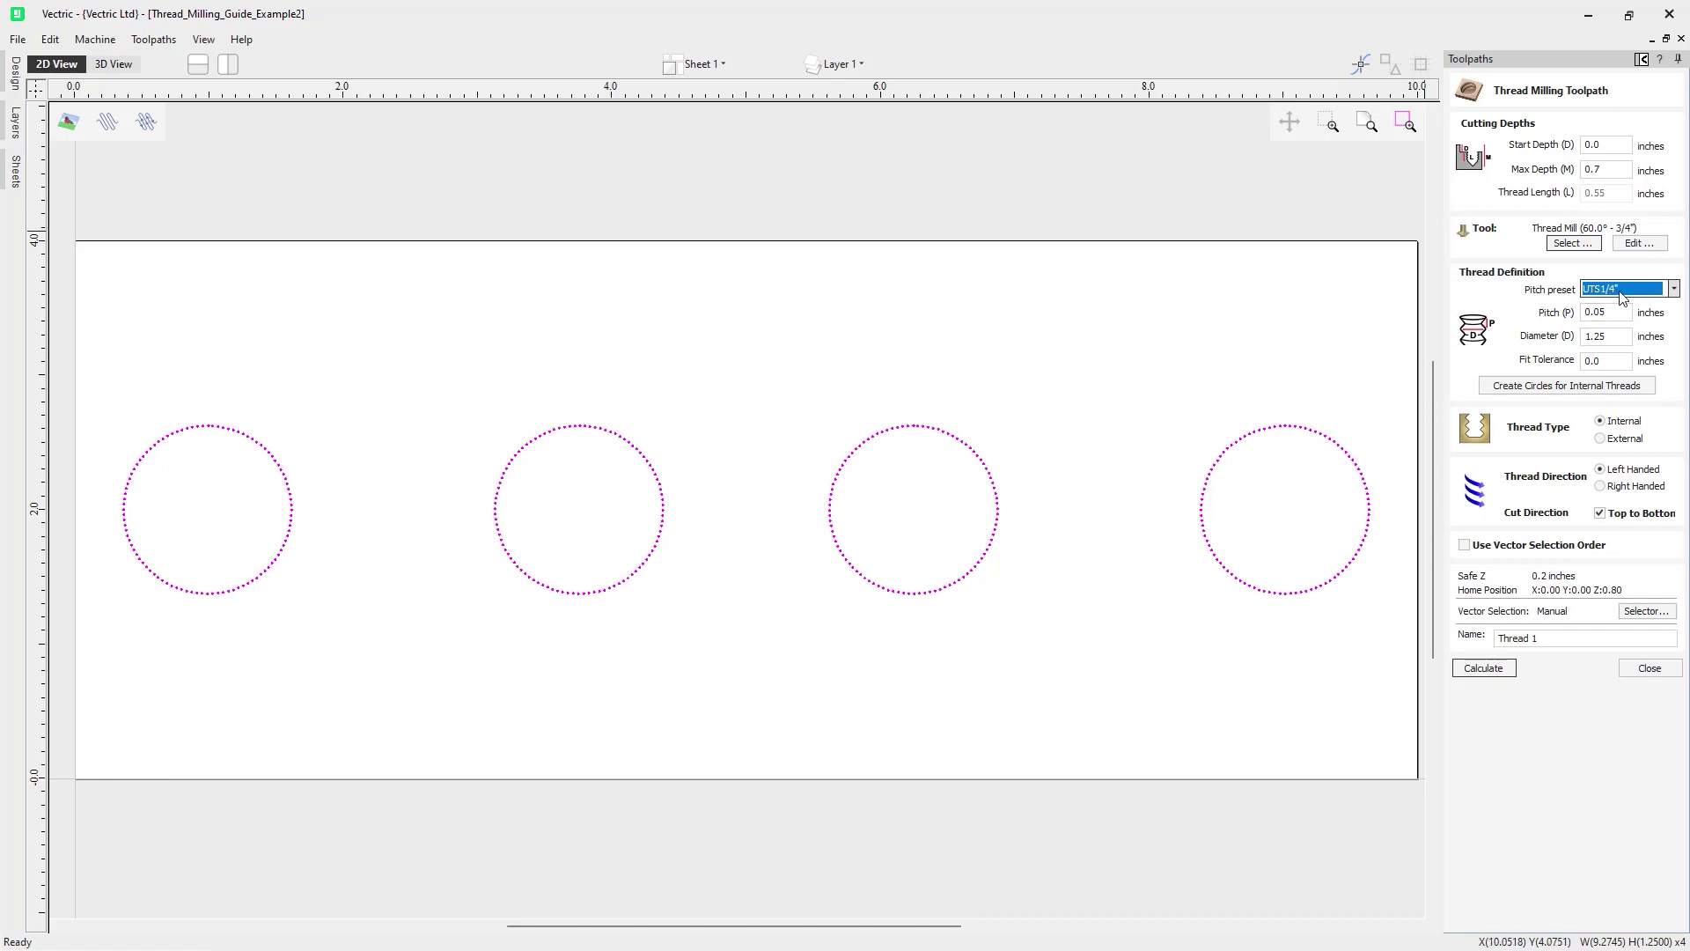
left_click(1673, 289)
left_click(1681, 525)
Set the thread's pitch preset to Custom with a pitch of 0.125 inches
left_click(1673, 288)
left_click_drag(1674, 476, 1675, 305)
left_click(1630, 305)
double_click(1613, 312)
type("0.")
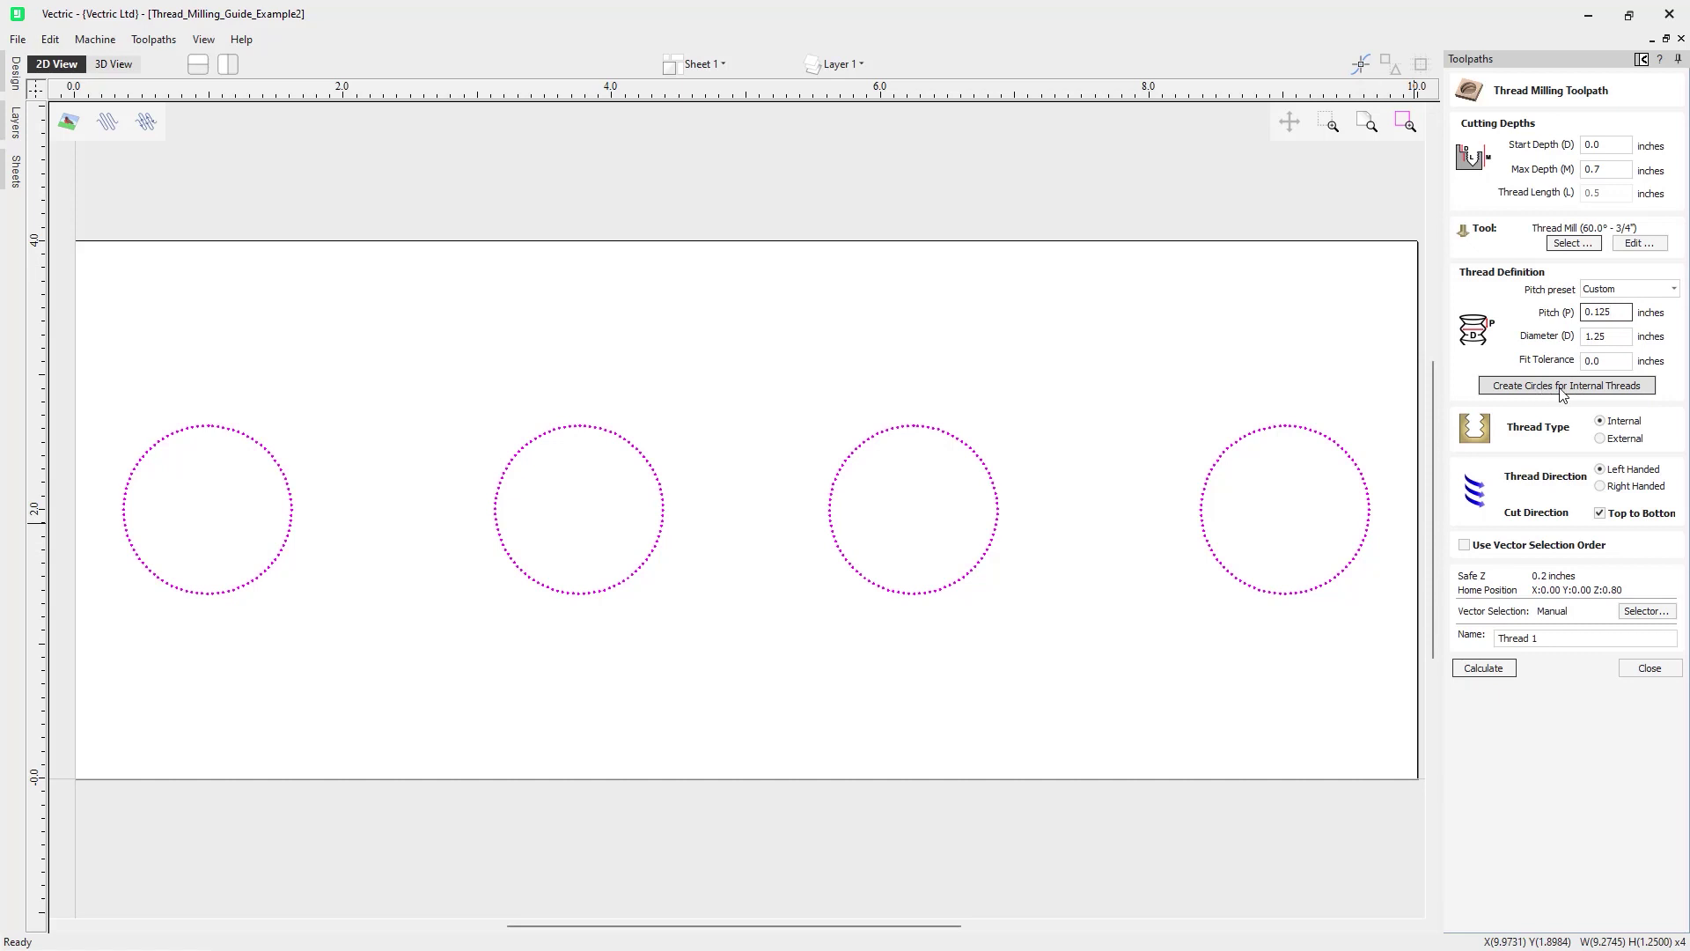
Create the internal-thread circles and move the four new inner circles to the Pockets layer
left_click(1581, 394)
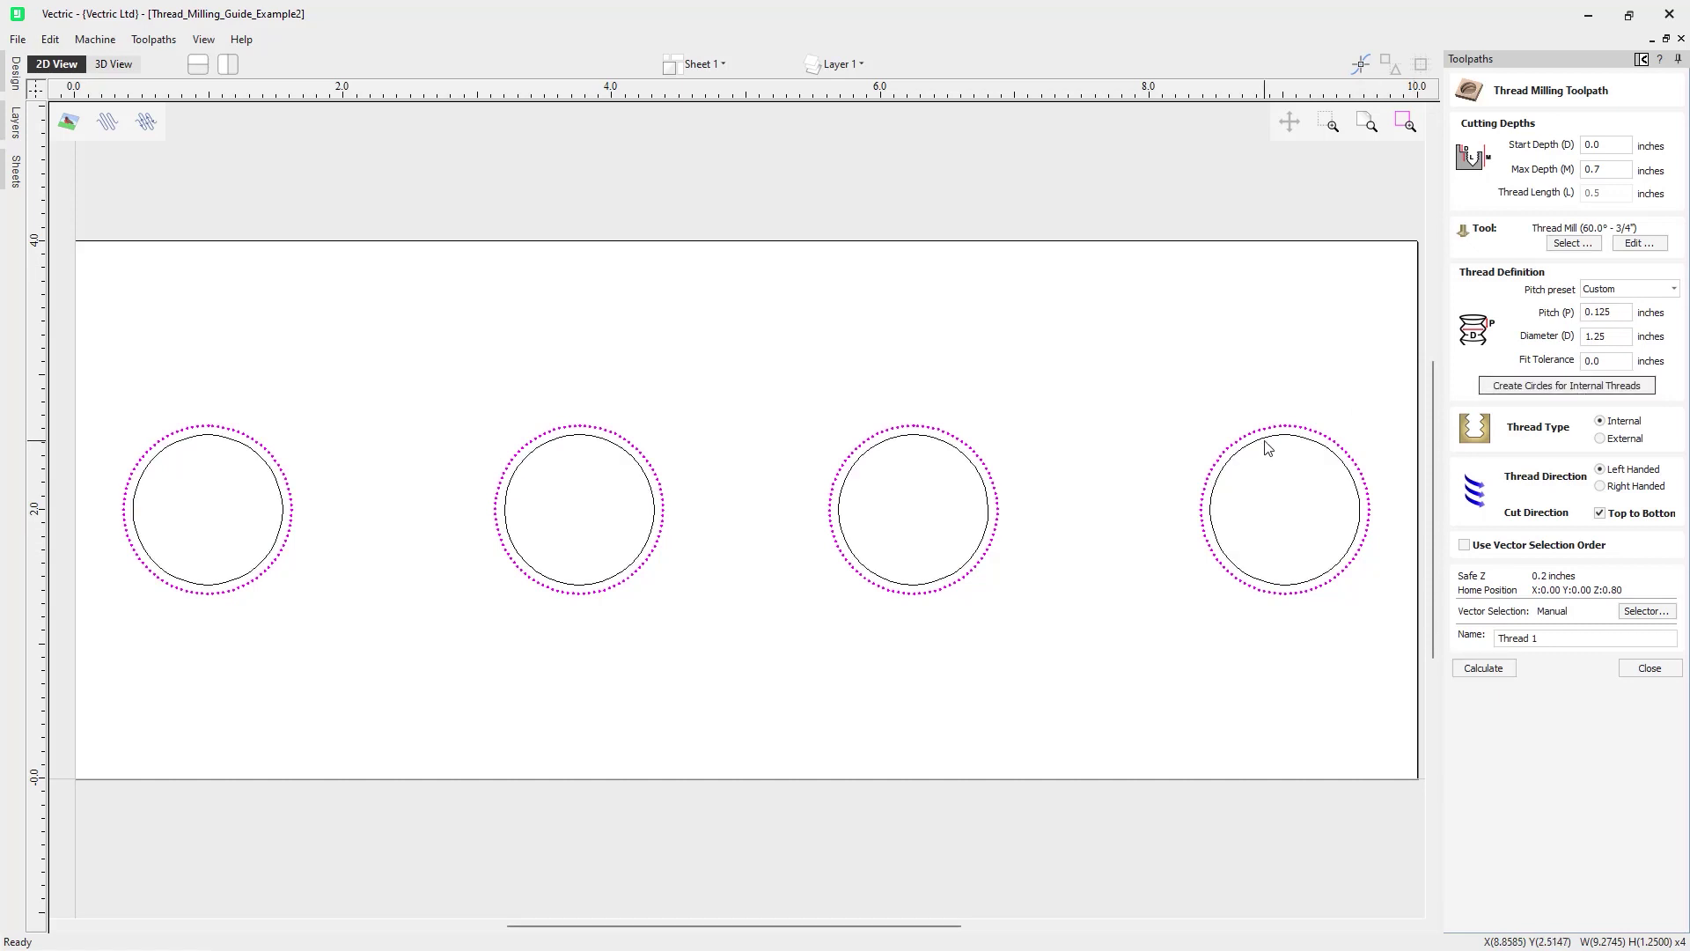
left_click(1266, 440)
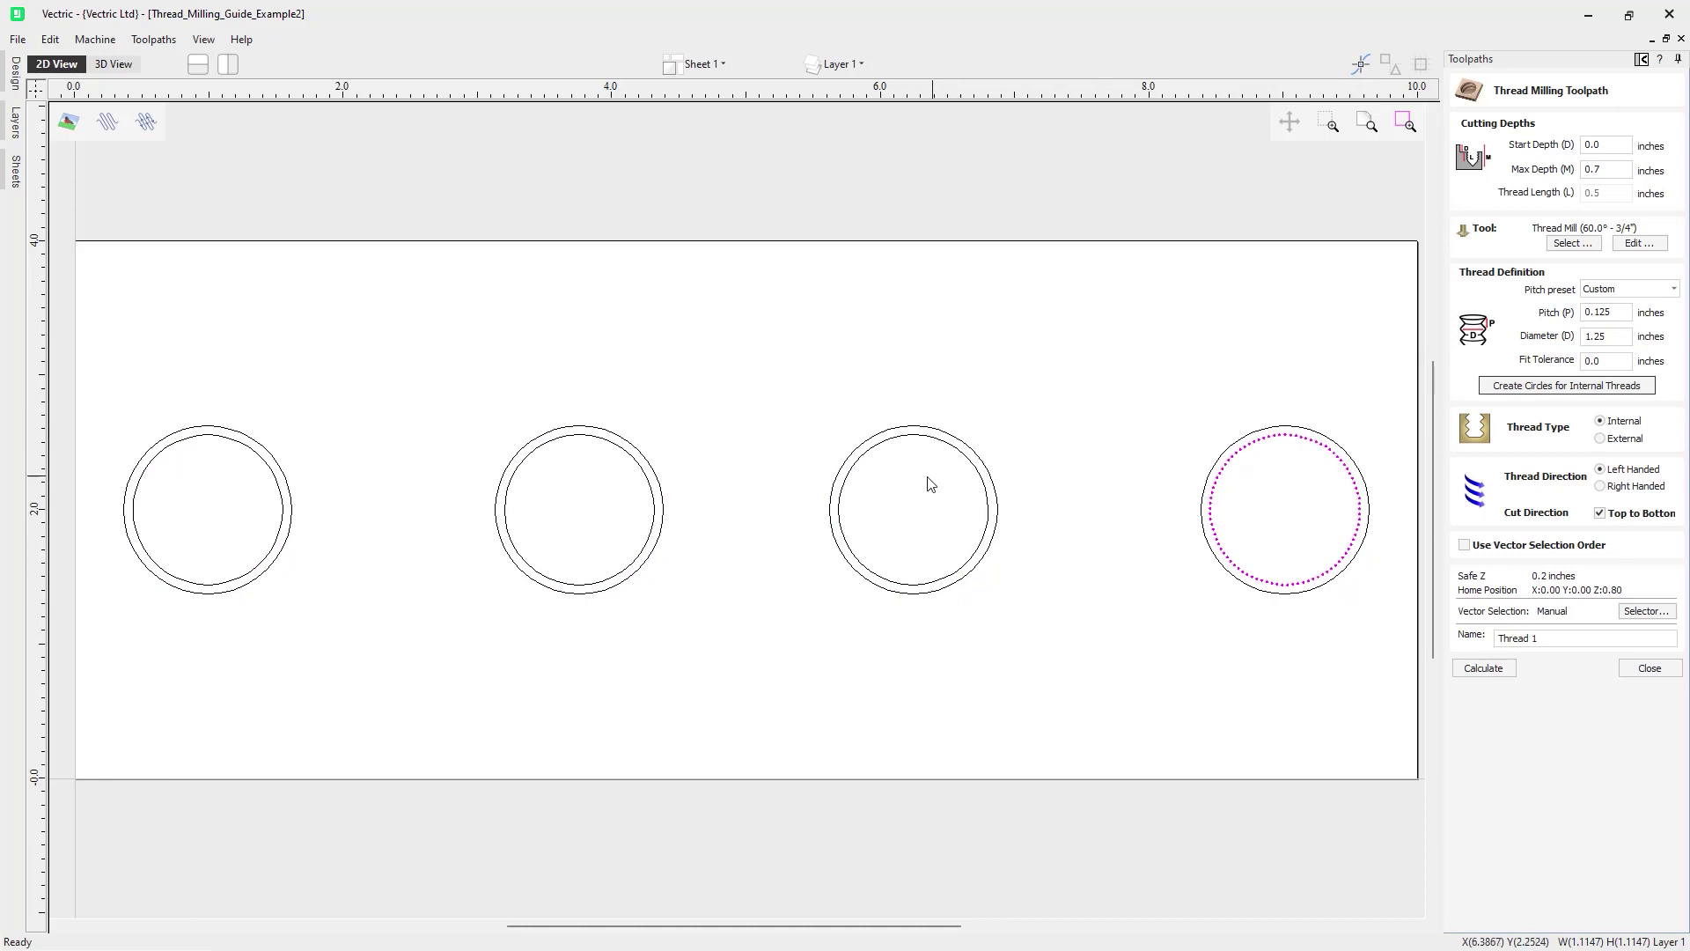
left_click(950, 449, "shift")
left_click(577, 435, "shift")
left_click(217, 440, "shift")
right_click(218, 440)
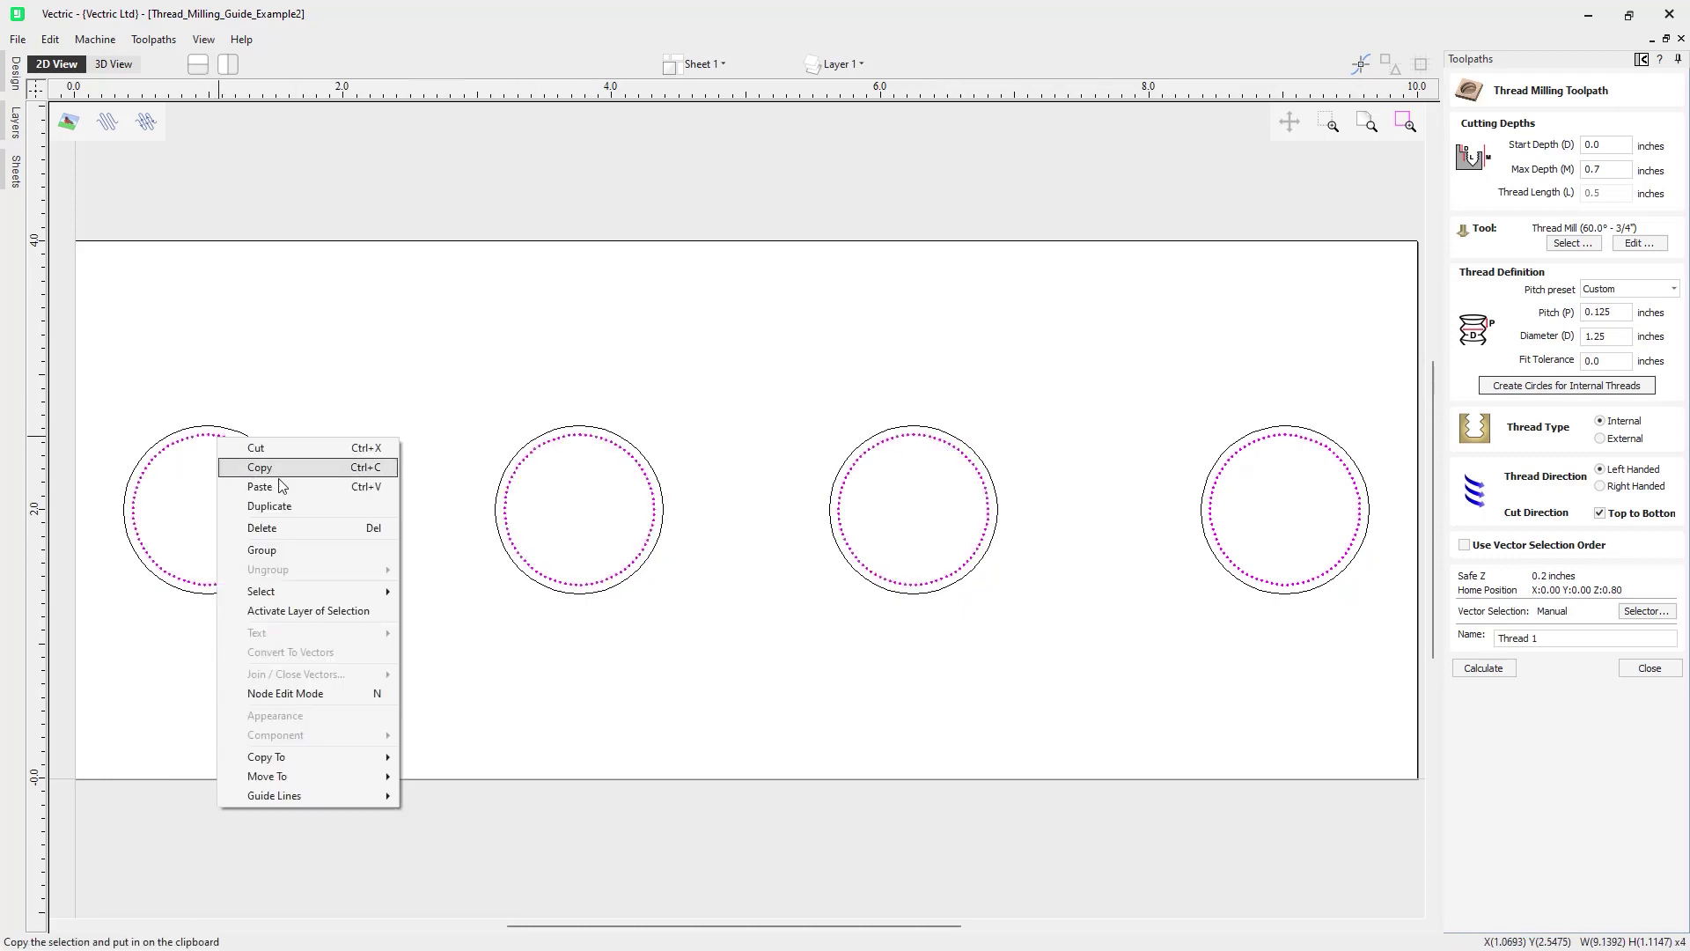
mouse_move(377, 782)
mouse_move(459, 817)
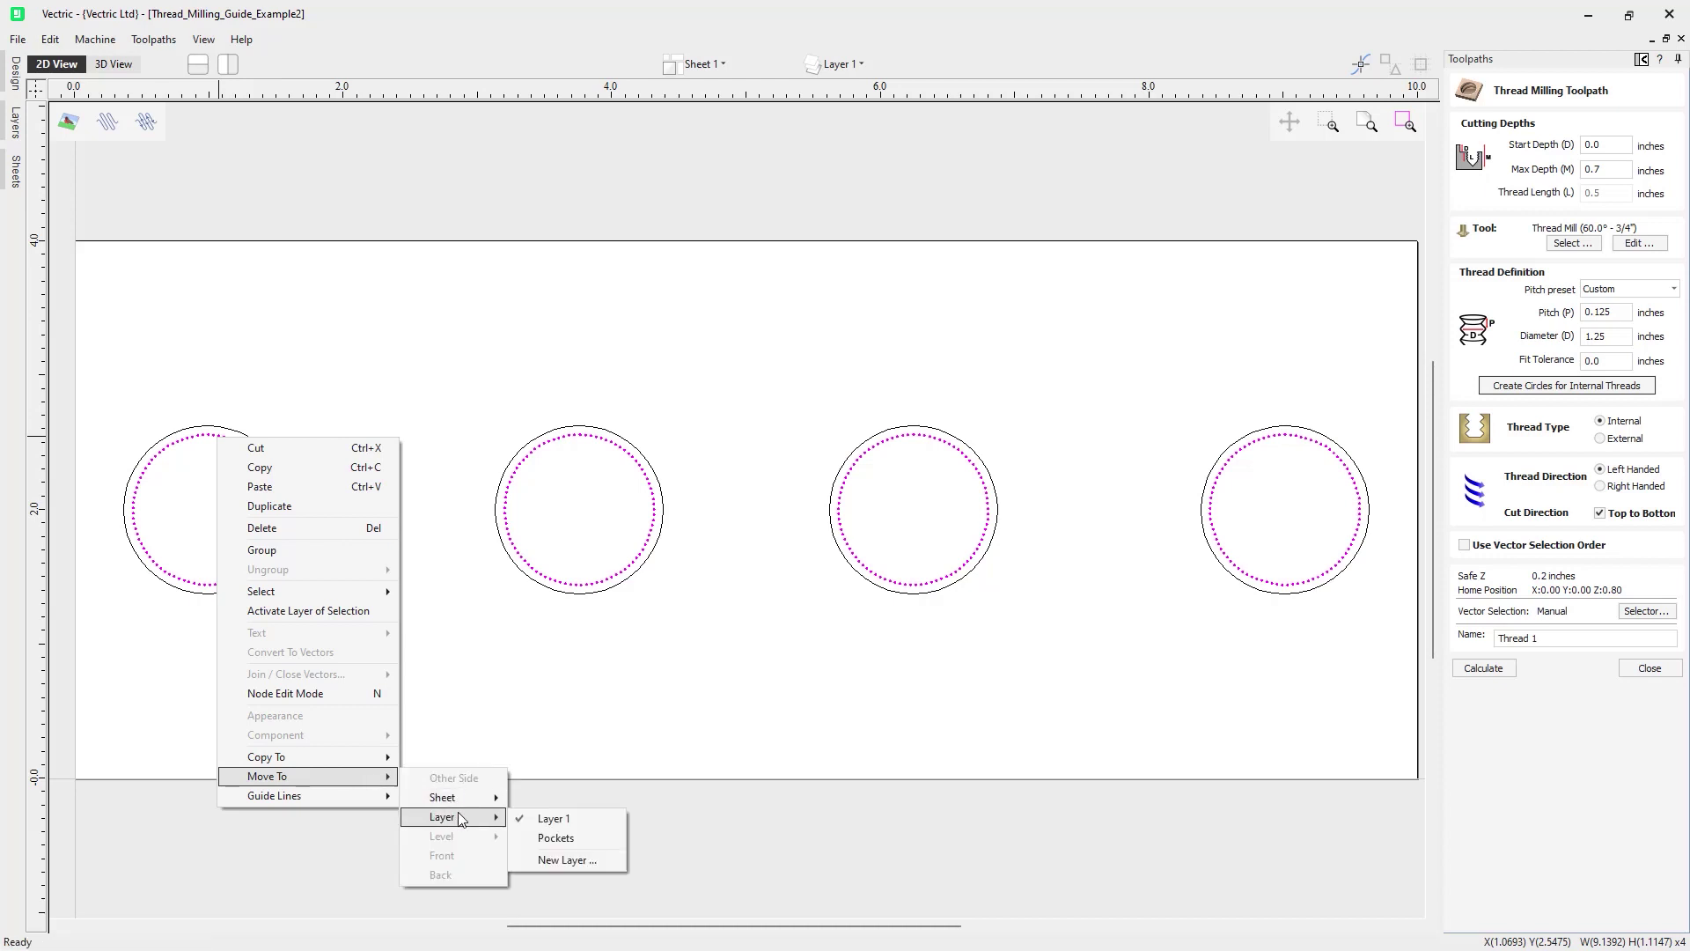
left_click(574, 838)
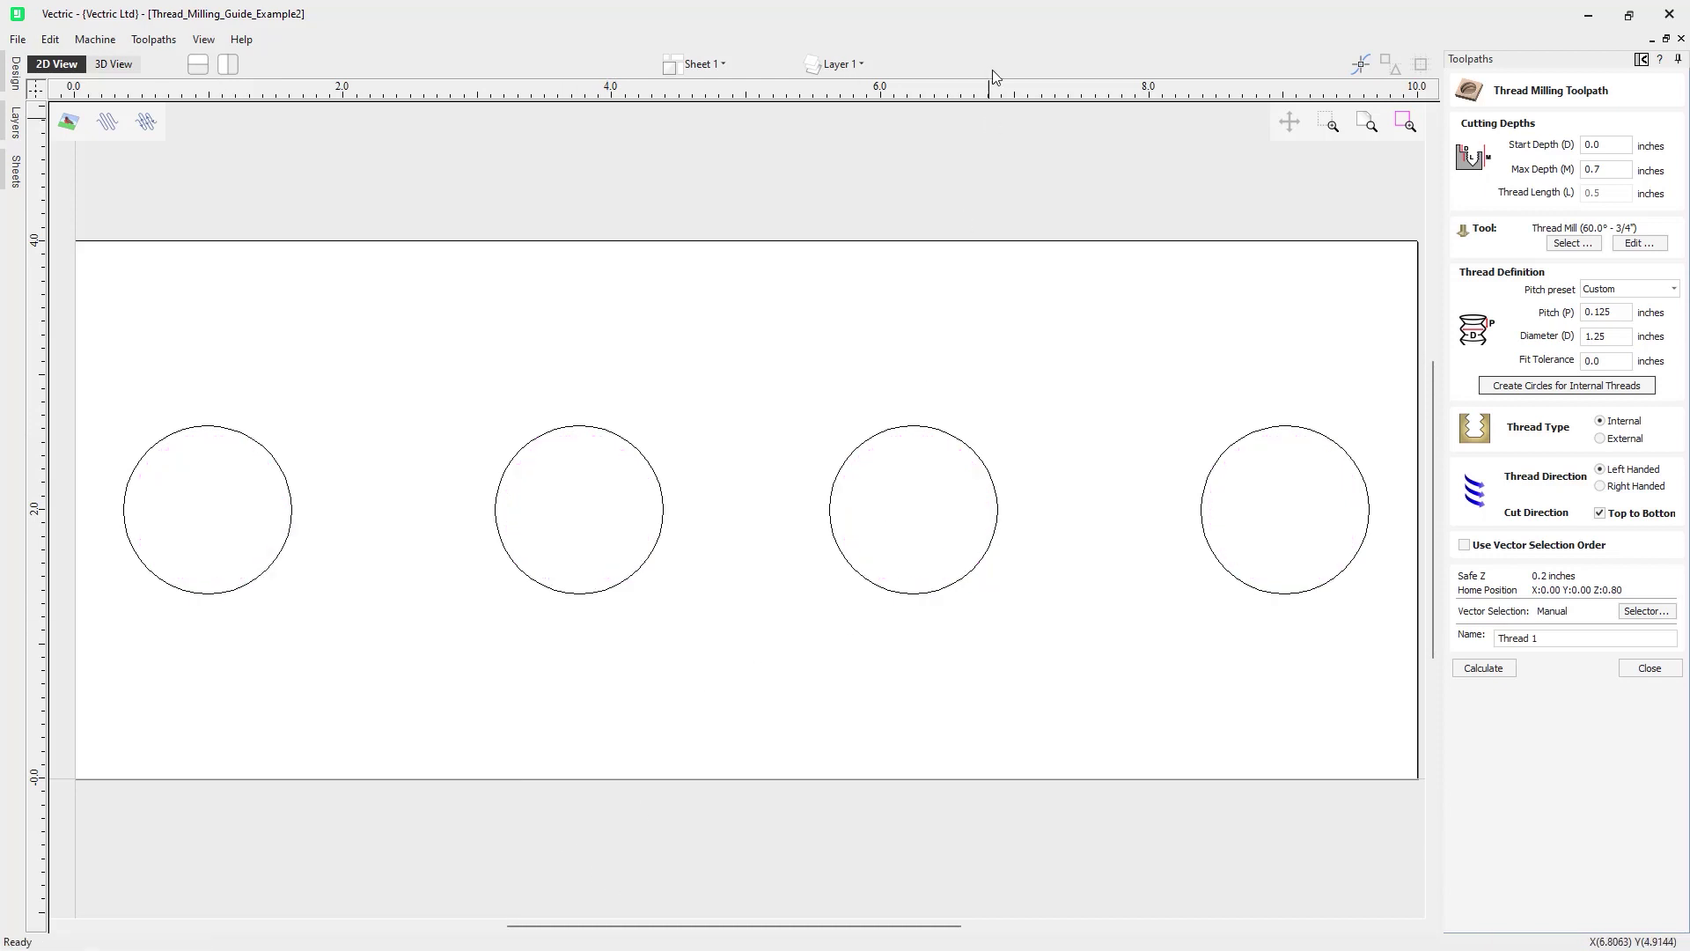
Make the Pockets layer visible
left_click(847, 63)
left_click(838, 111)
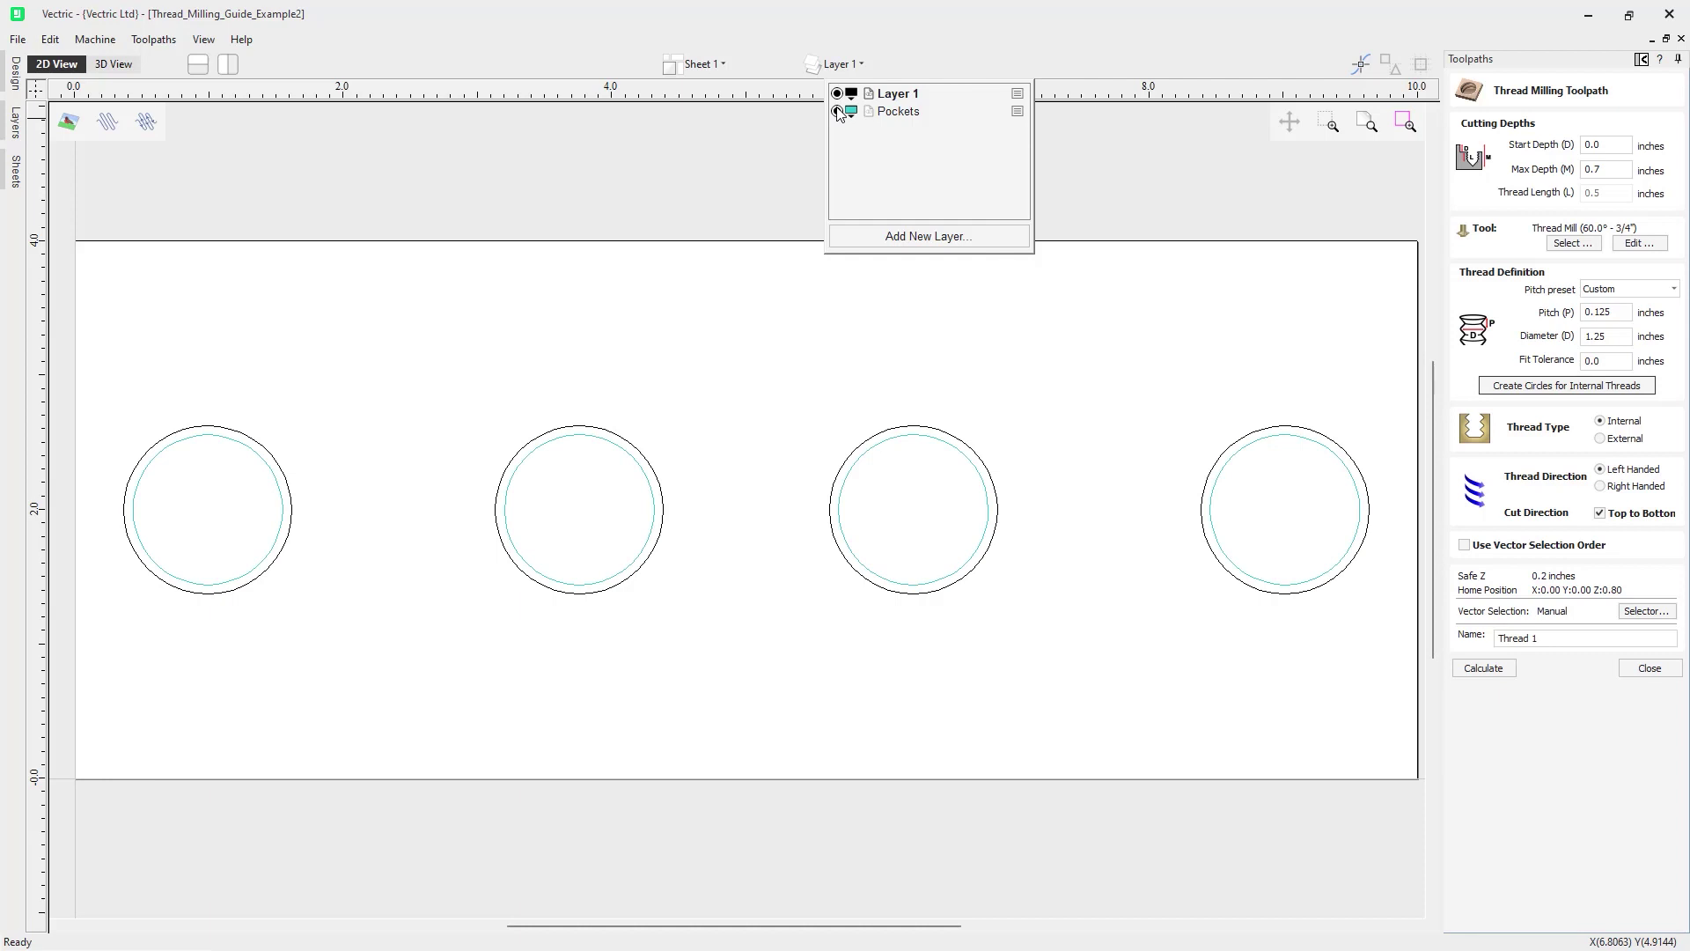
left_click(768, 406)
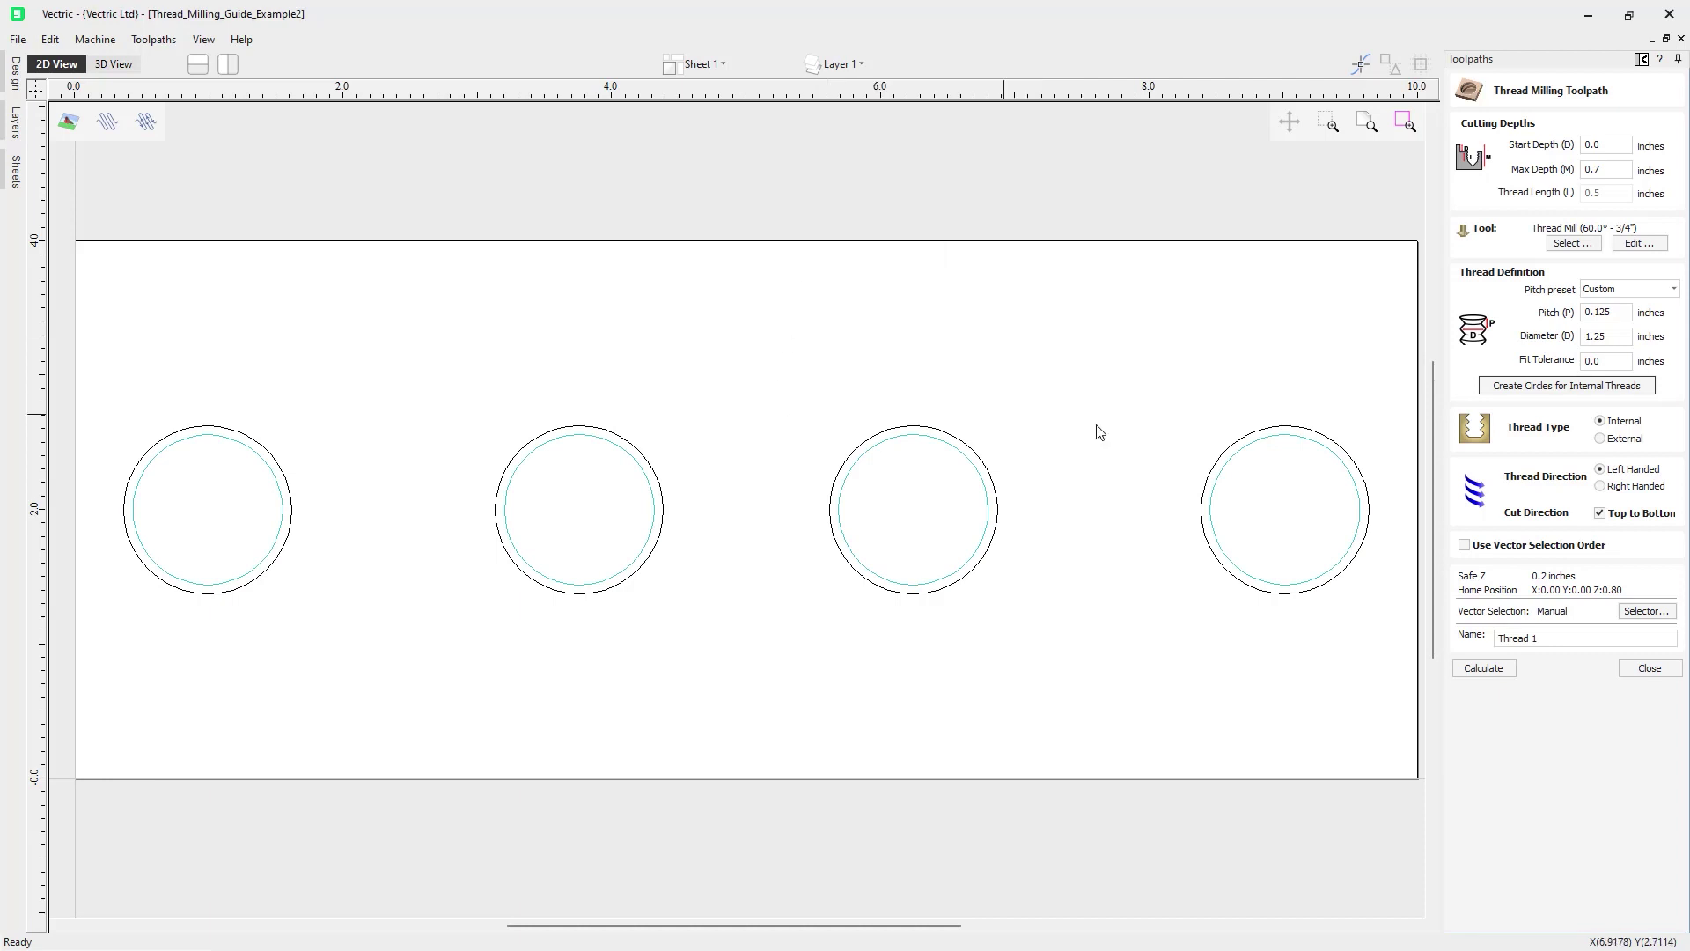
Select the four outer circles, calculate the Thread 1 toolpath, and leave the preview settings
left_click(1282, 429)
left_click(955, 440, "shift")
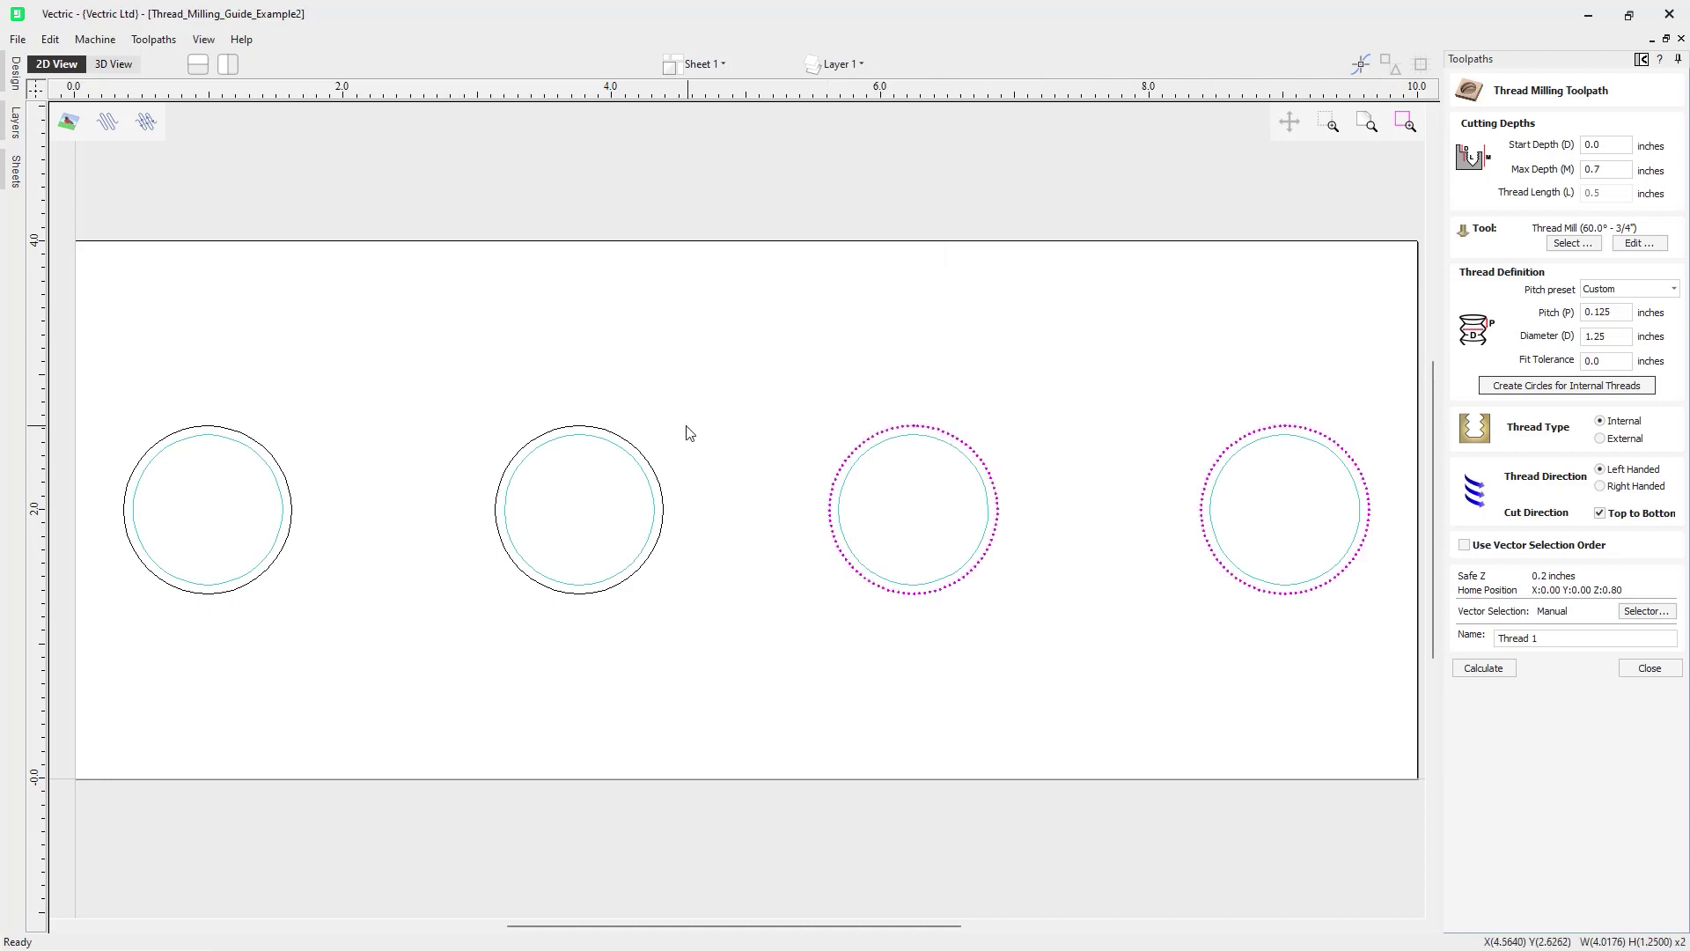
left_click(598, 429, "shift")
left_click(228, 429, "shift")
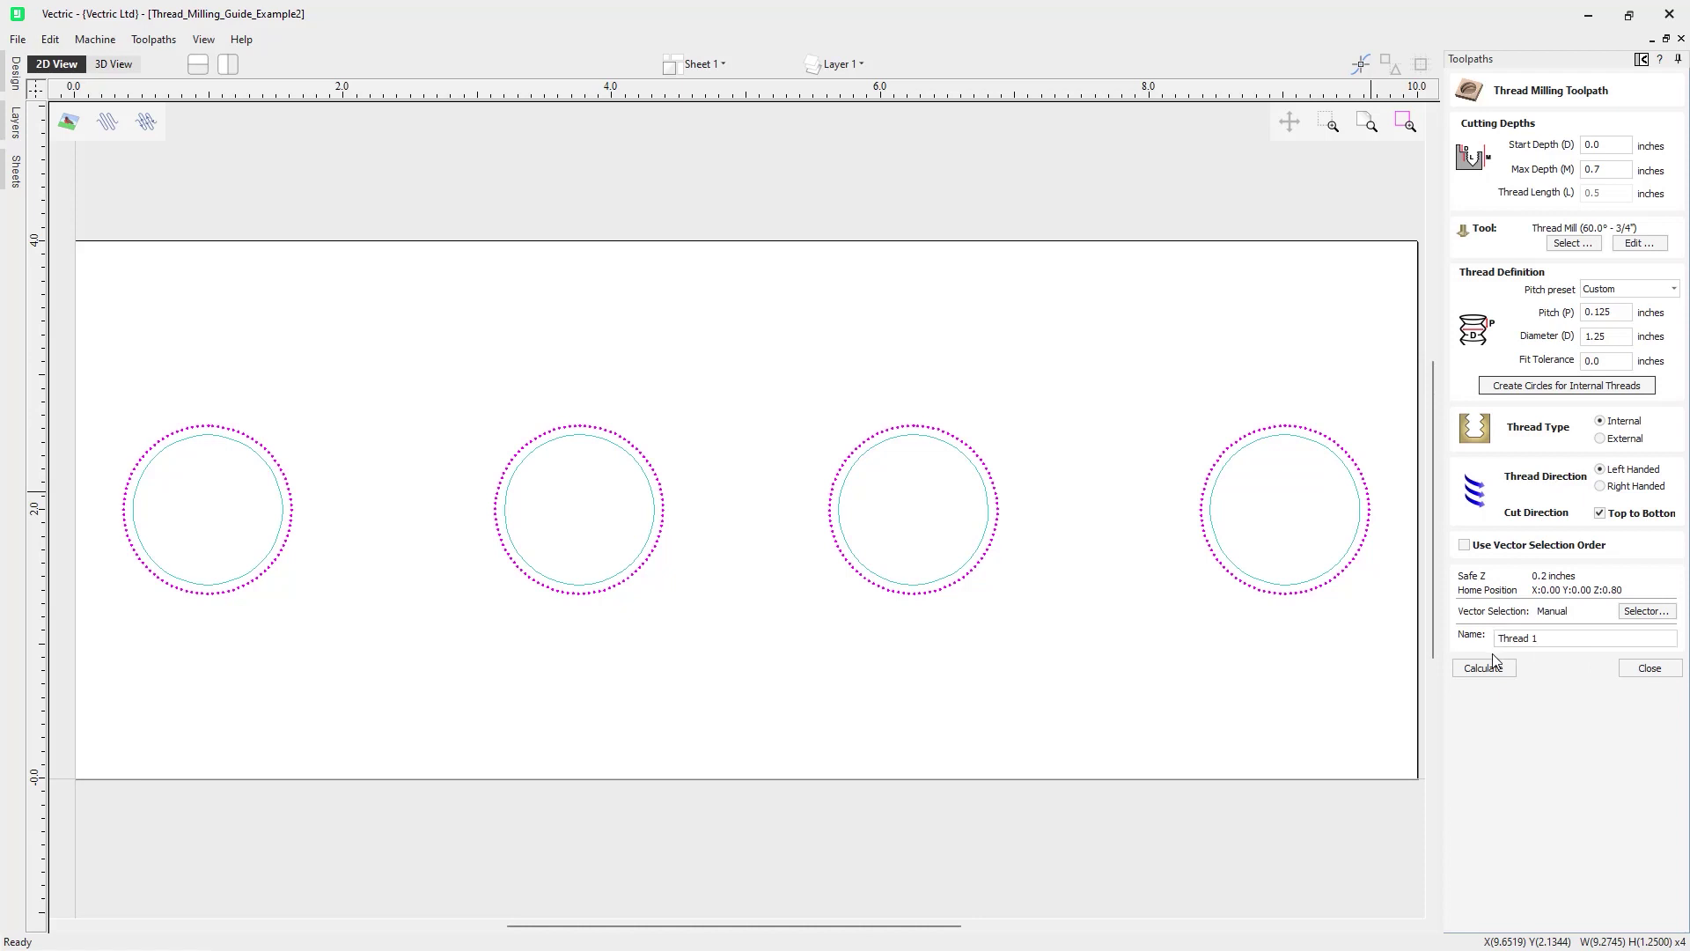
left_click(1503, 677)
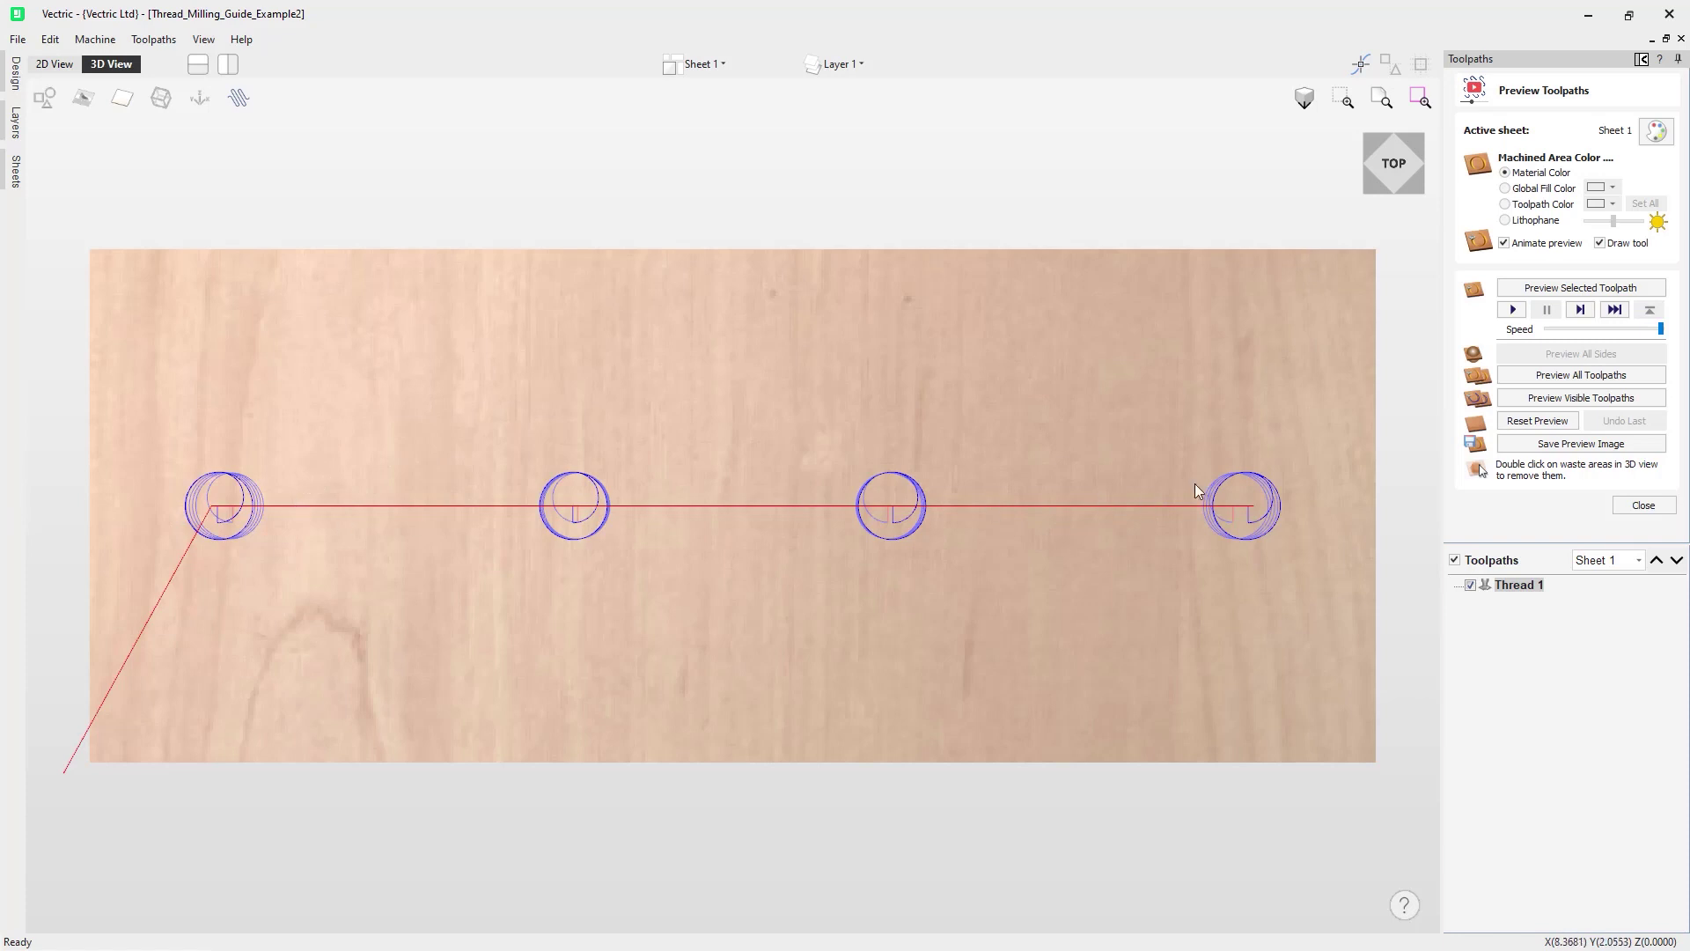
left_click(1641, 505)
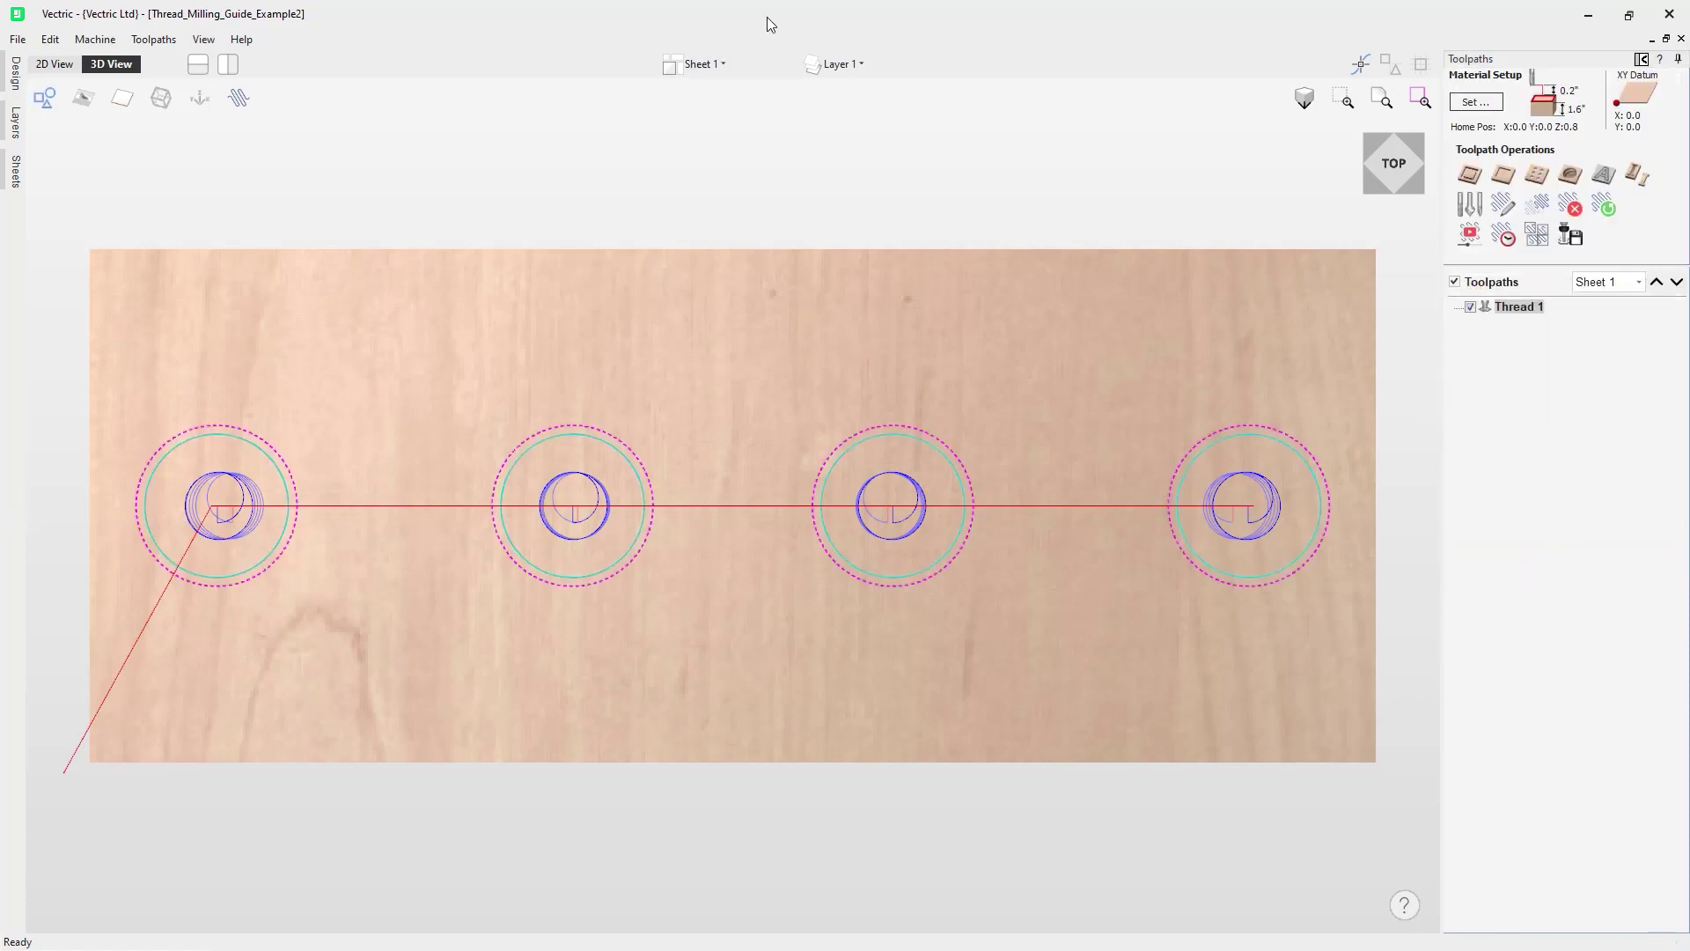
Select the four inner circles on the Pockets layer and start a pocket toolpath with a cut depth of 0.75 inches
left_click(843, 64)
left_click(872, 114)
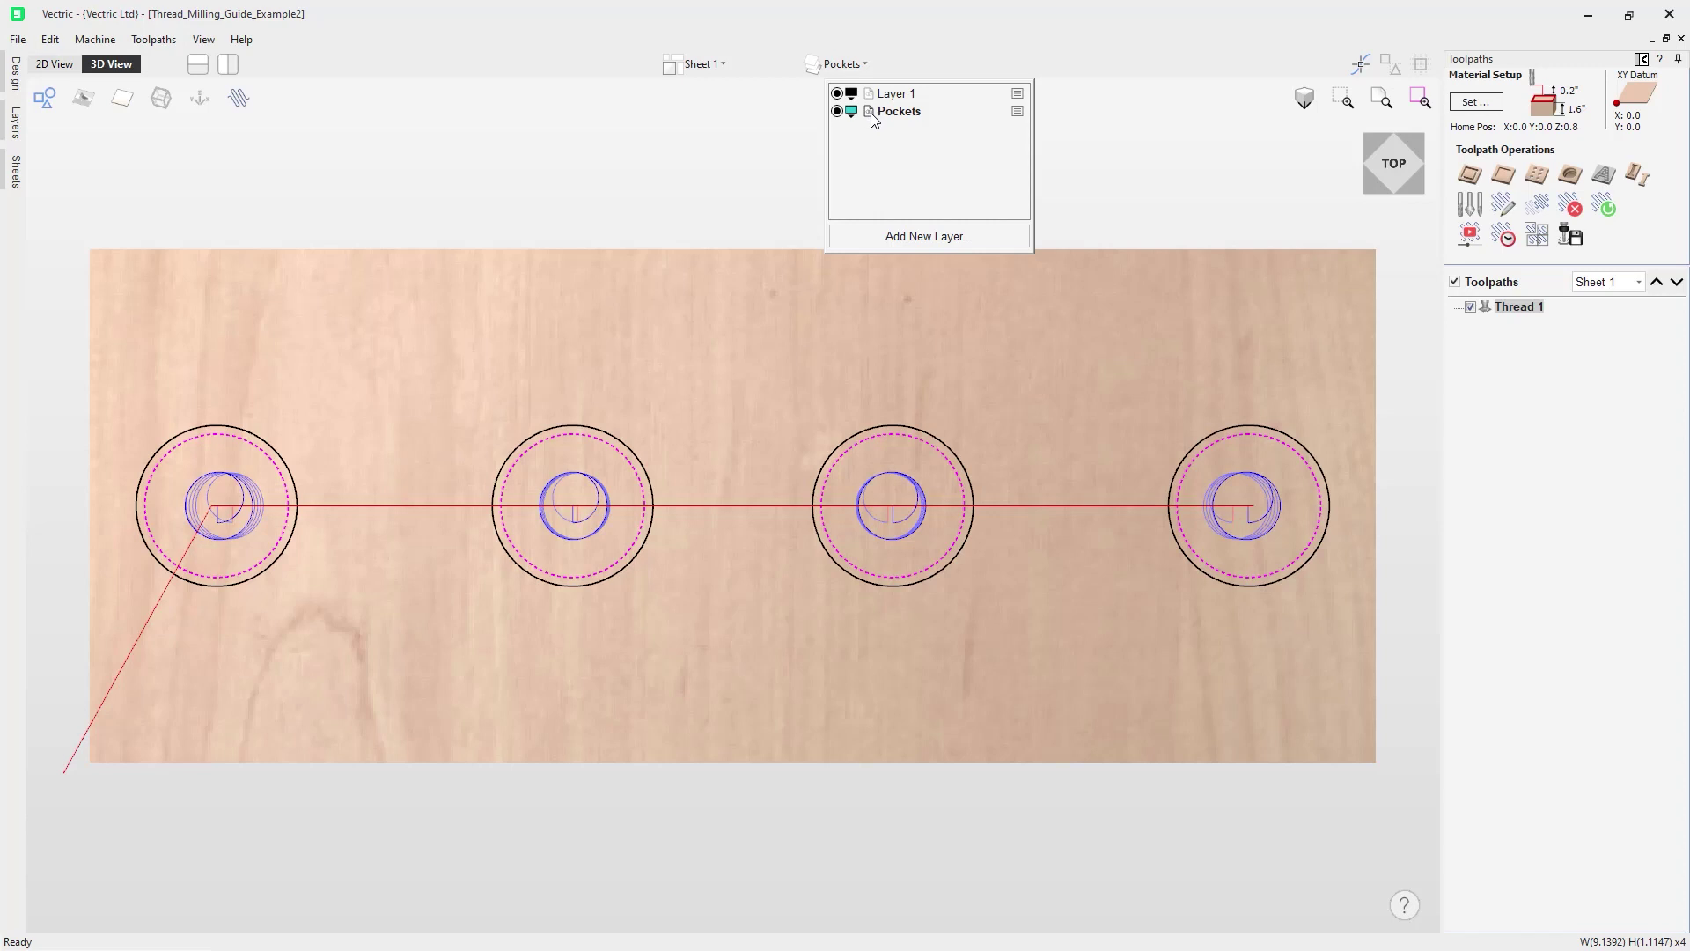
left_click(1503, 174)
left_click(1584, 154)
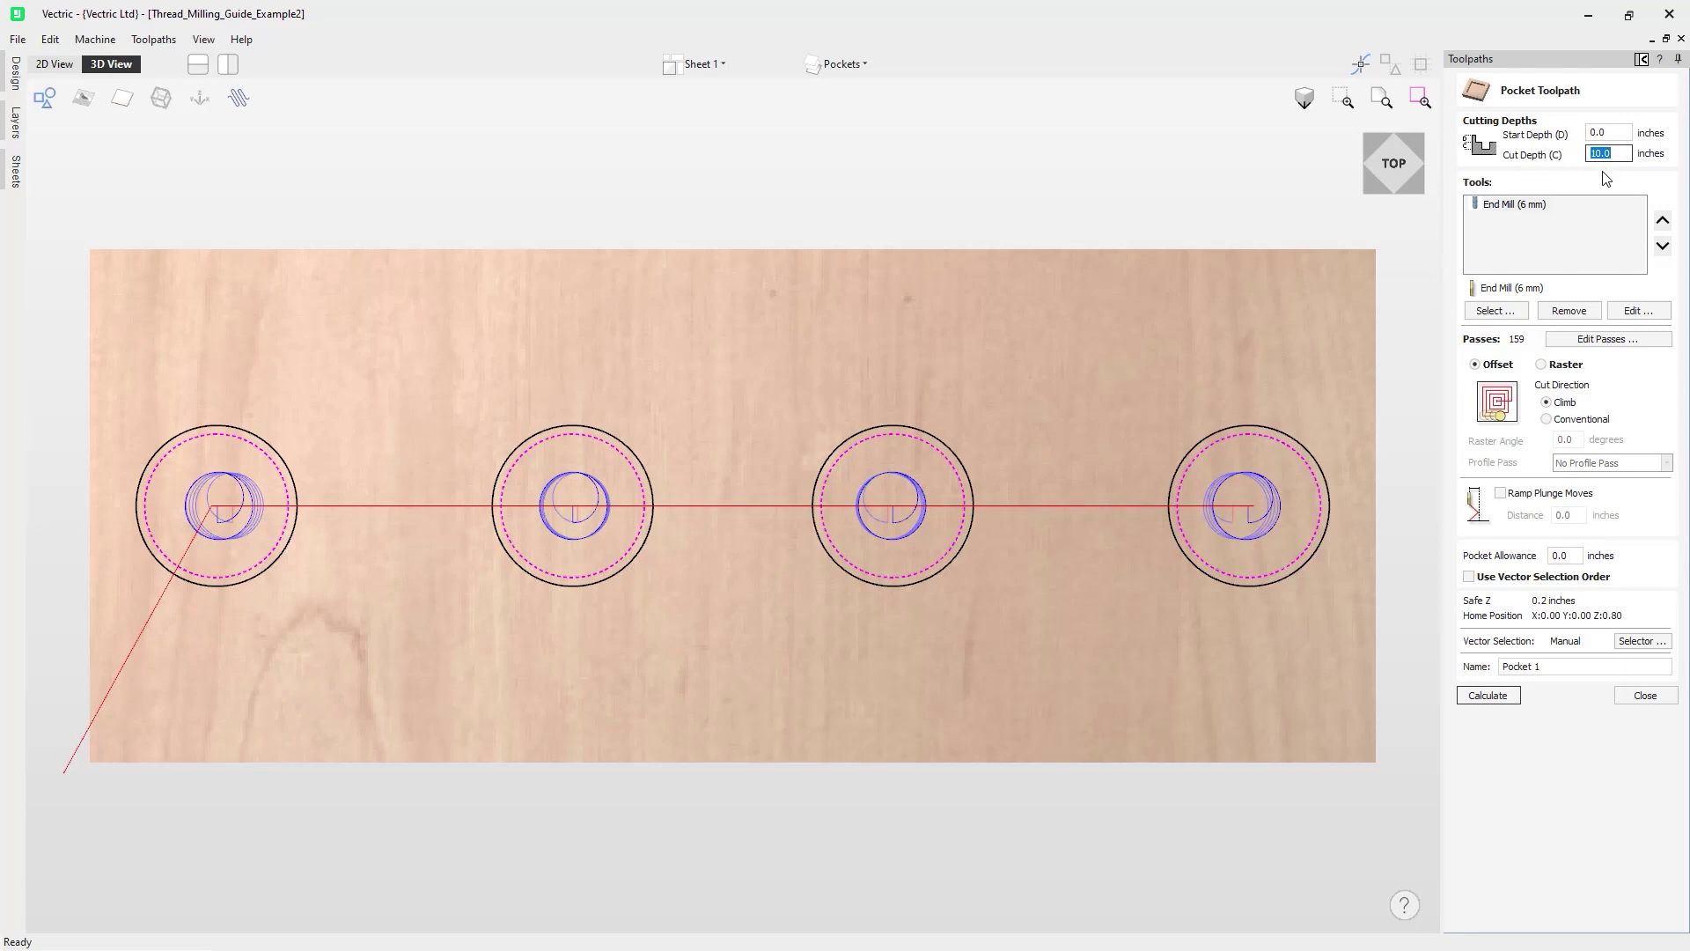
type("0.")
Replace the pocket's tool with the imperial End Mill (1/4"), name the toolpath Pocket, and calculate it
left_click(1551, 315)
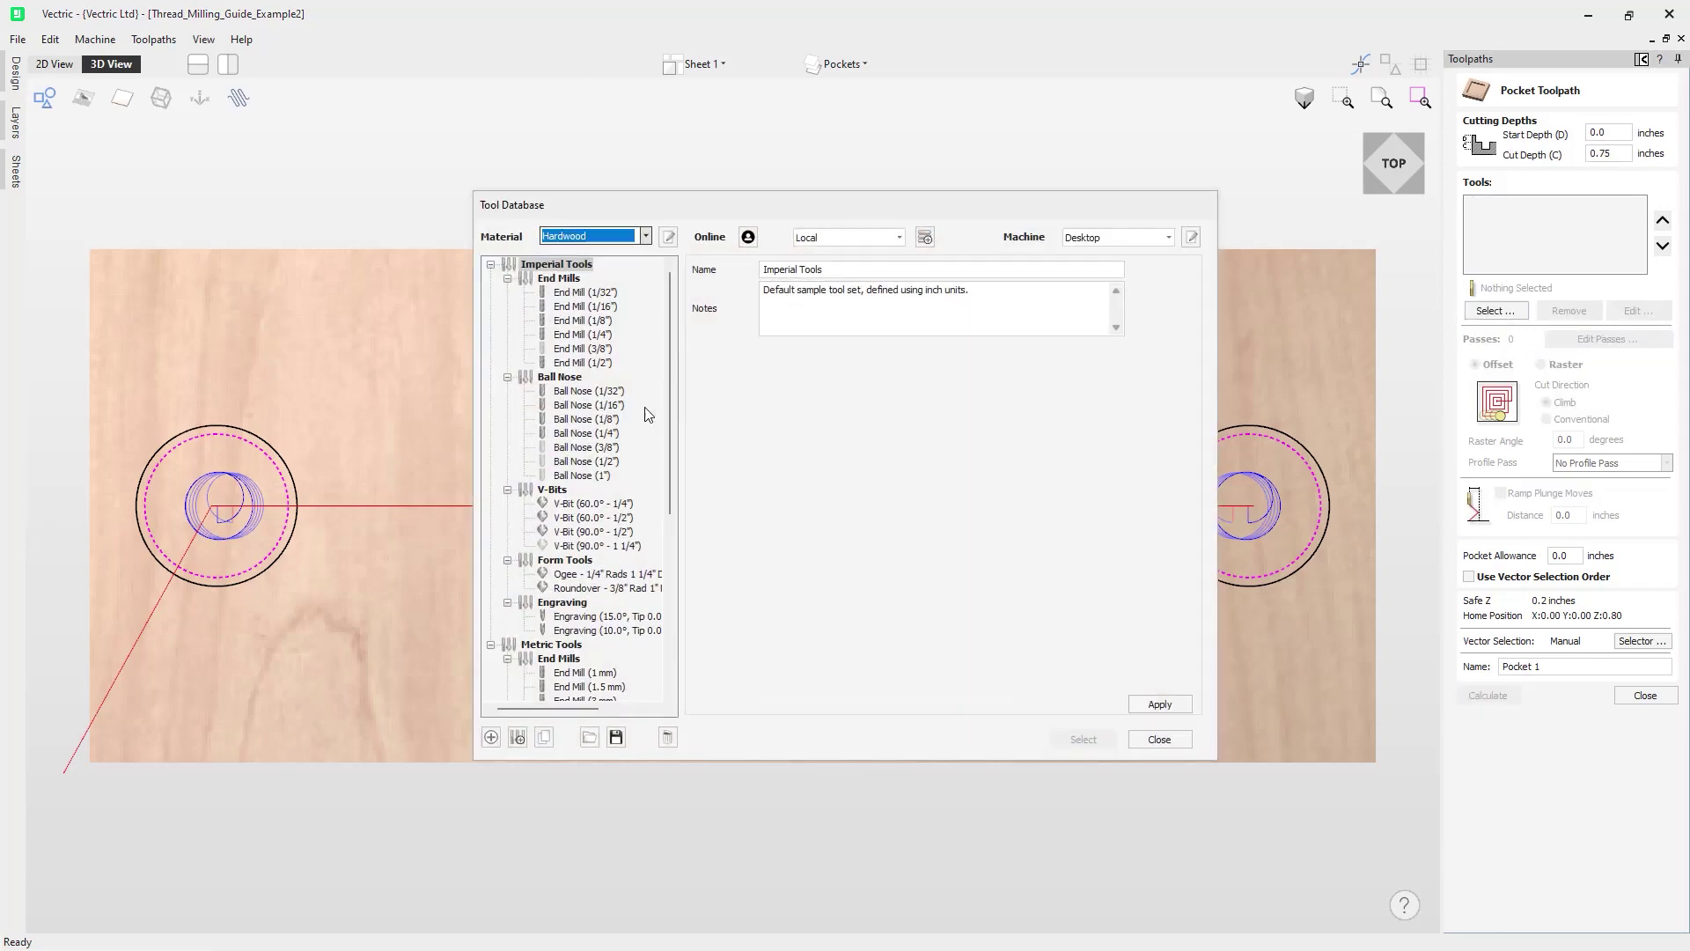
left_click(595, 333)
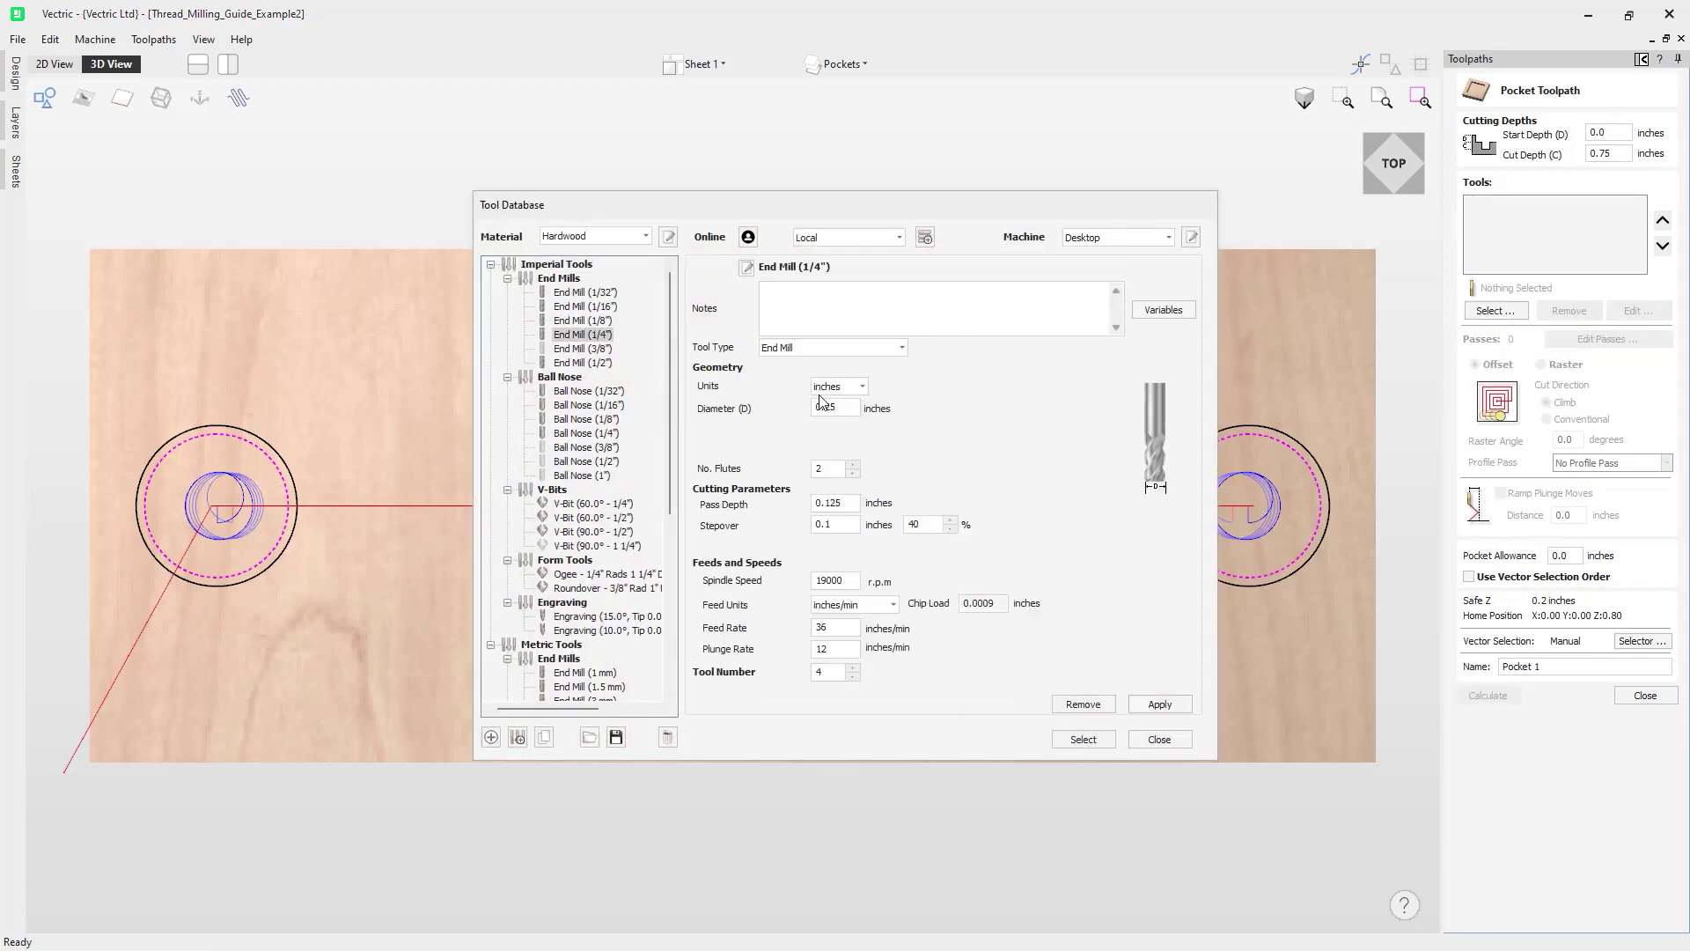
left_click(1082, 739)
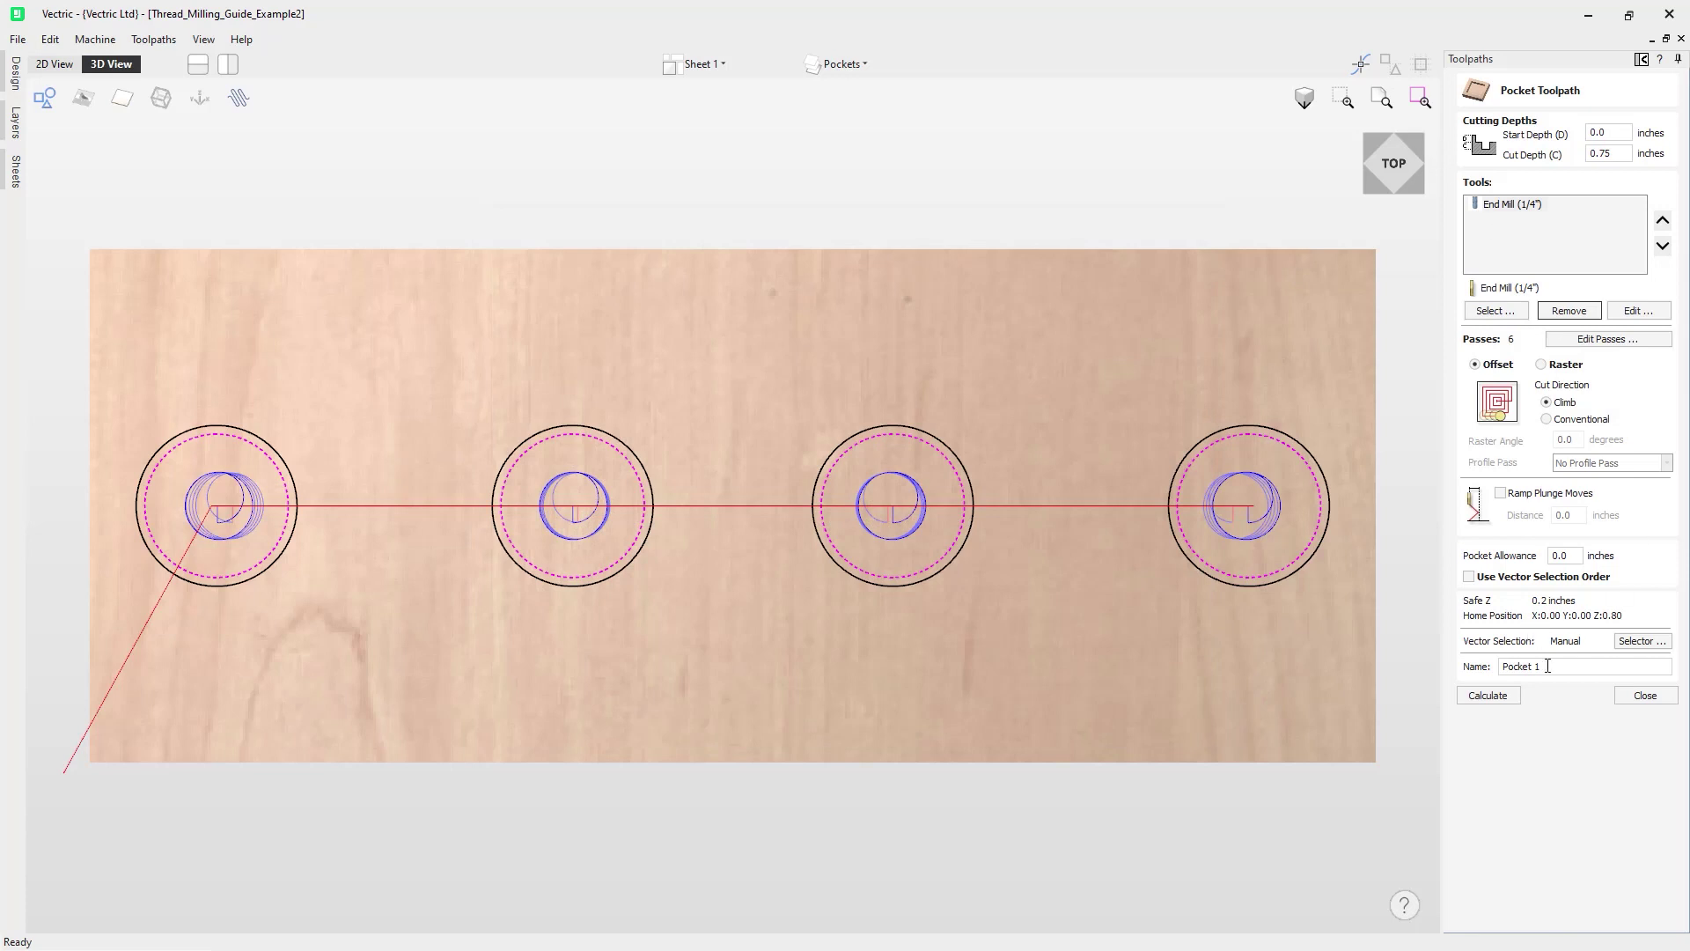
left_click(1547, 666)
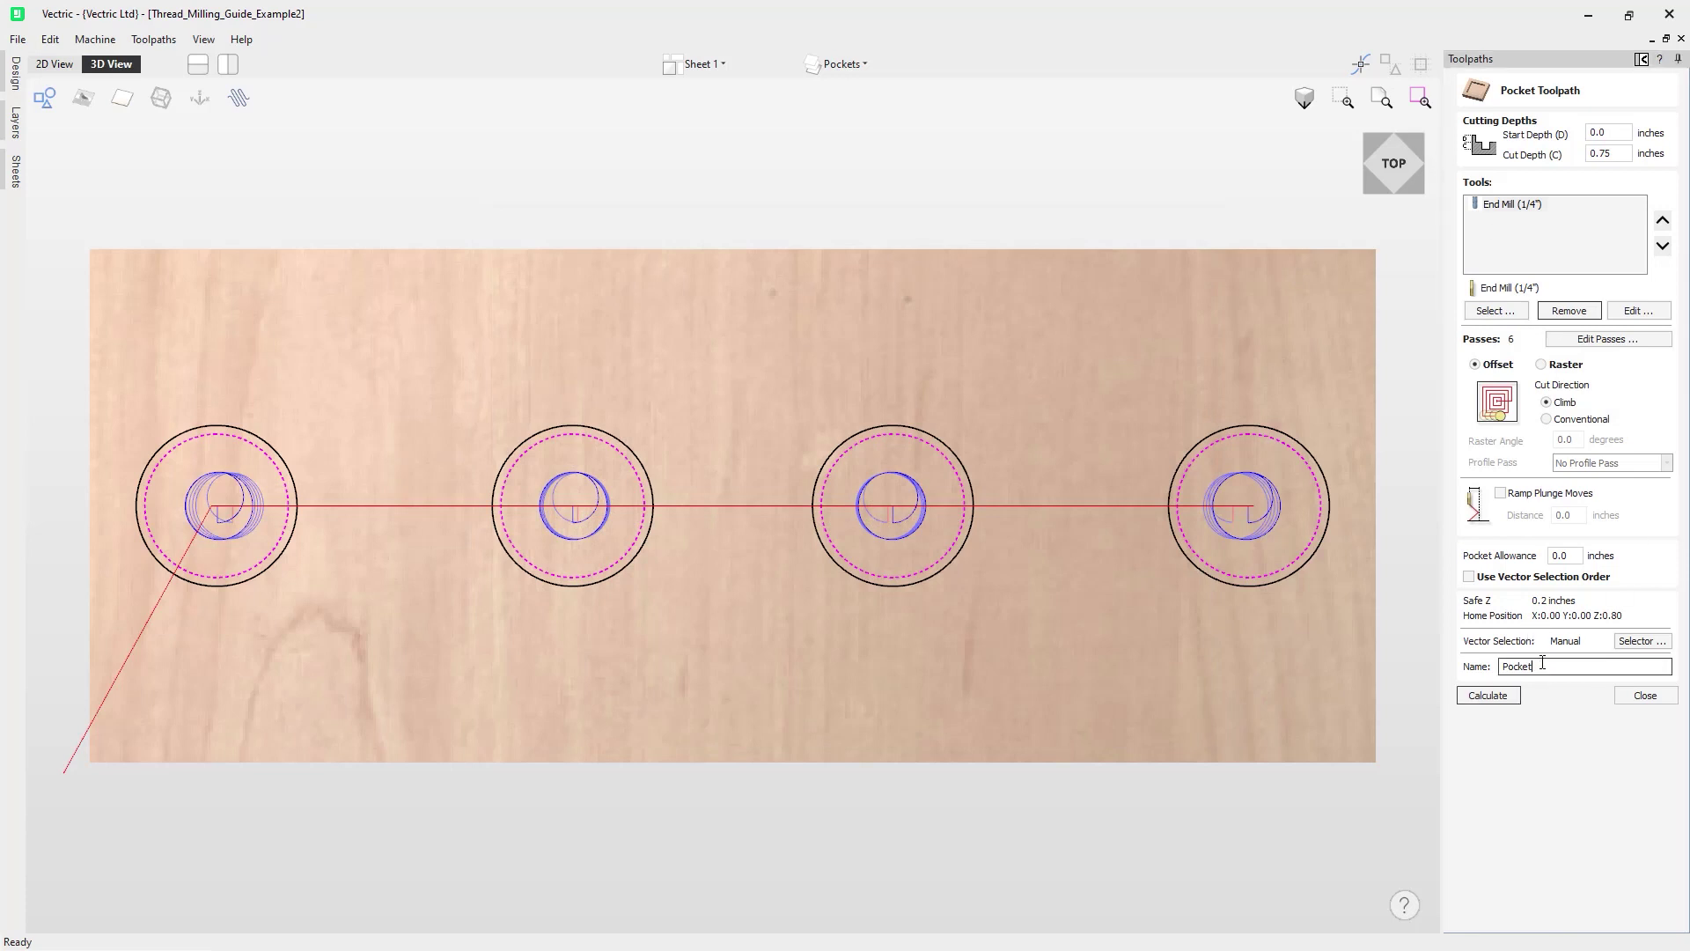
left_click(1487, 695)
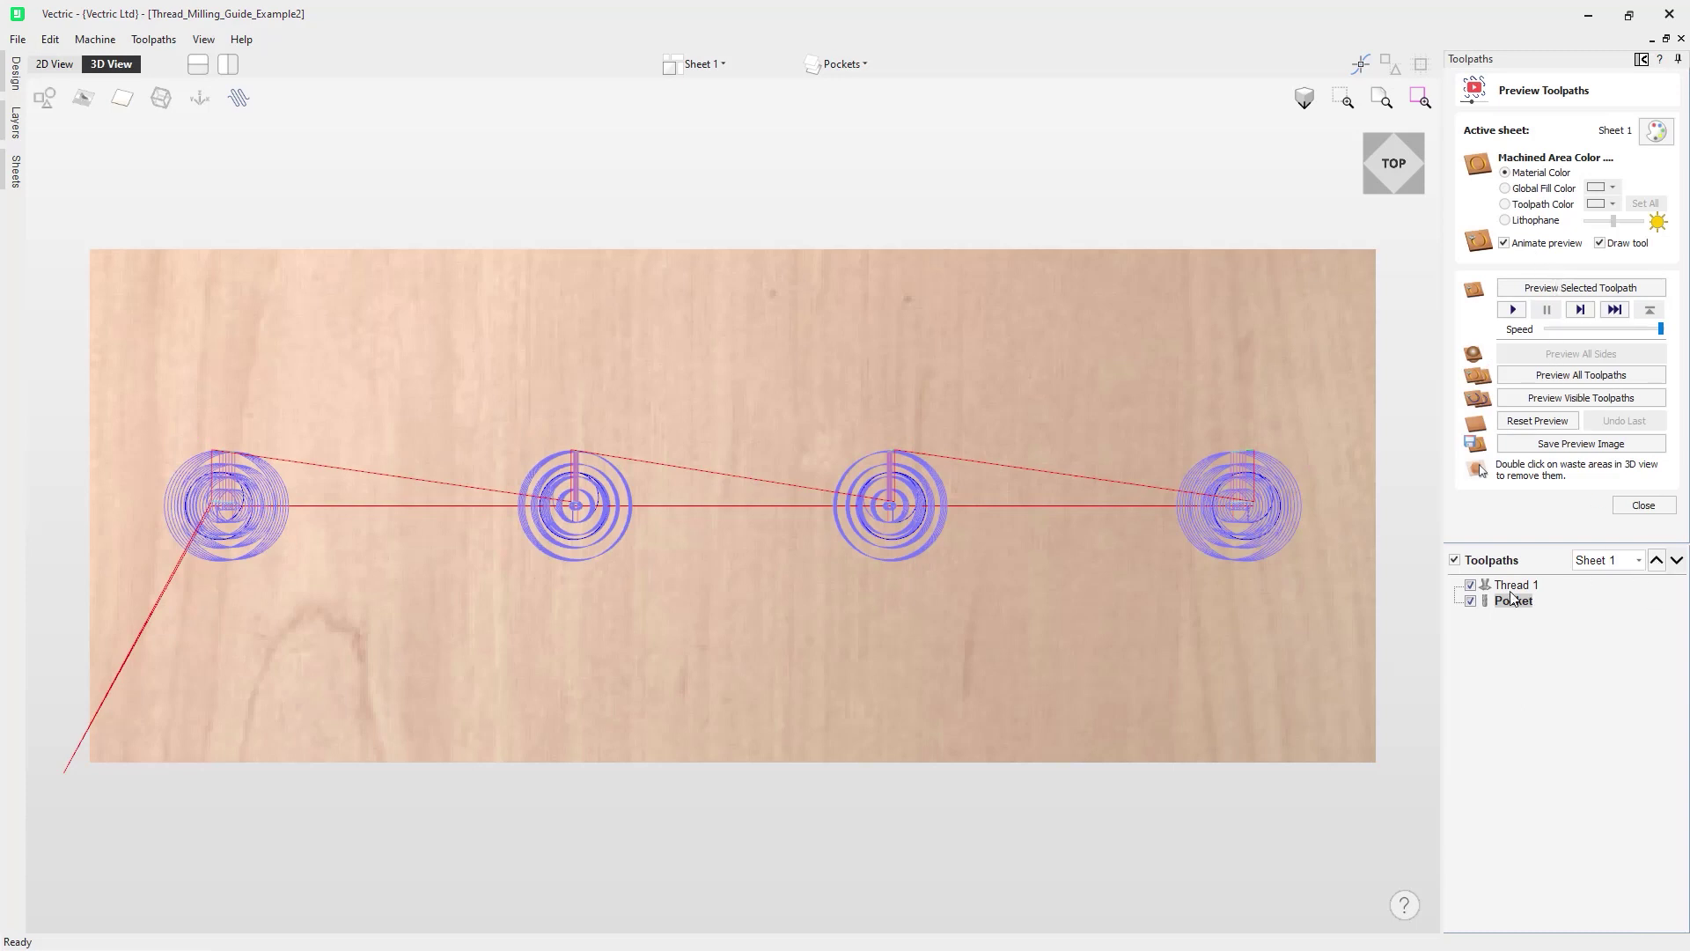
Place the Pocket toolpath ahead of Thread 1 in the toolpath order and preview its cut
left_click_drag(1513, 604, 1533, 584)
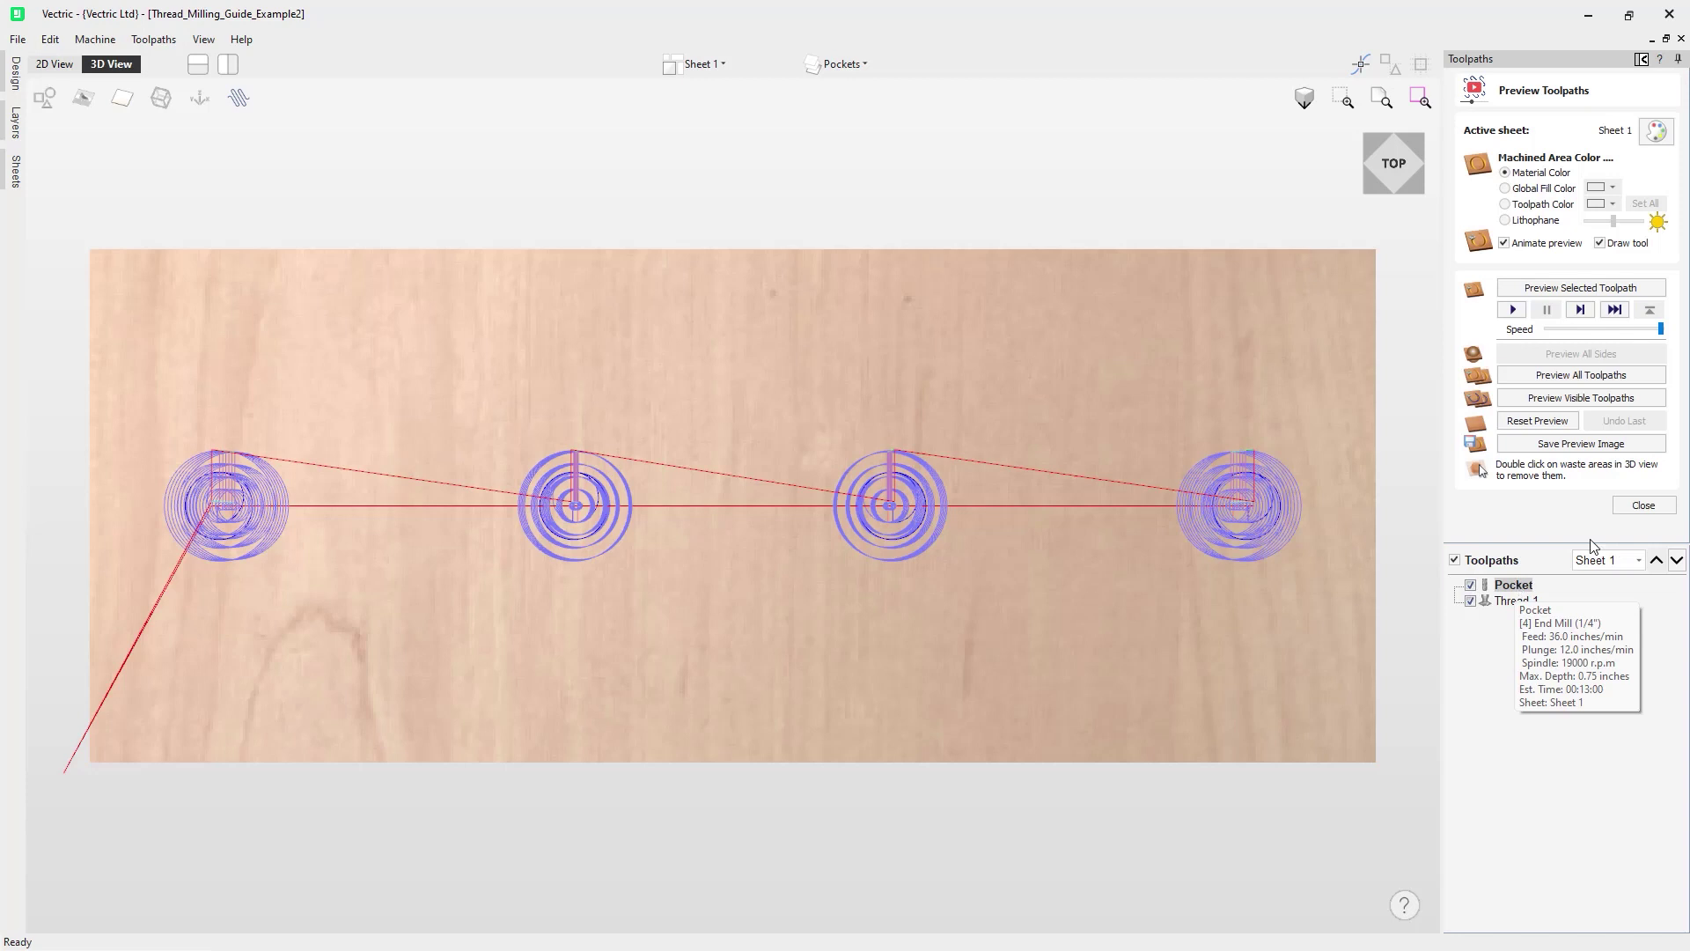
left_click(1580, 287)
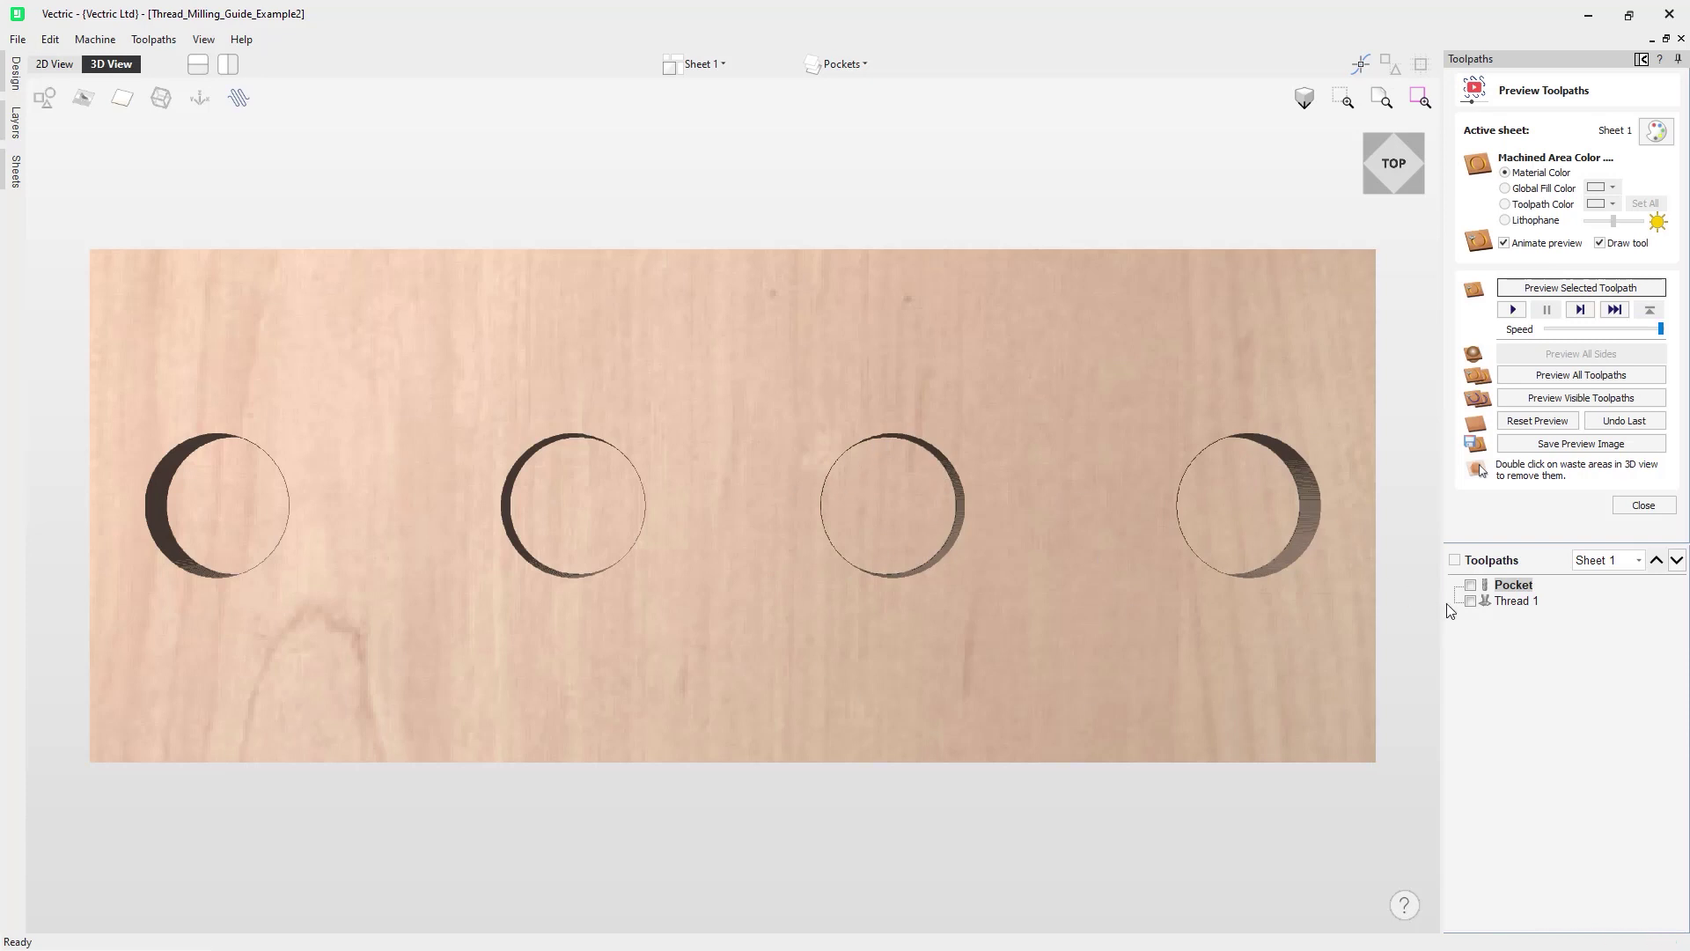
Display the Thread 1 toolpath and examine its passes inside the cut pockets from an angled close-up view
left_click(1470, 602)
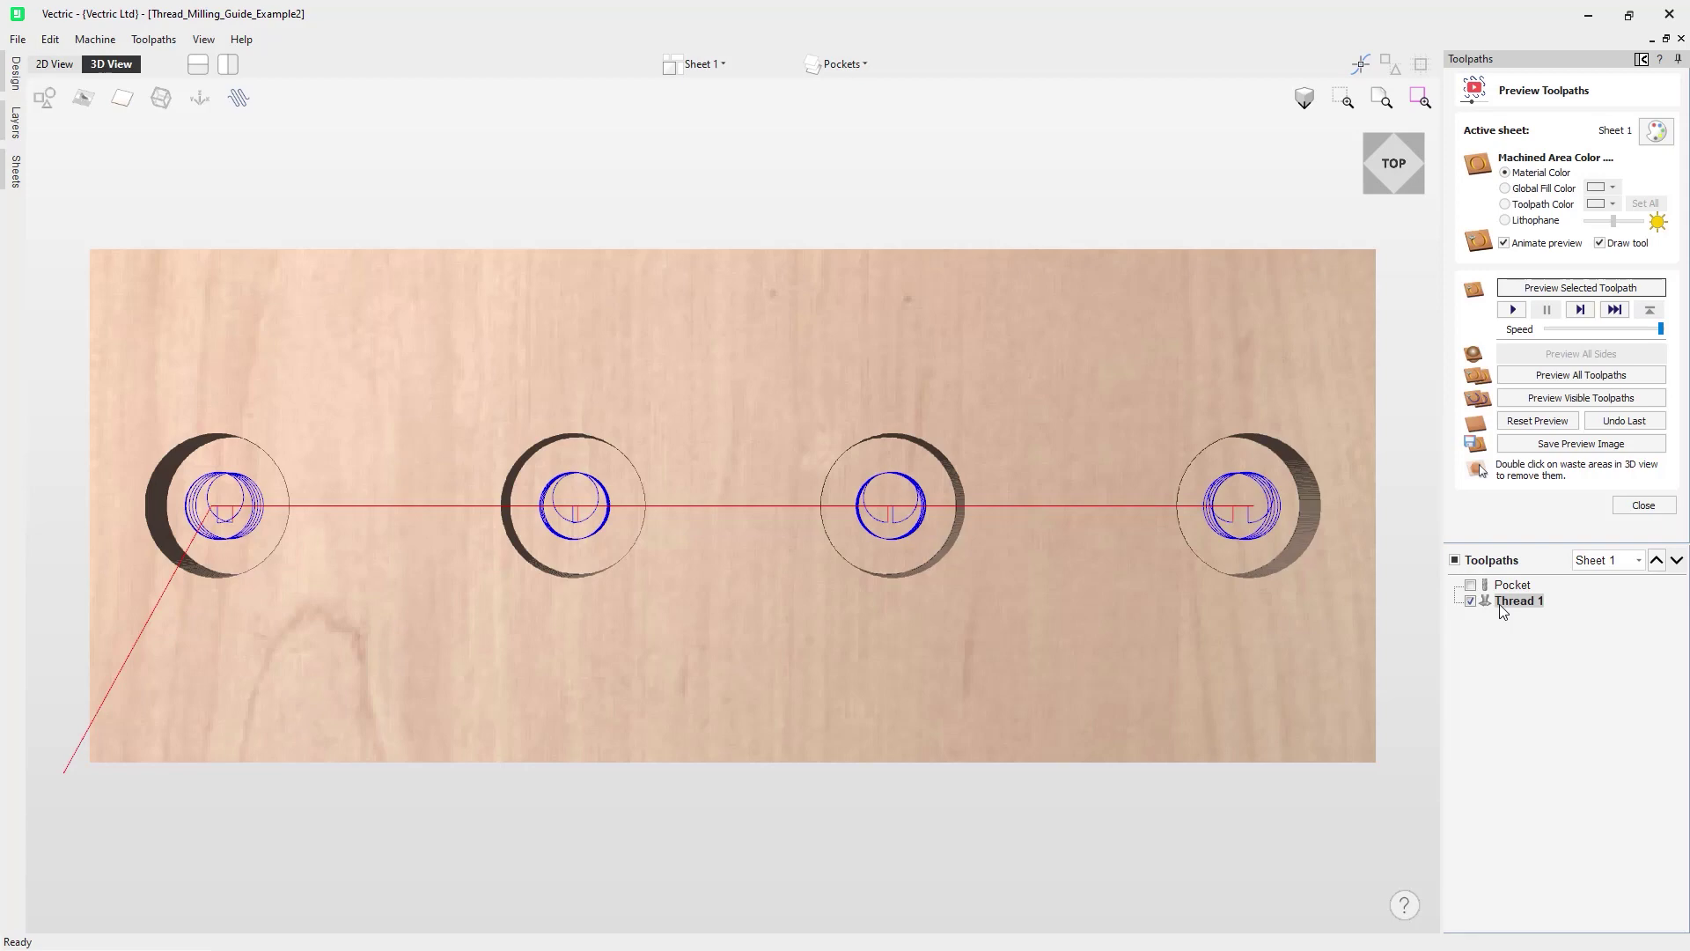
left_click_drag(715, 678, 990, 491)
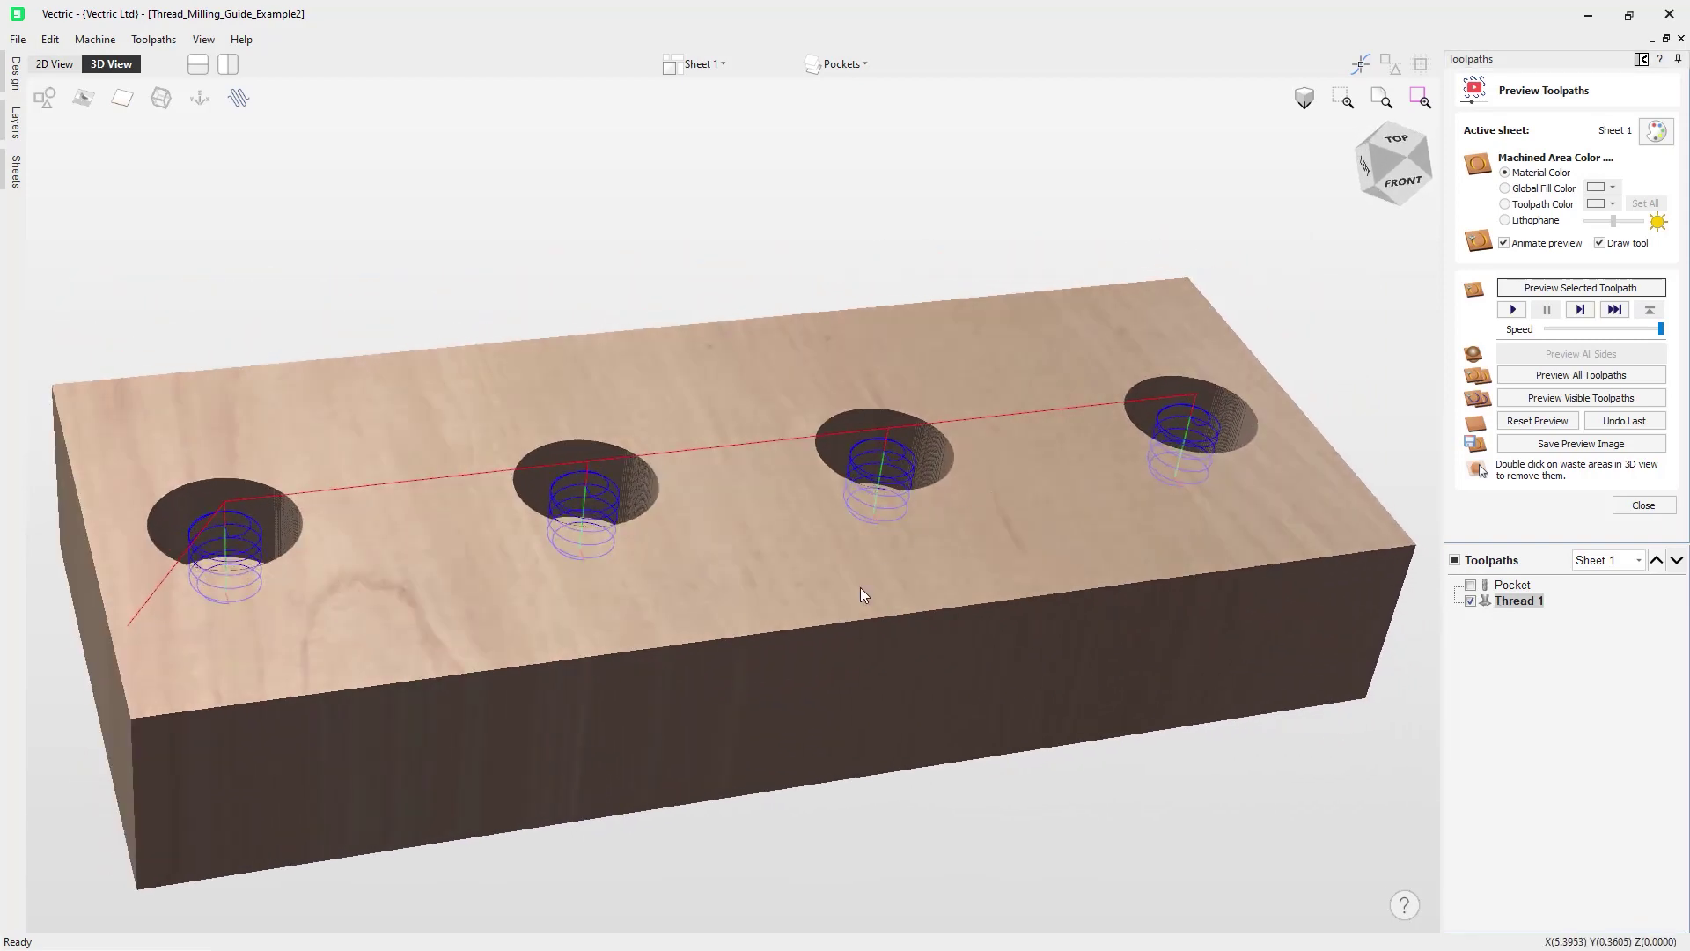
scroll(900, 577, "up", 2)
scroll(900, 572, "up", 1)
right_click(923, 548)
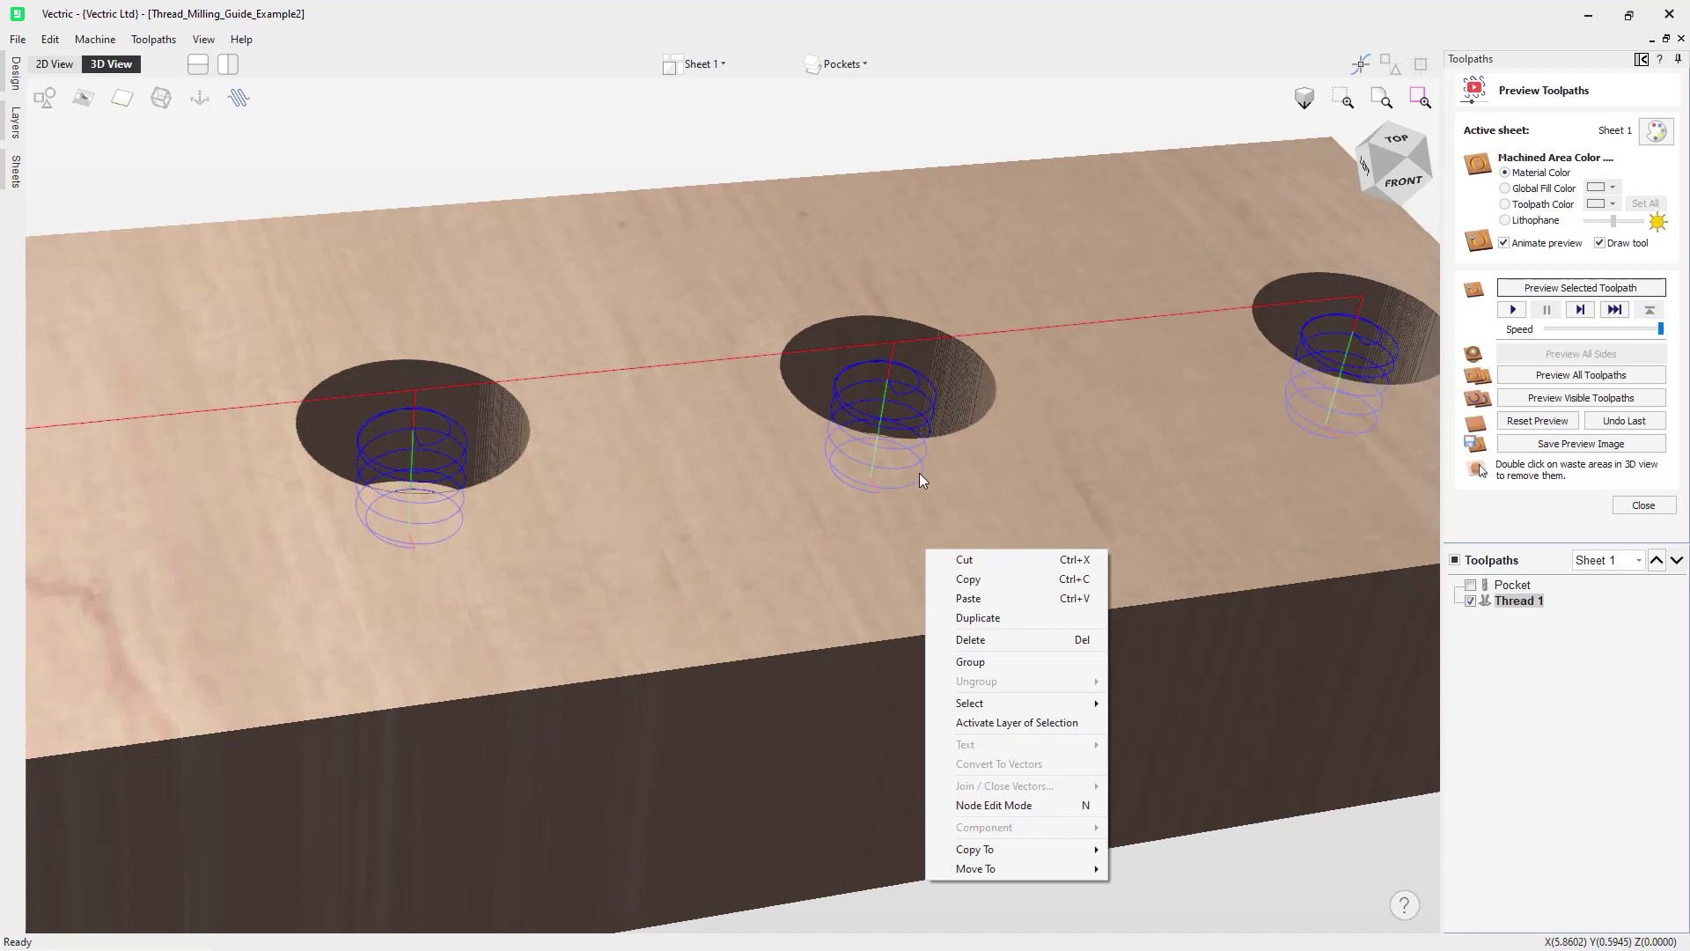
left_click(985, 512)
scroll(980, 507, "up", 1)
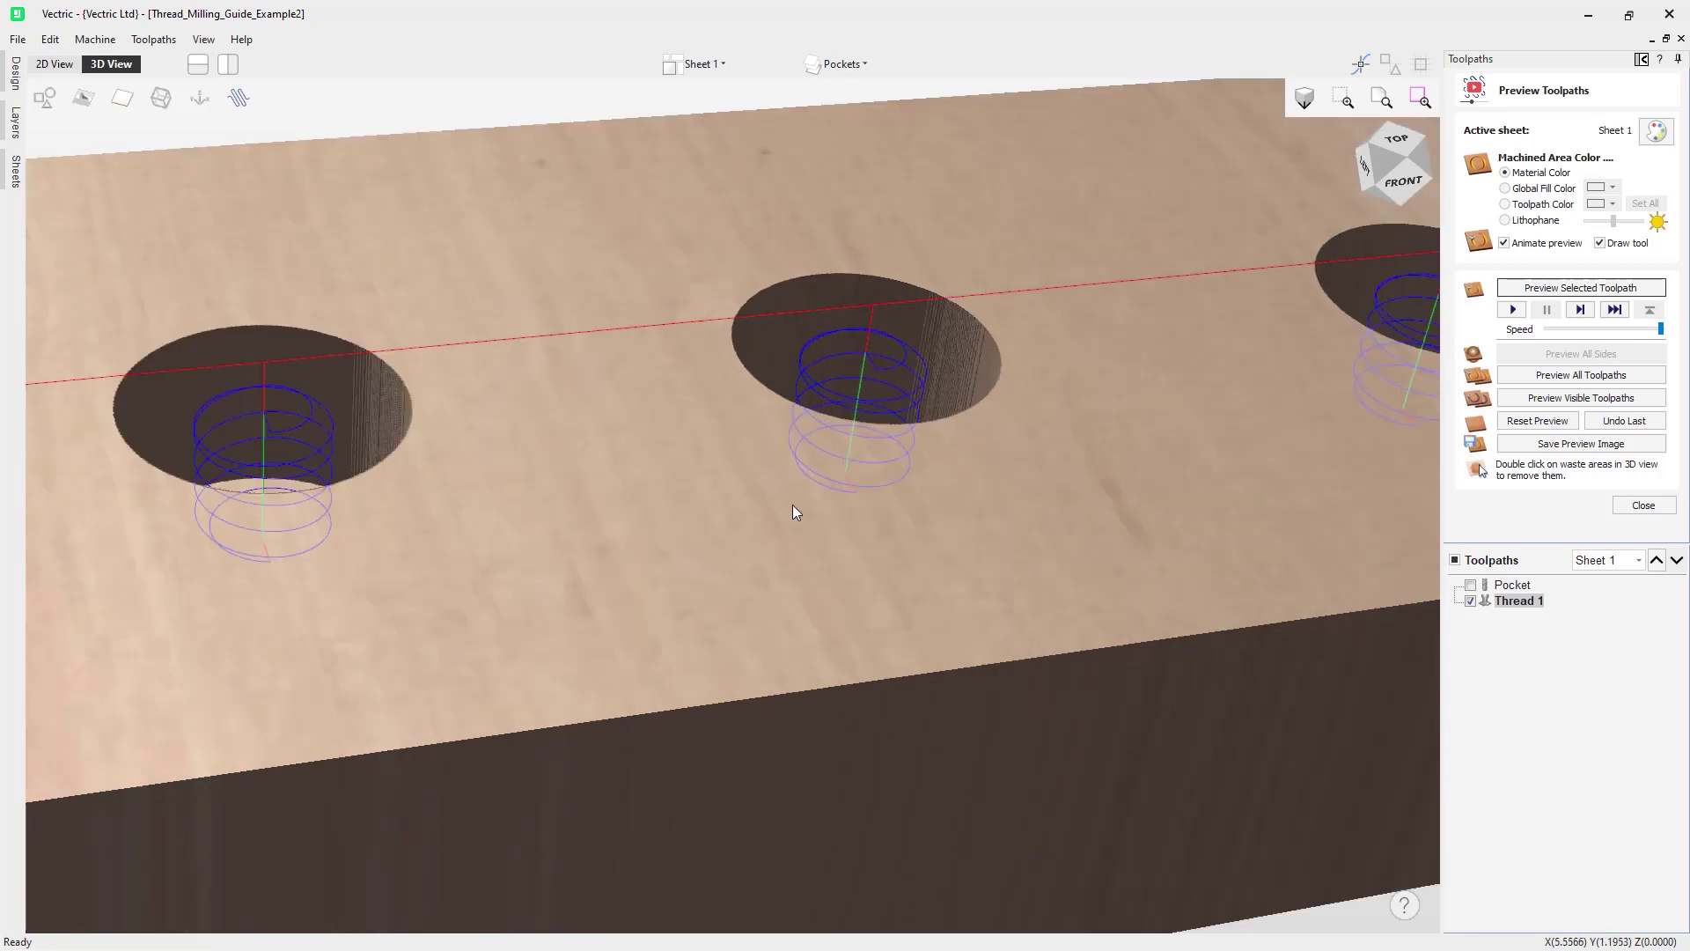
Turn off the color shaded view and examine one hole's helical Thread 1 passes up close without the material
left_click(204, 39)
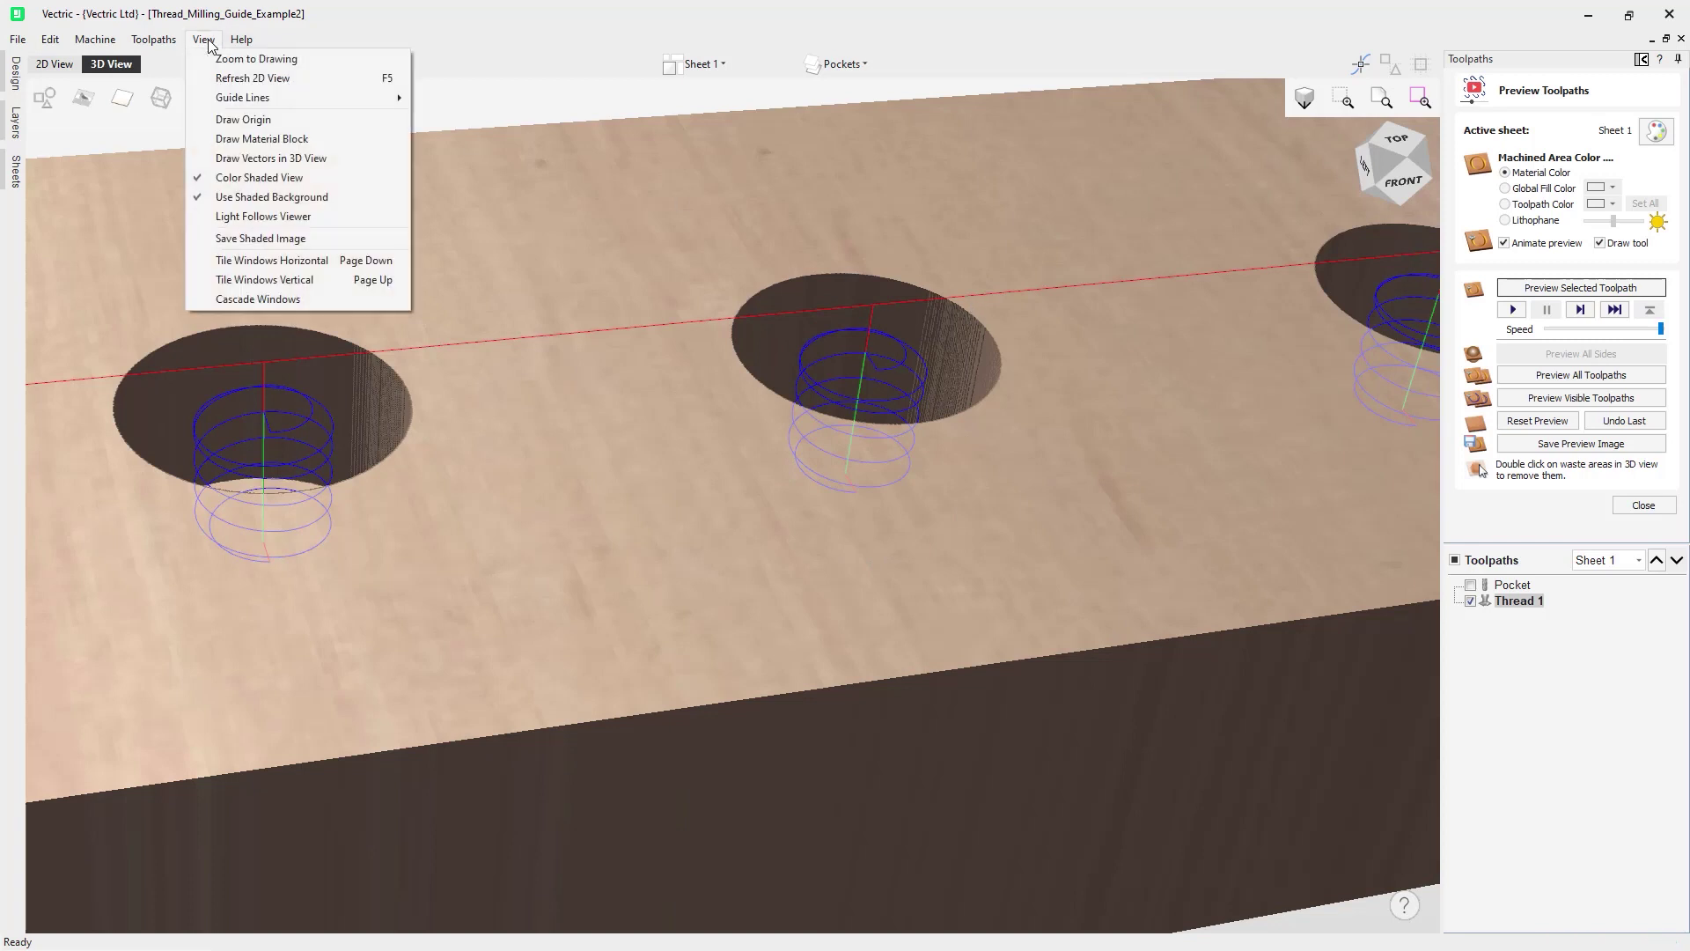
left_click(264, 177)
scroll(880, 493, "up", 5)
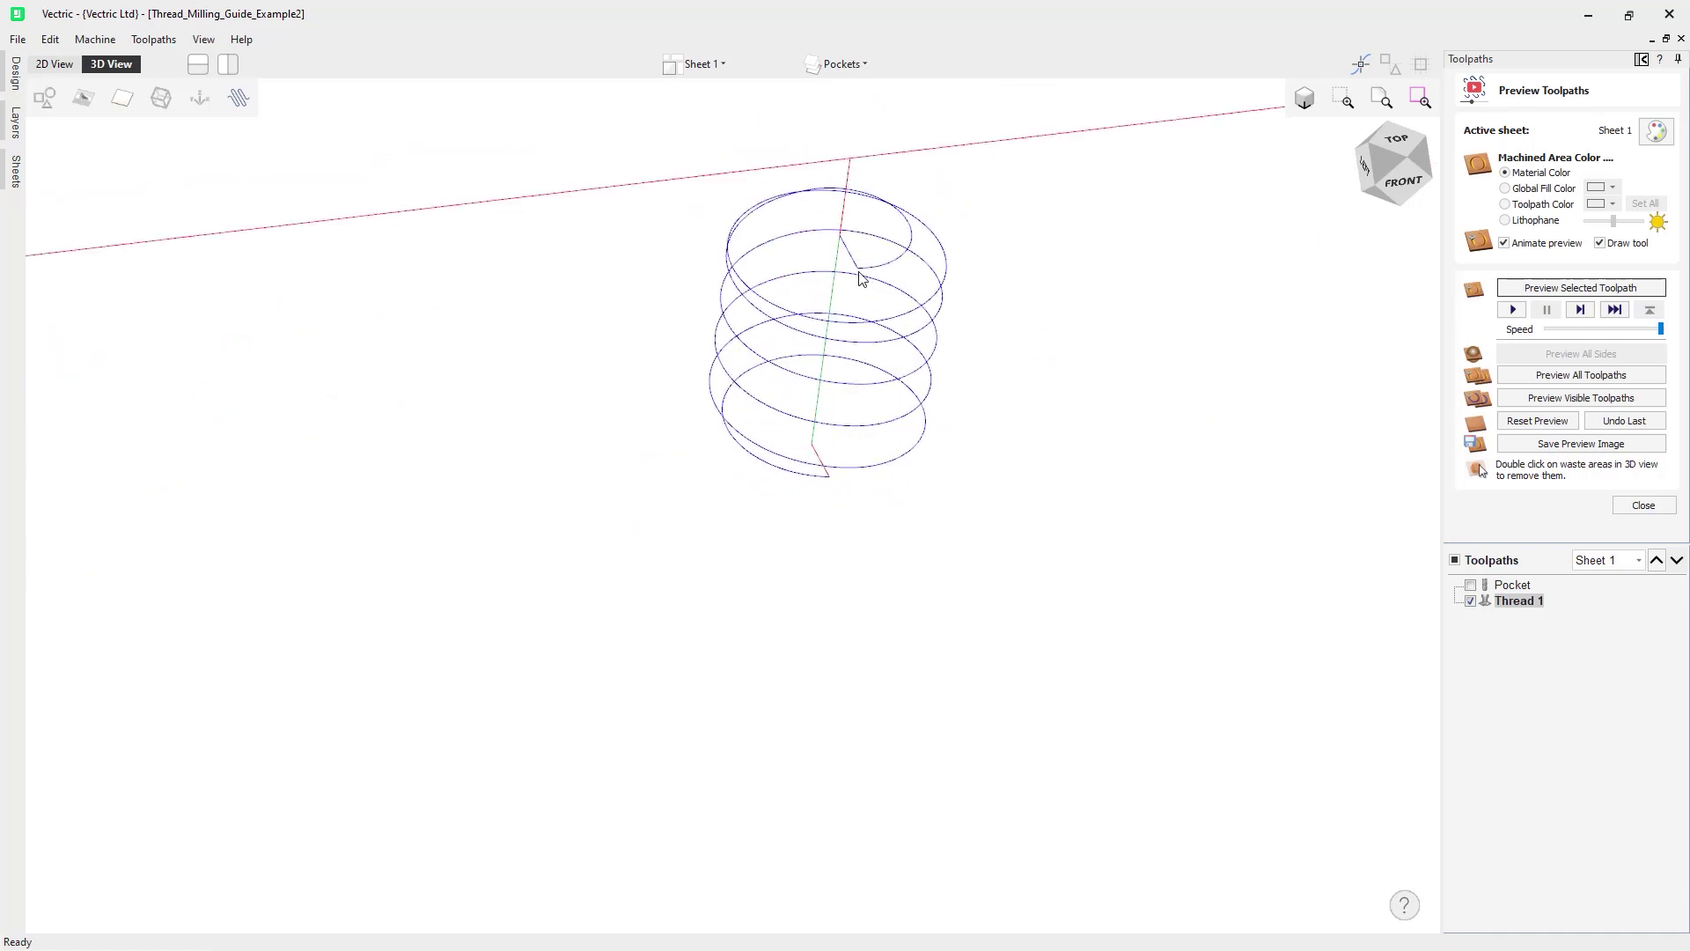
middle_click_drag(898, 371, 899, 495)
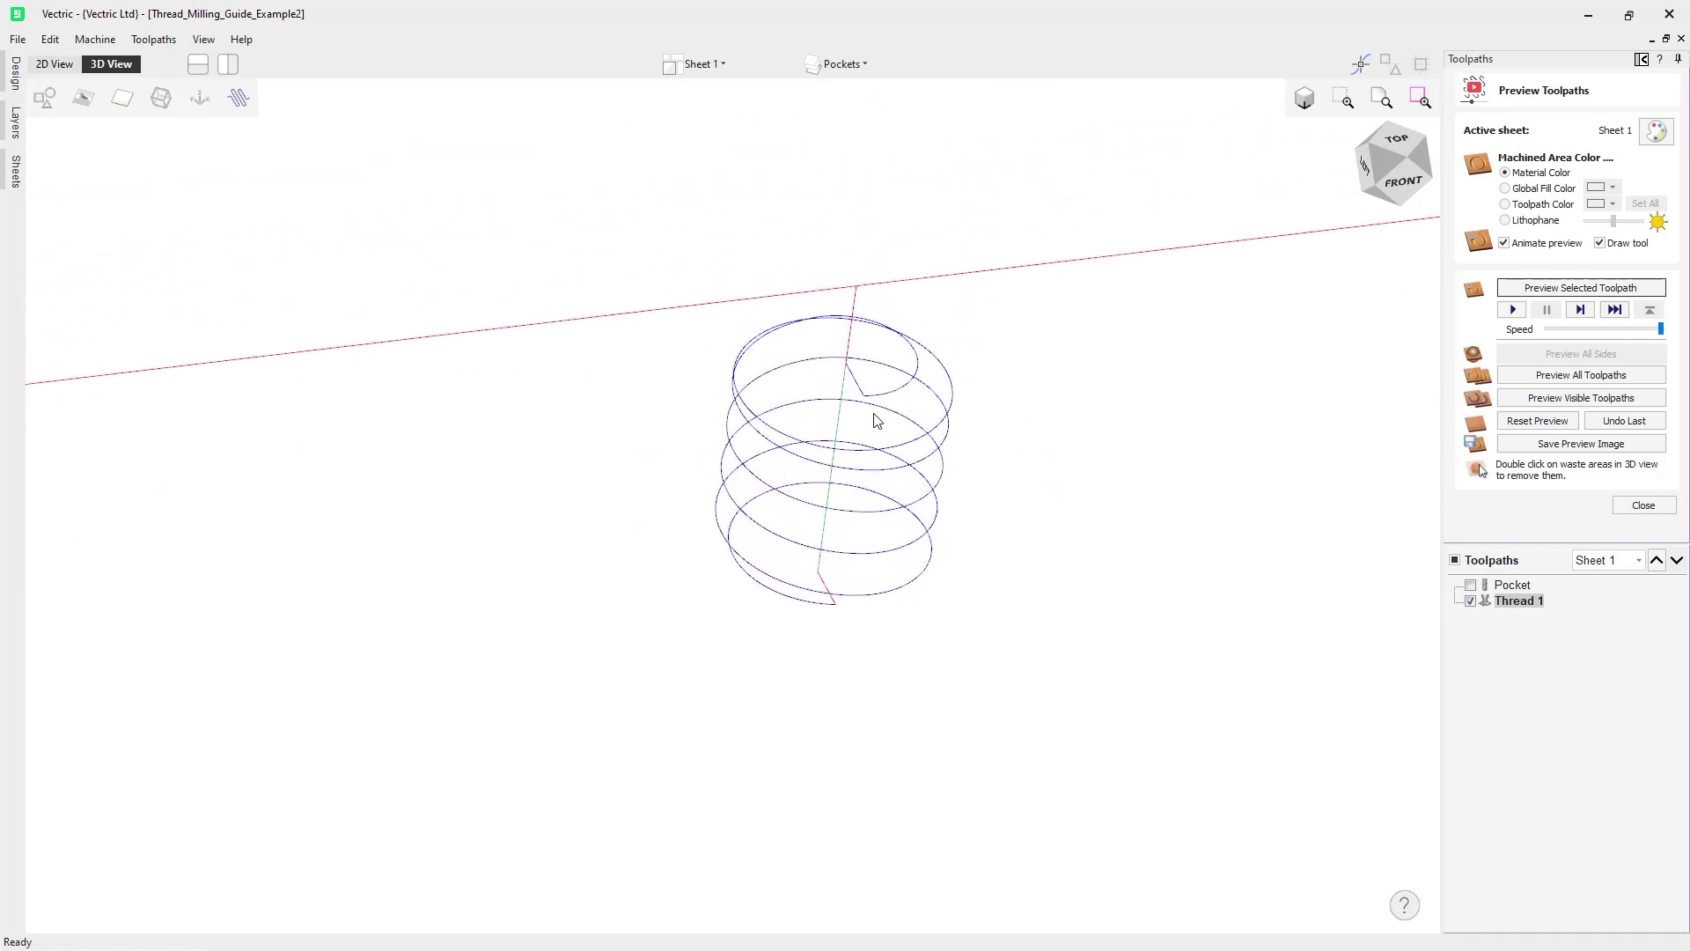
left_click_drag(818, 380, 829, 385)
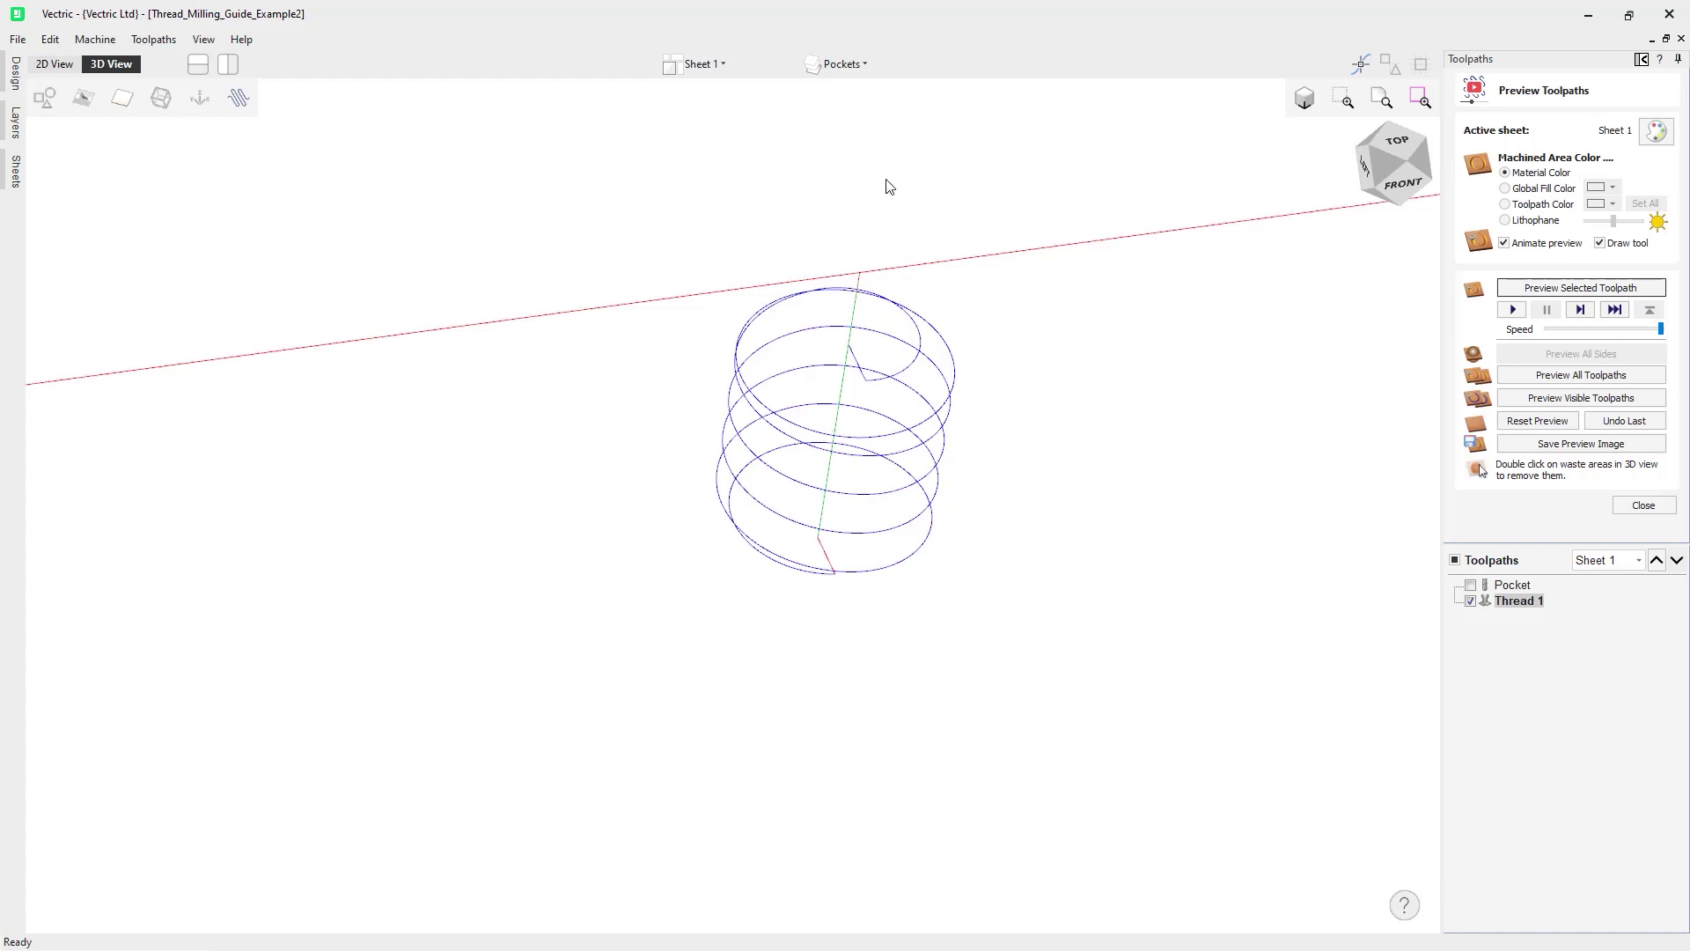
Restore the color shaded view and preview the Thread 1 cut on the pocketed block from the top view
left_click(203, 39)
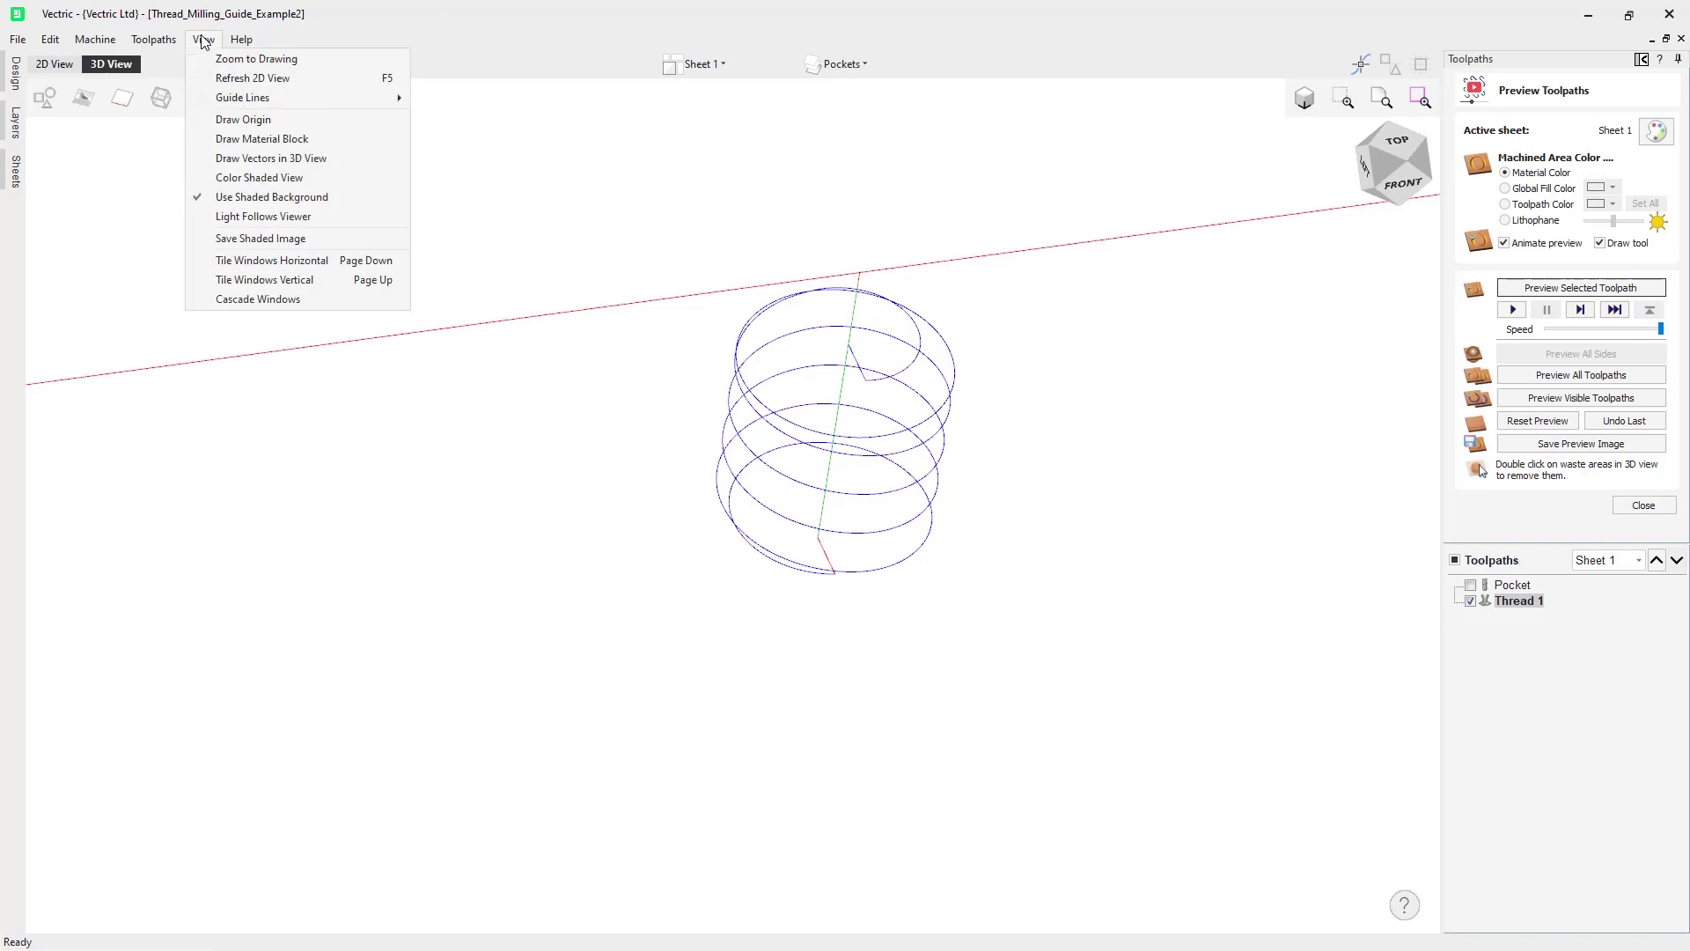
left_click(267, 180)
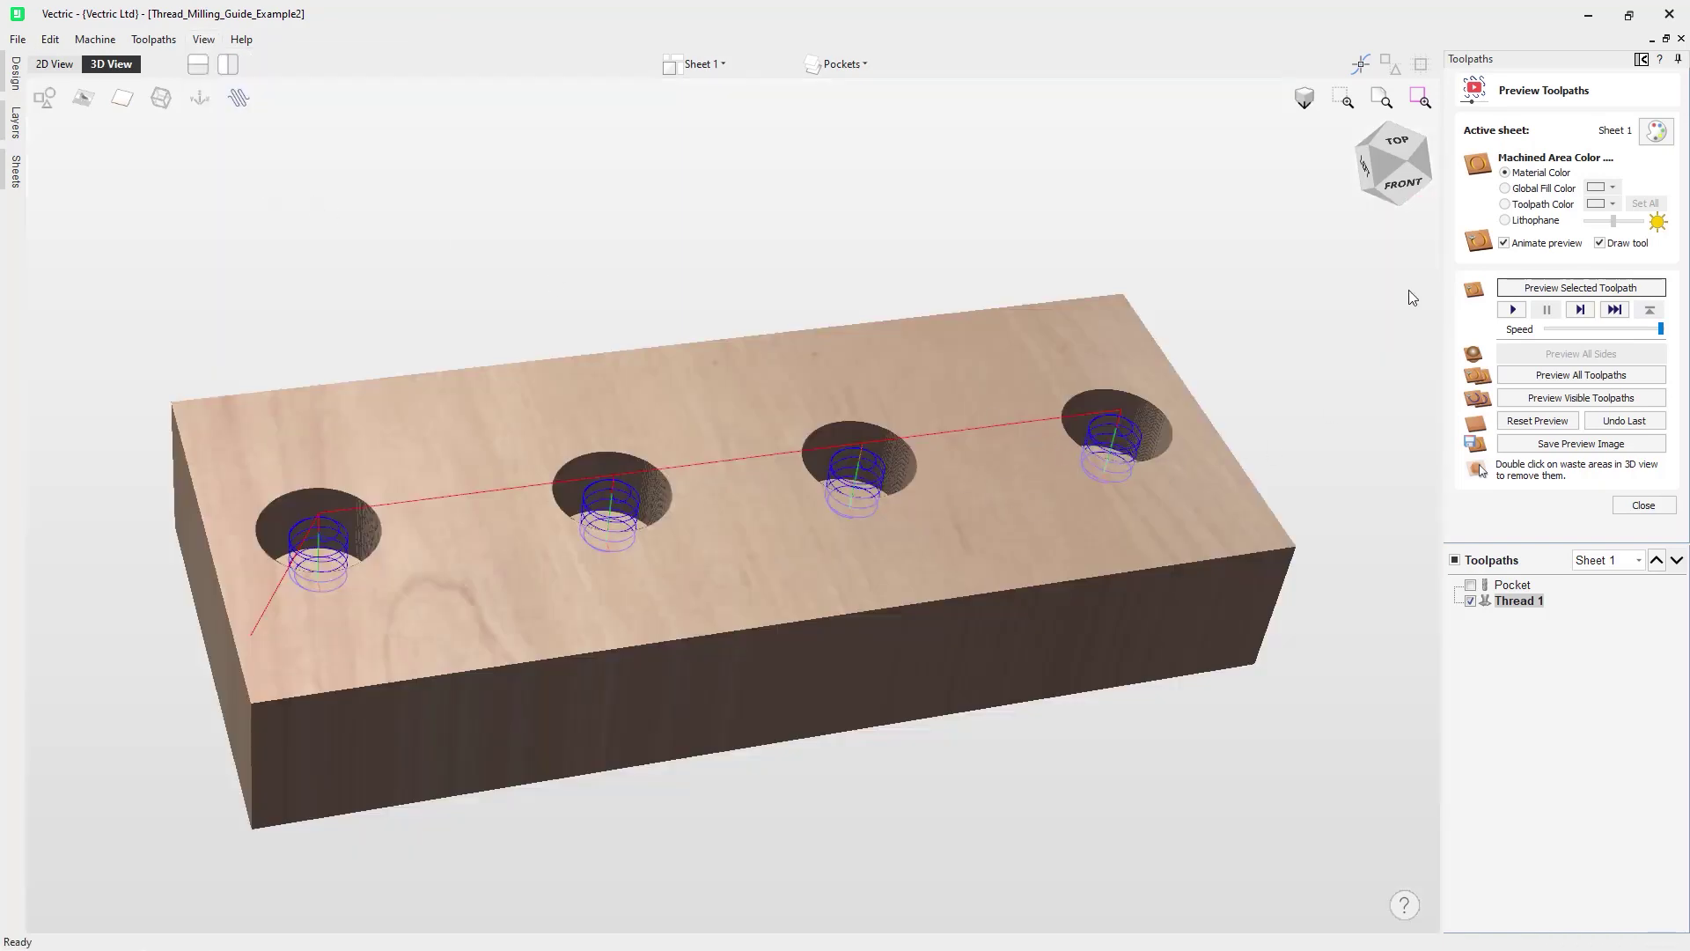
left_click(1404, 154)
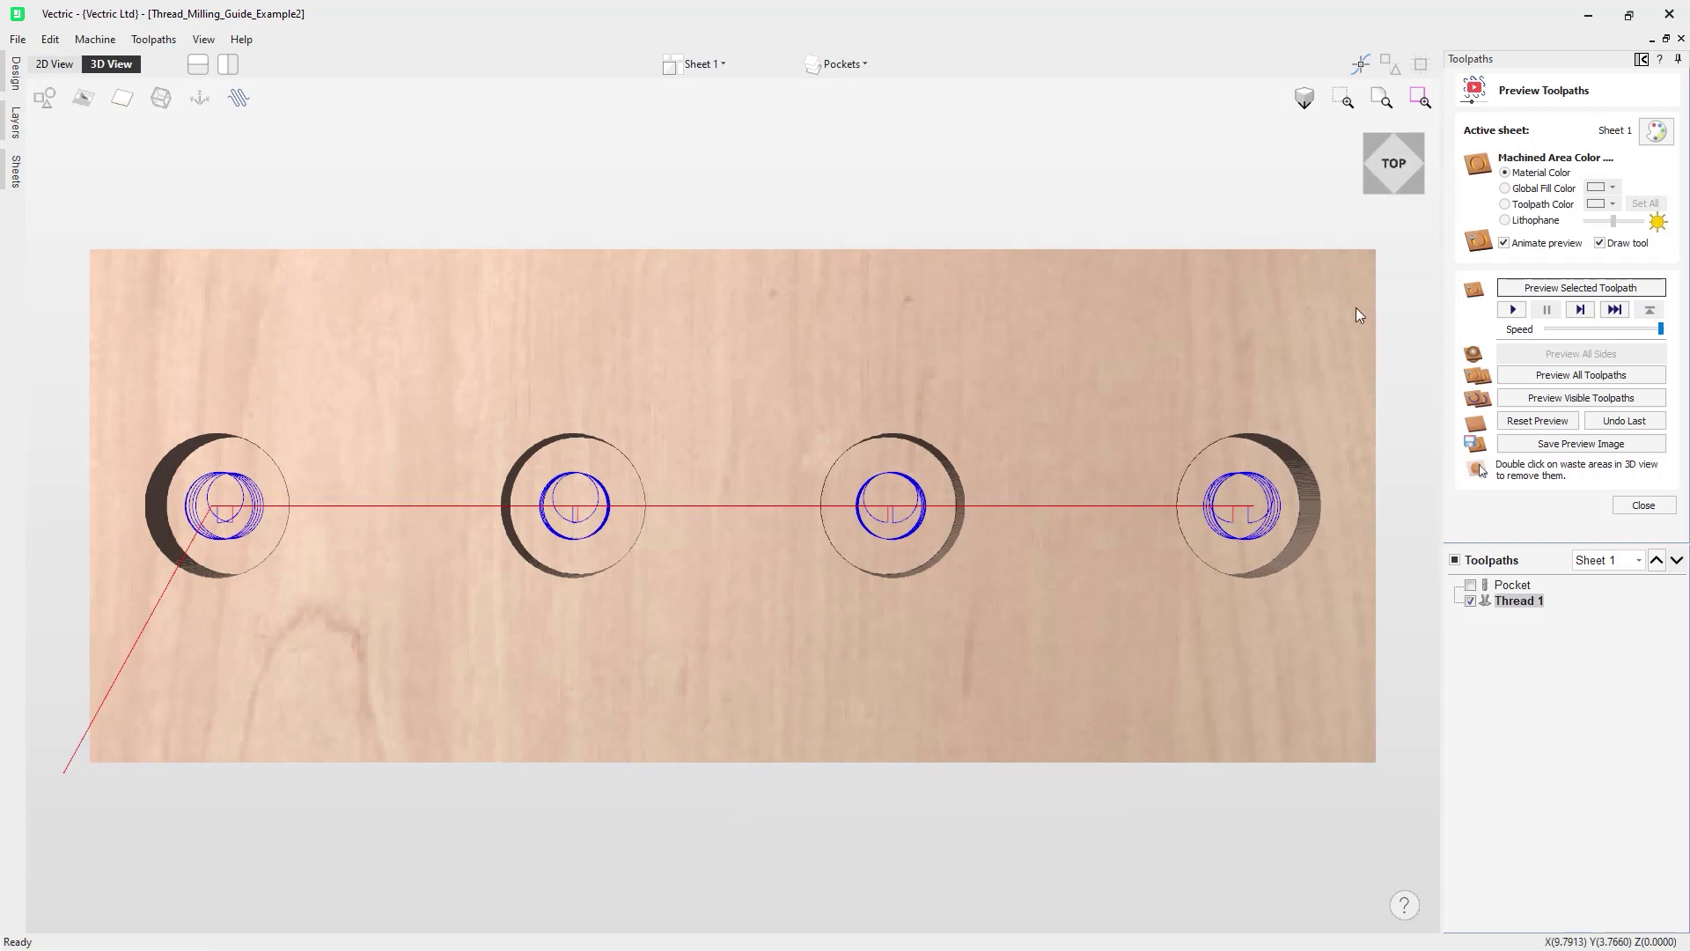
left_click(1625, 286)
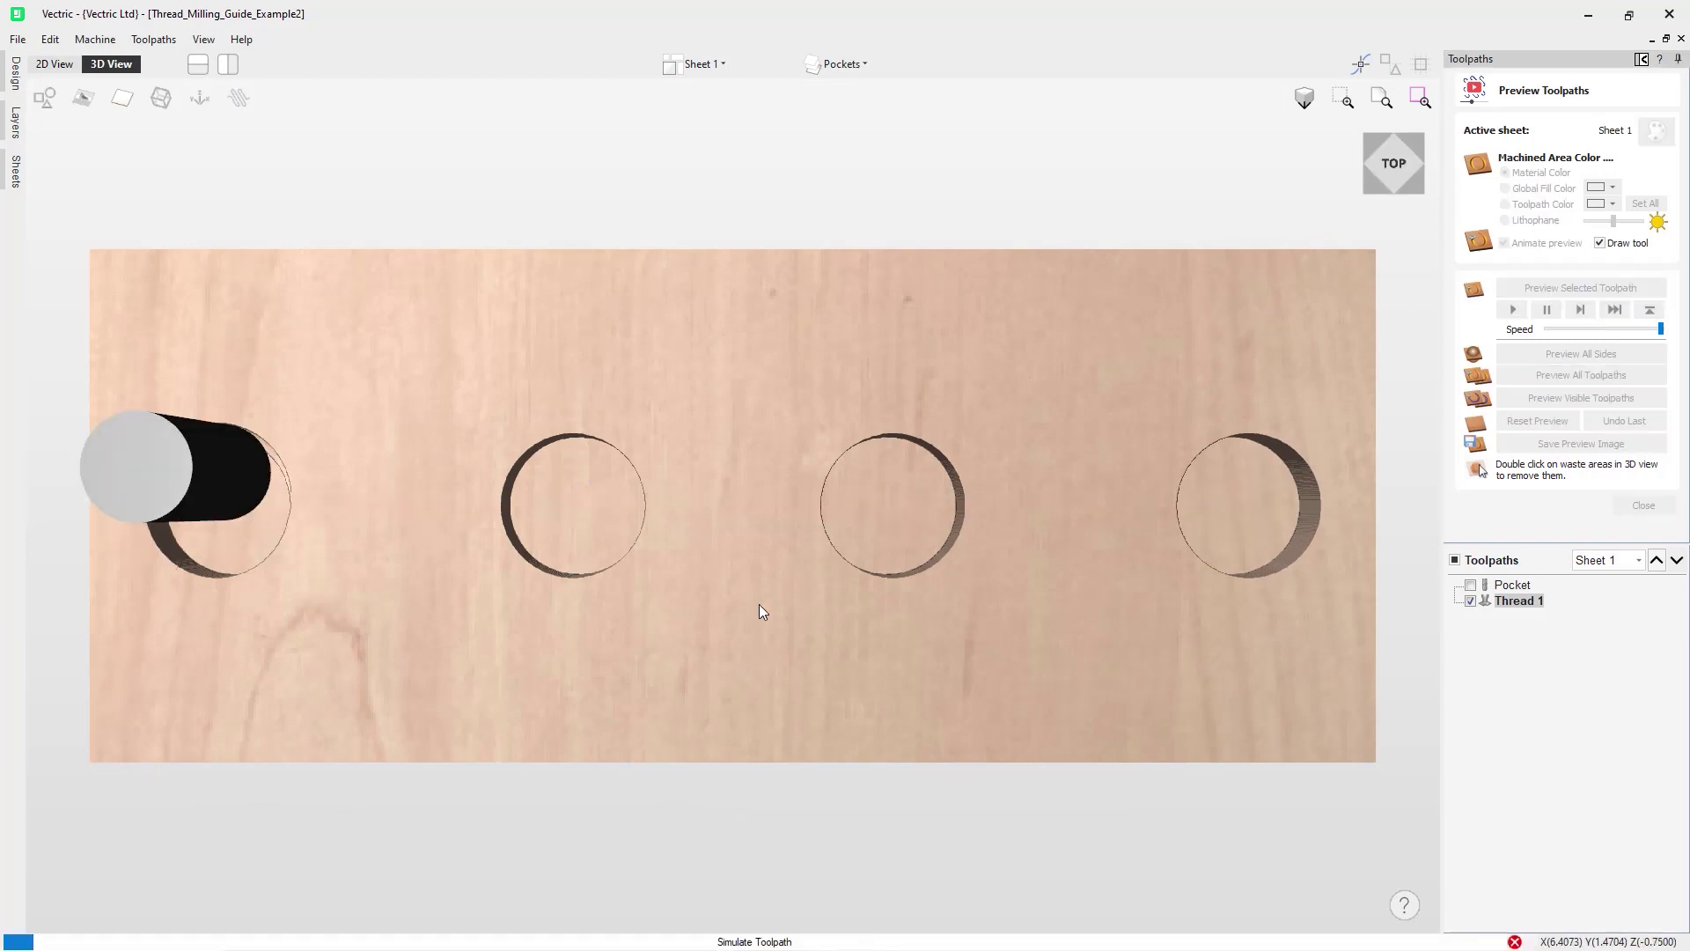